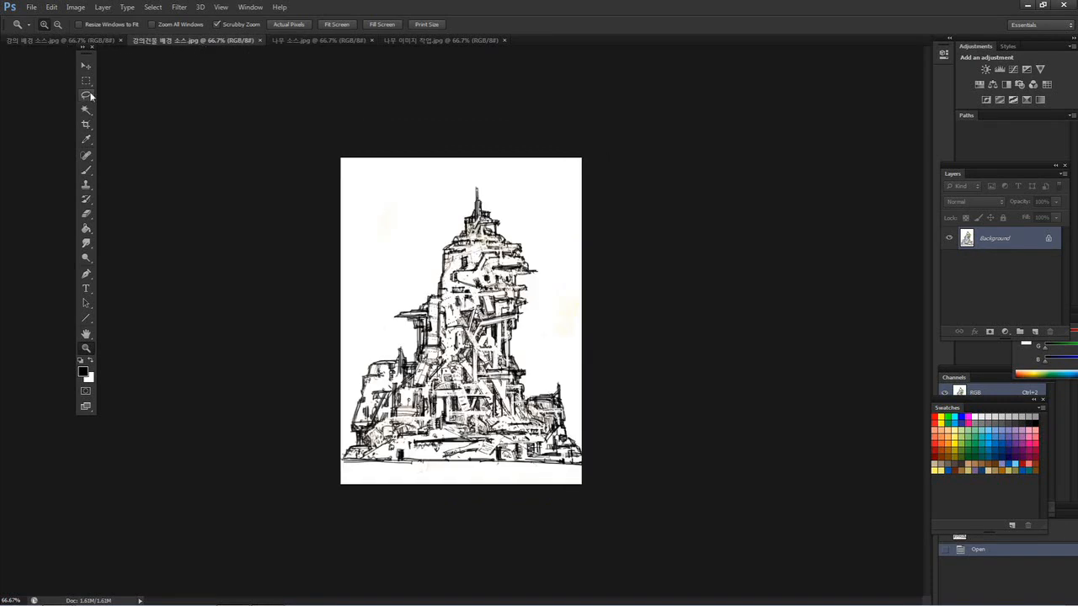
- Examine the tower sketch and tree source images up close, and open the illustrated tree image
left_click(493, 337)
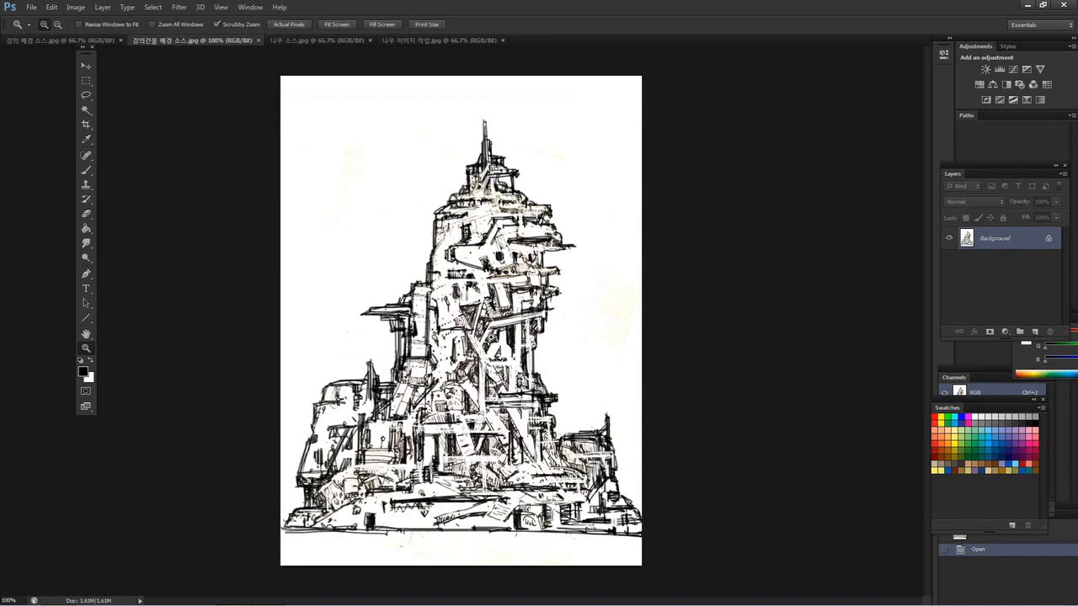
left_click(491, 337)
left_click_drag(489, 337, 518, 316)
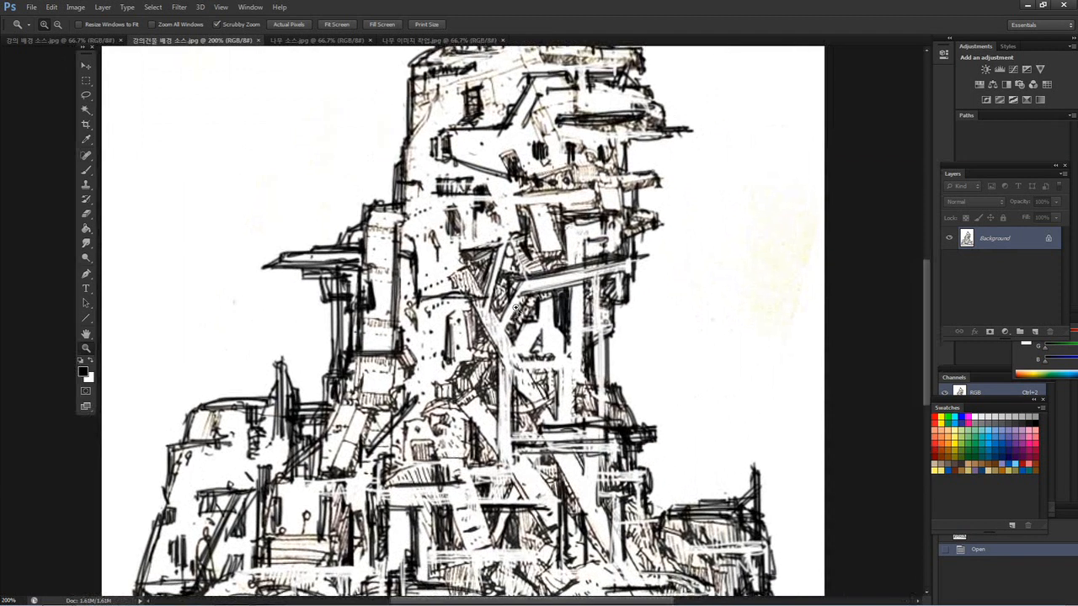
left_click(501, 285, "alt")
left_click(501, 284, "alt")
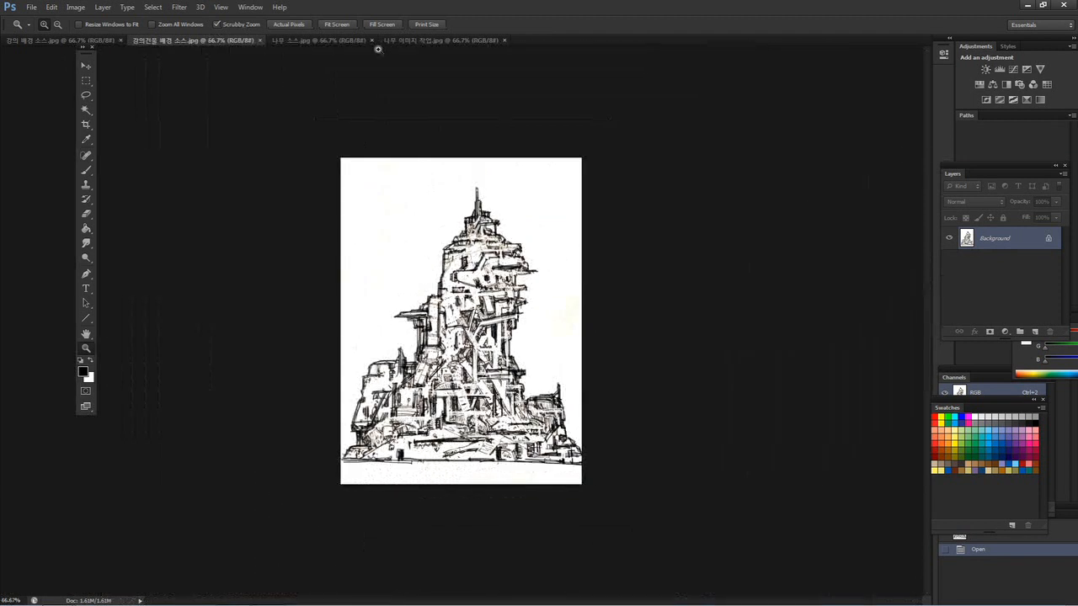
left_click(327, 40)
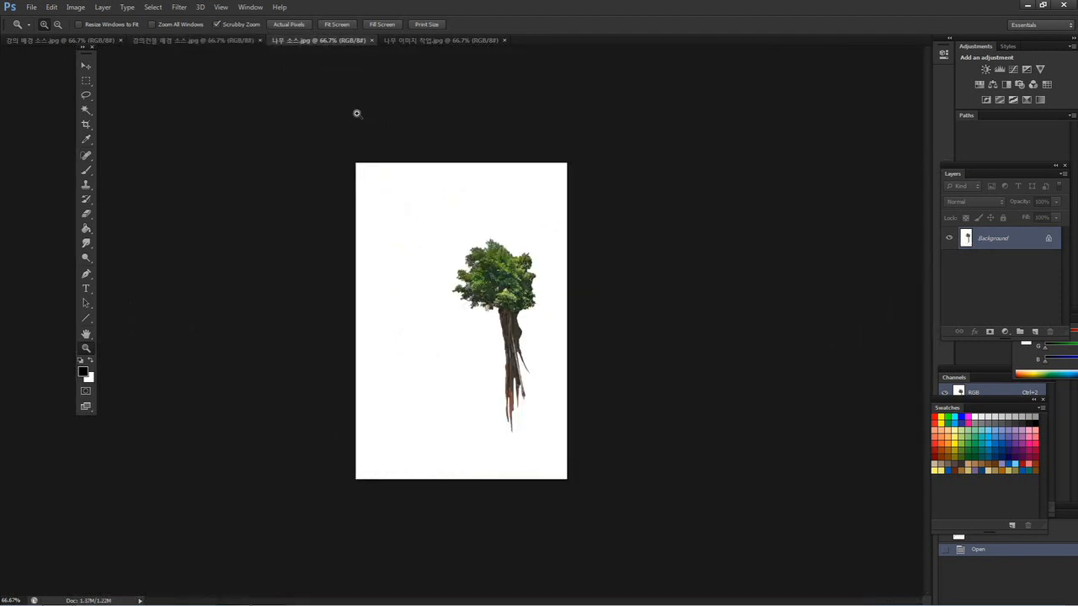
left_click(510, 318)
left_click(530, 292)
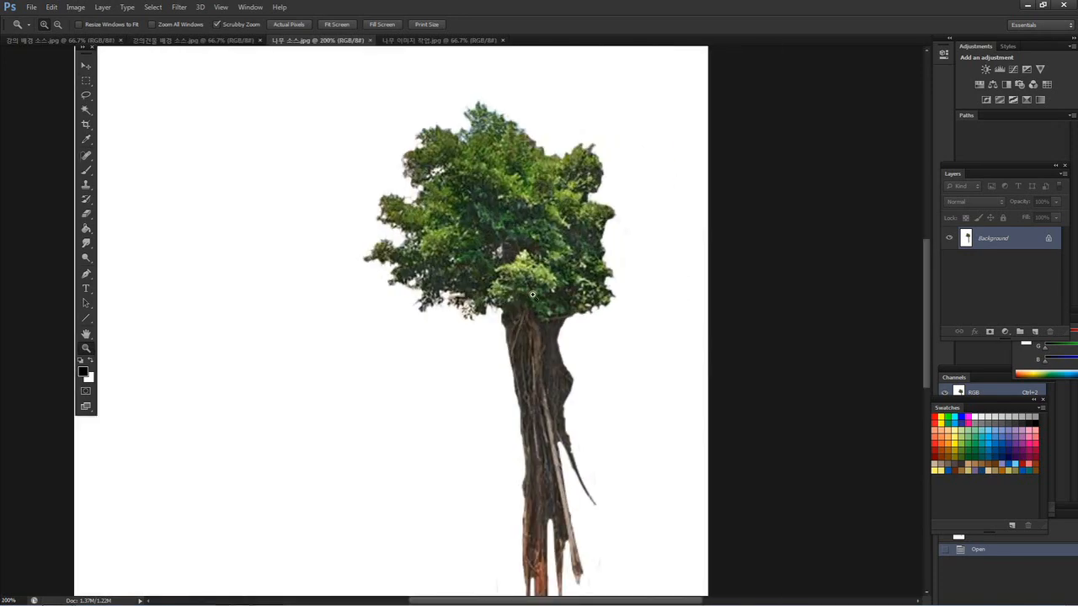
left_click(461, 237, "alt")
left_click(461, 237, "alt")
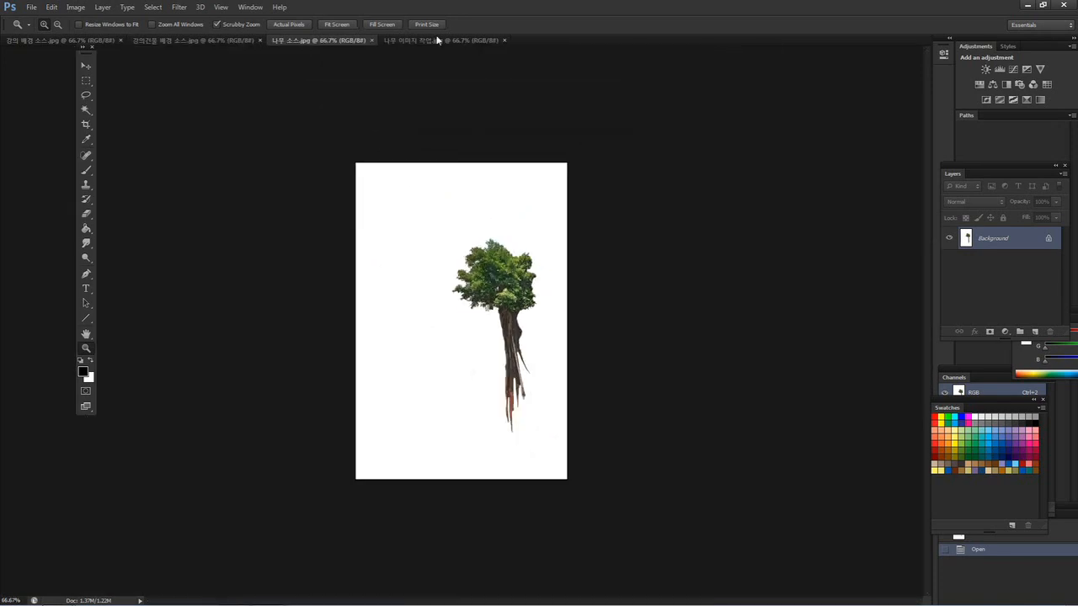
left_click(429, 41)
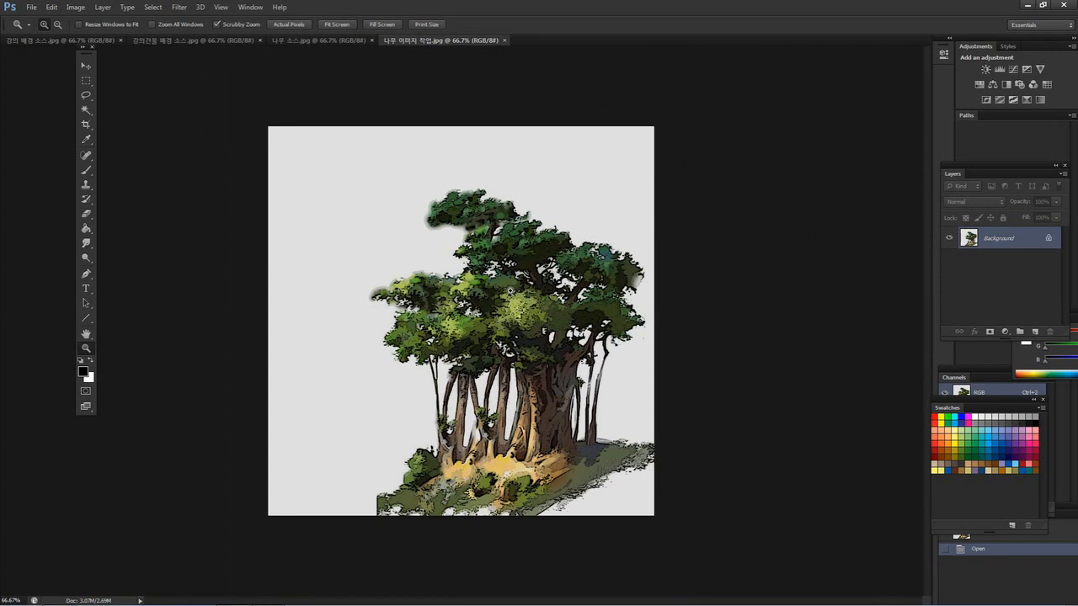
- Float the beach photo, tower sketch, illustrated tree and tree source documents in separate windows
left_click(55, 41)
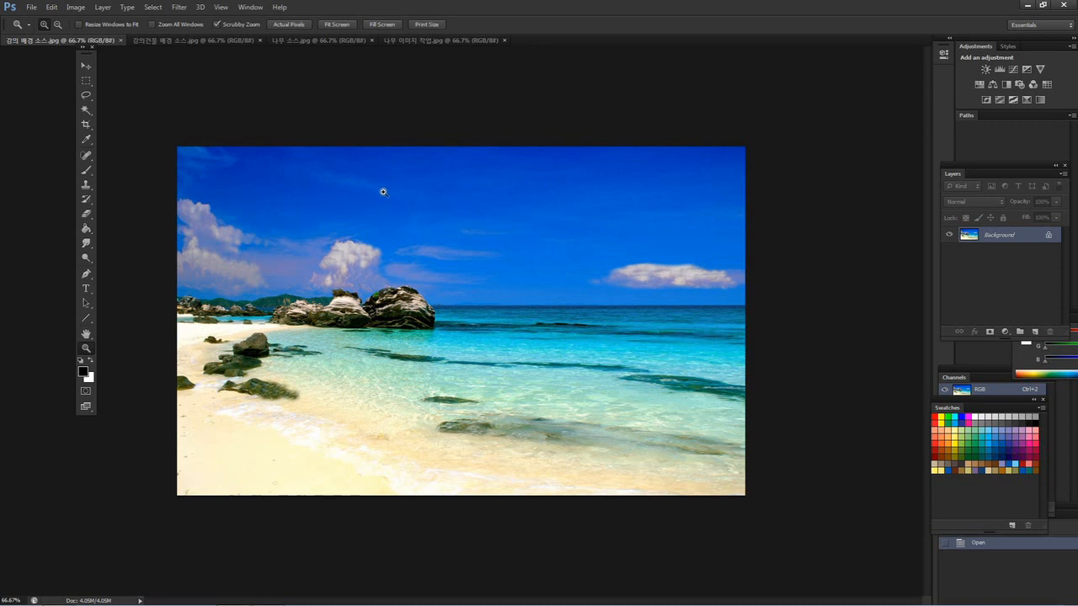
left_click_drag(62, 39, 186, 83)
left_click_drag(98, 40, 417, 203)
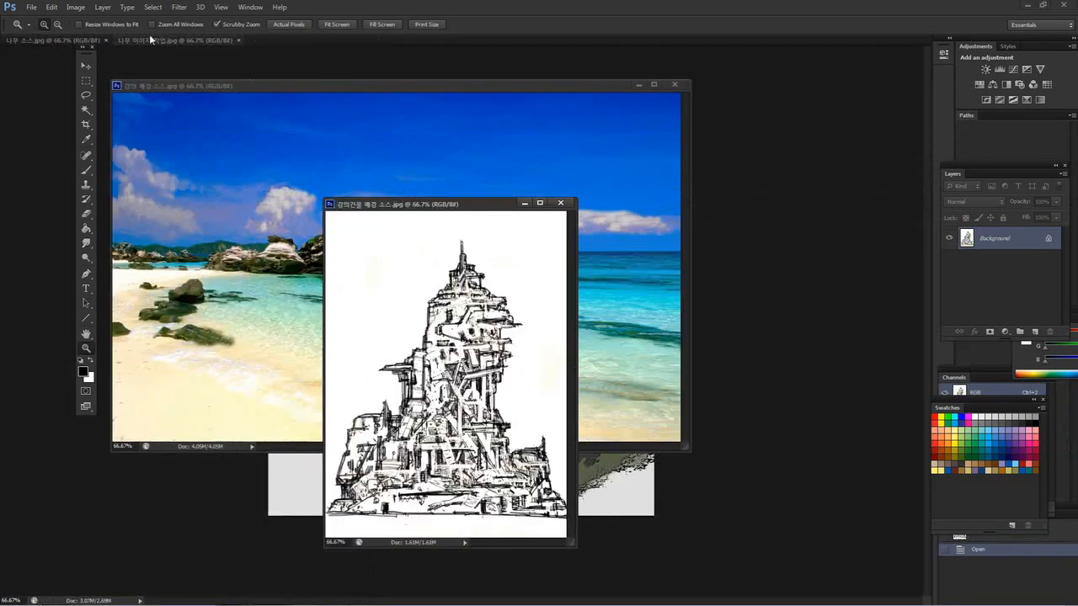
left_click_drag(130, 41, 556, 69)
mouse_move(66, 39)
left_mouse_down()
mouse_move(197, 276)
mouse_move(596, 177)
mouse_move(641, 143)
left_mouse_up()
- Enlarge the tower sketch window, arrange it beside the beach photo window, and move the toolbox clear of the beach photo
mouse_move(440, 203)
left_mouse_down()
mouse_move(413, 173)
mouse_move(366, 59)
left_mouse_up()
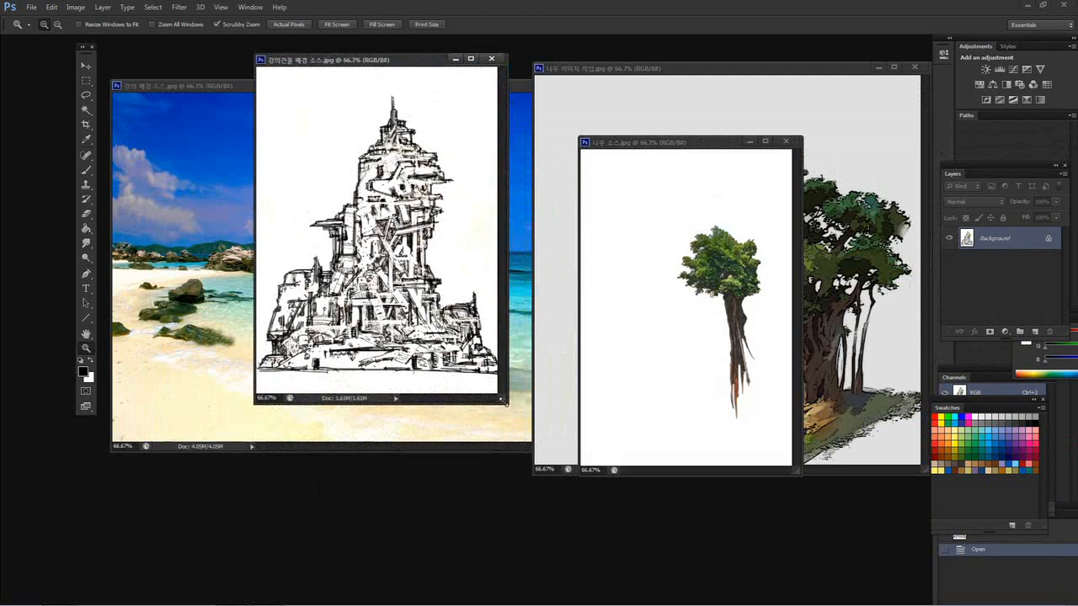
left_click_drag(503, 398, 596, 491)
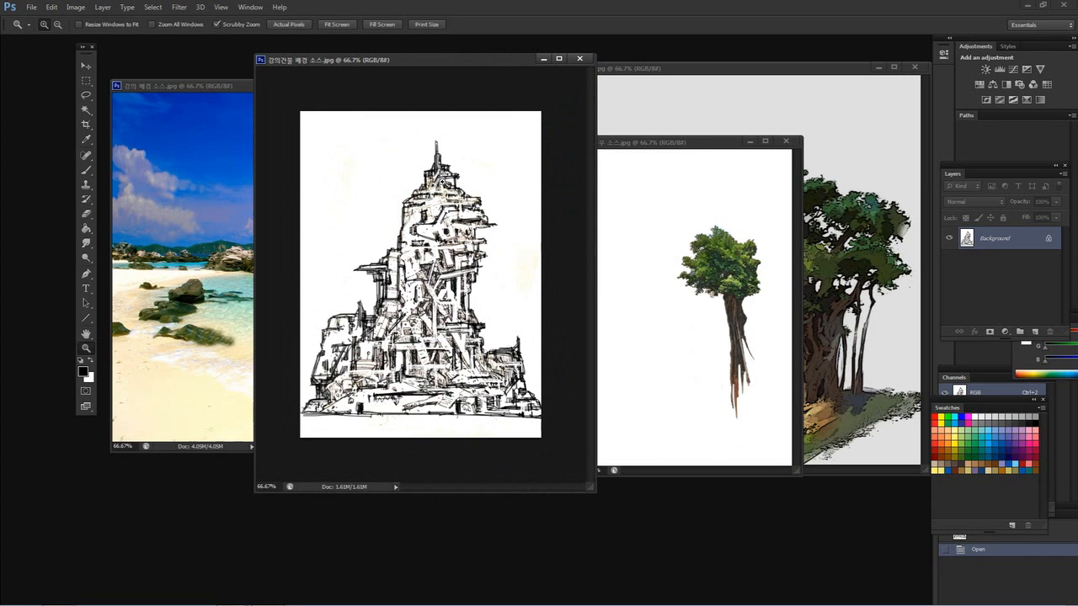
left_click_drag(489, 59, 651, 57)
left_click_drag(86, 47, 40, 54)
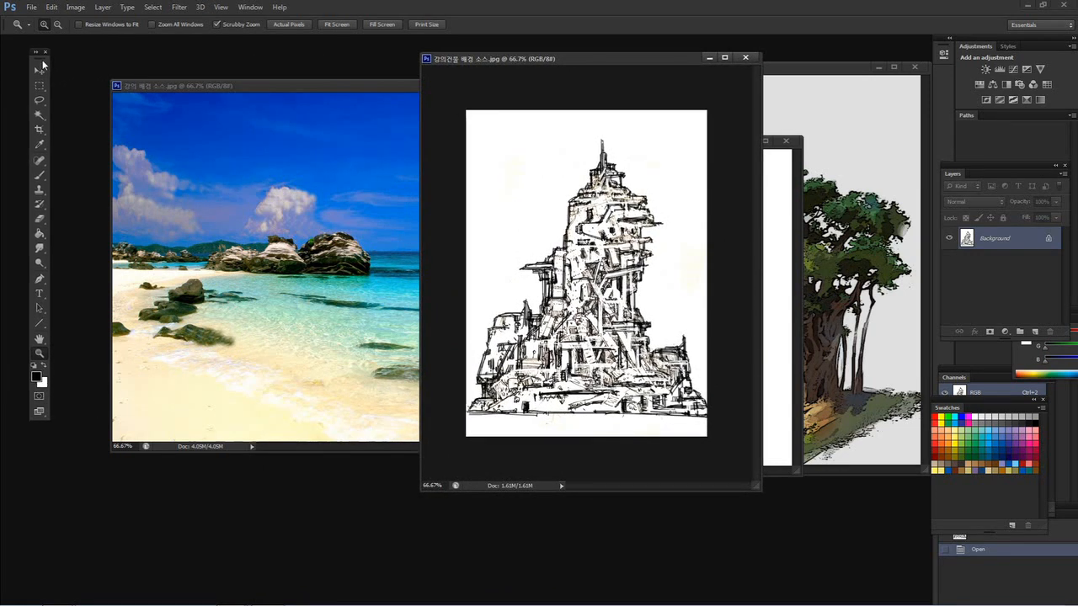
left_click_drag(330, 88, 302, 132)
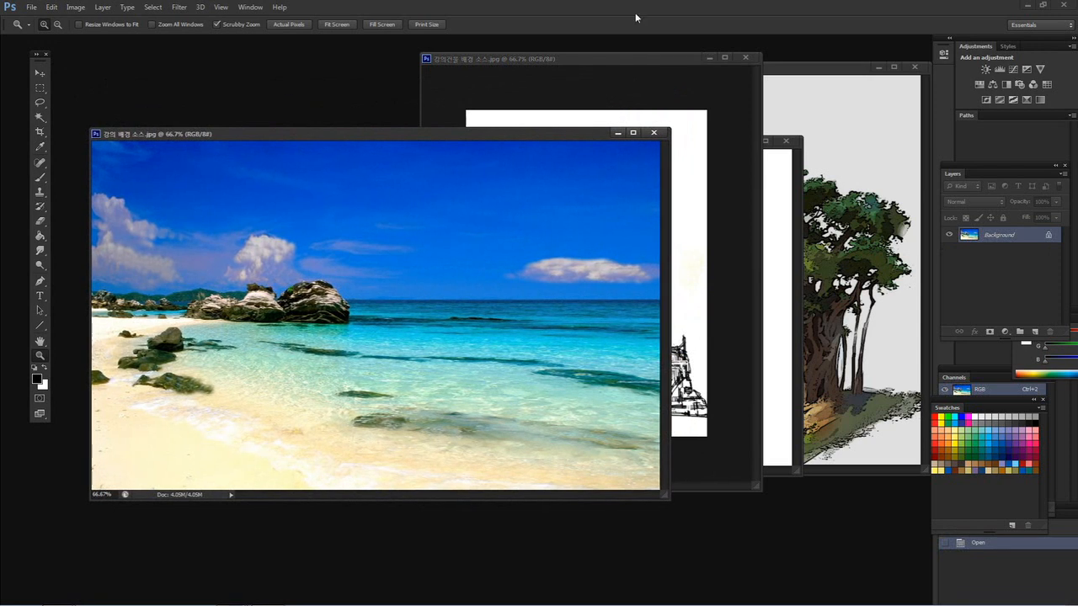
left_click_drag(592, 64, 608, 49)
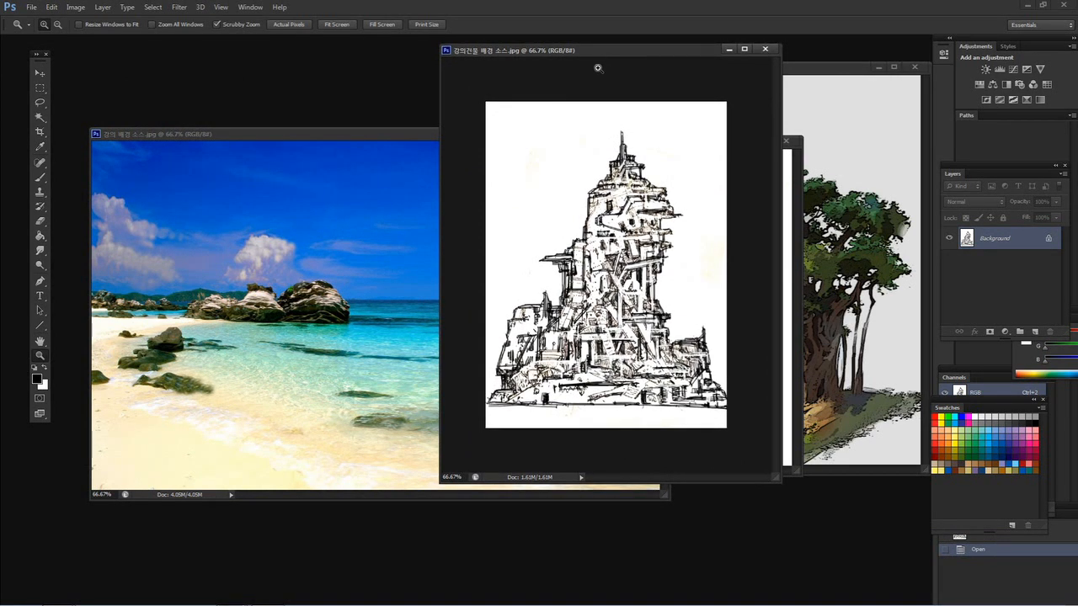
- Compare the beach photo with the tower sketch and inspect the sketch at 100%
left_click(417, 264)
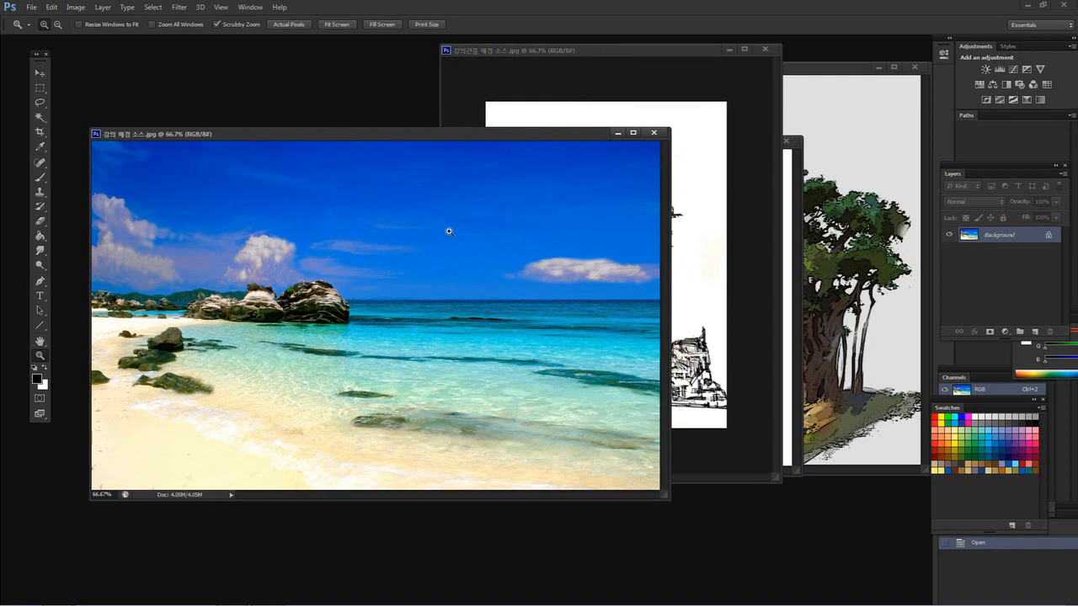
left_click(644, 136)
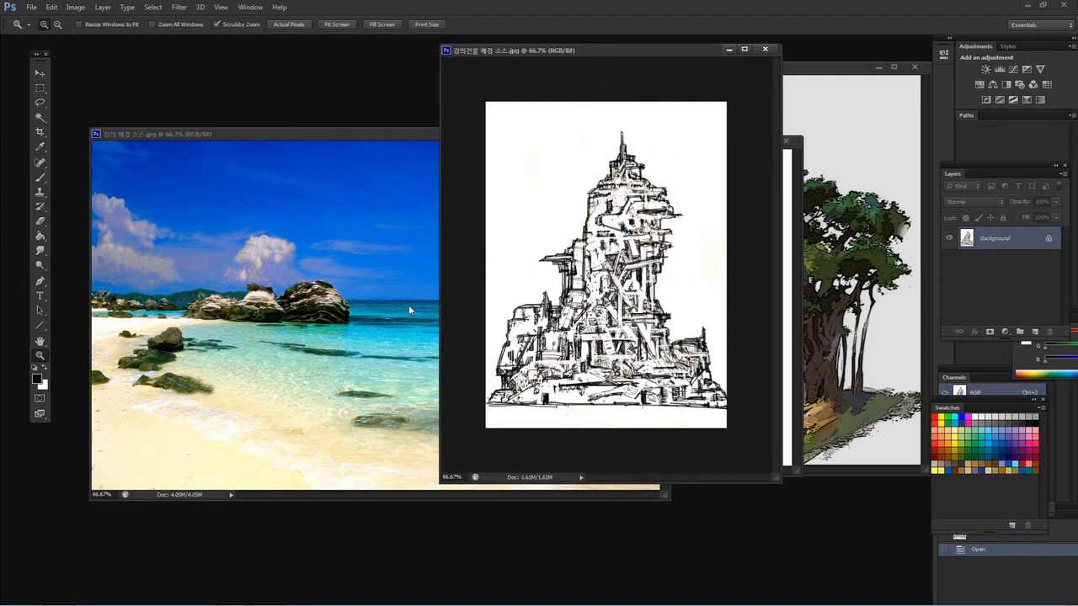
left_click(396, 256)
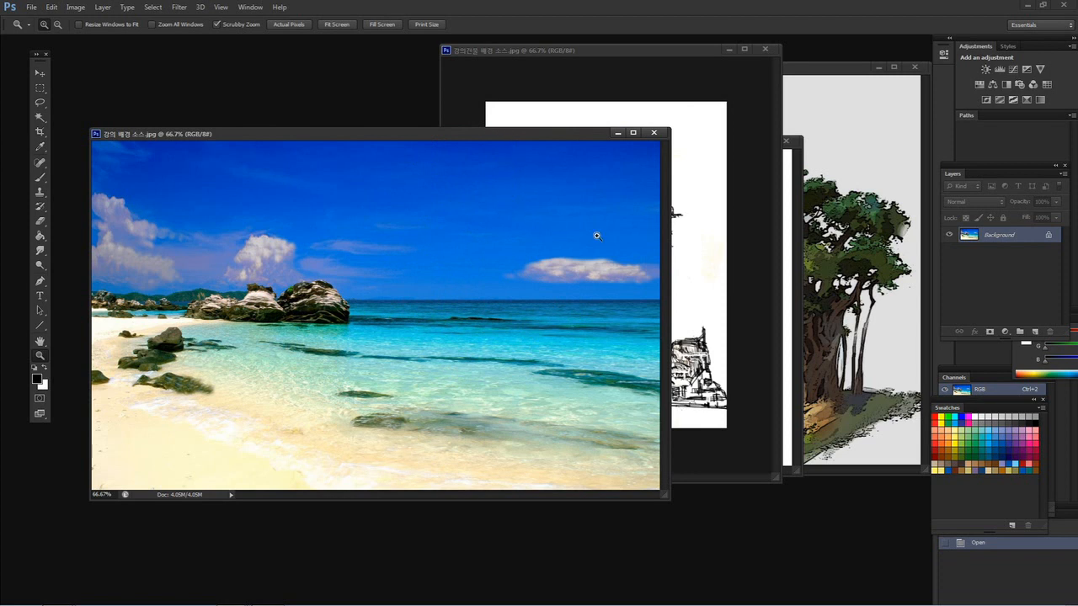
left_click(720, 196)
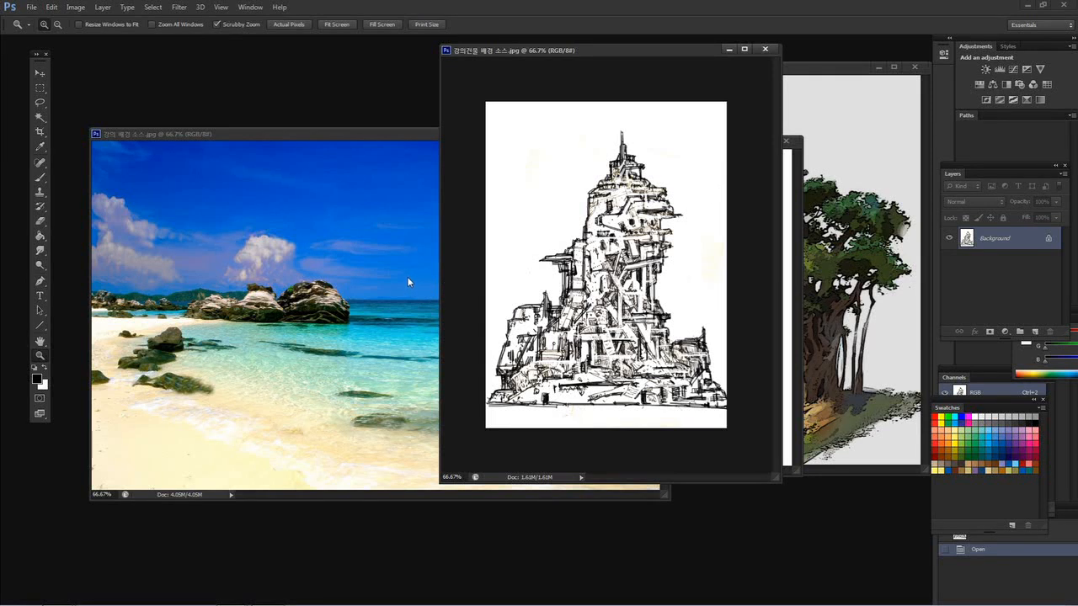
left_click(702, 424)
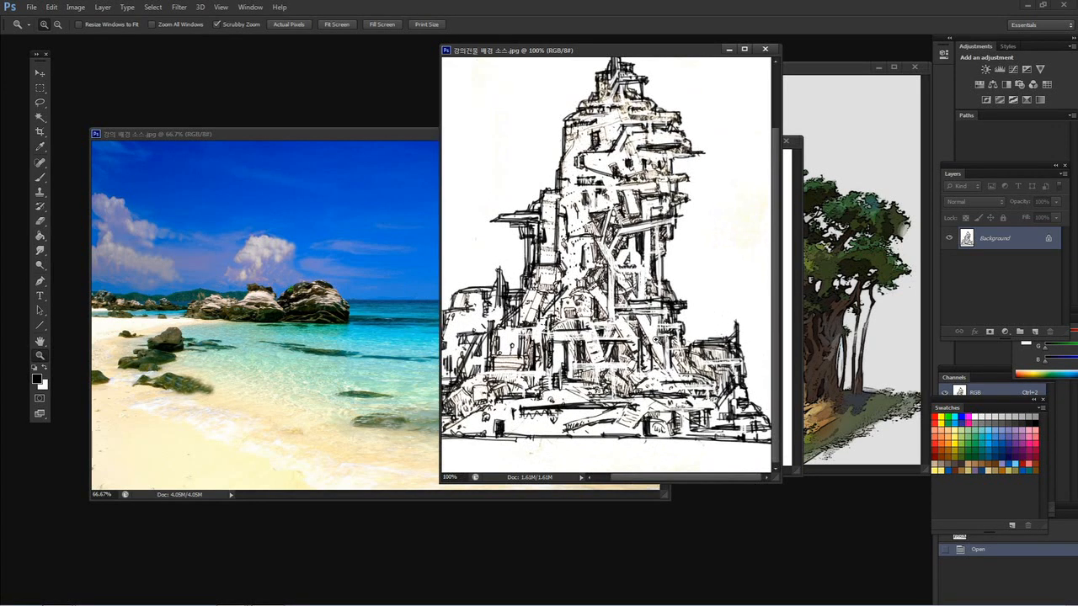
left_click(658, 342, "alt")
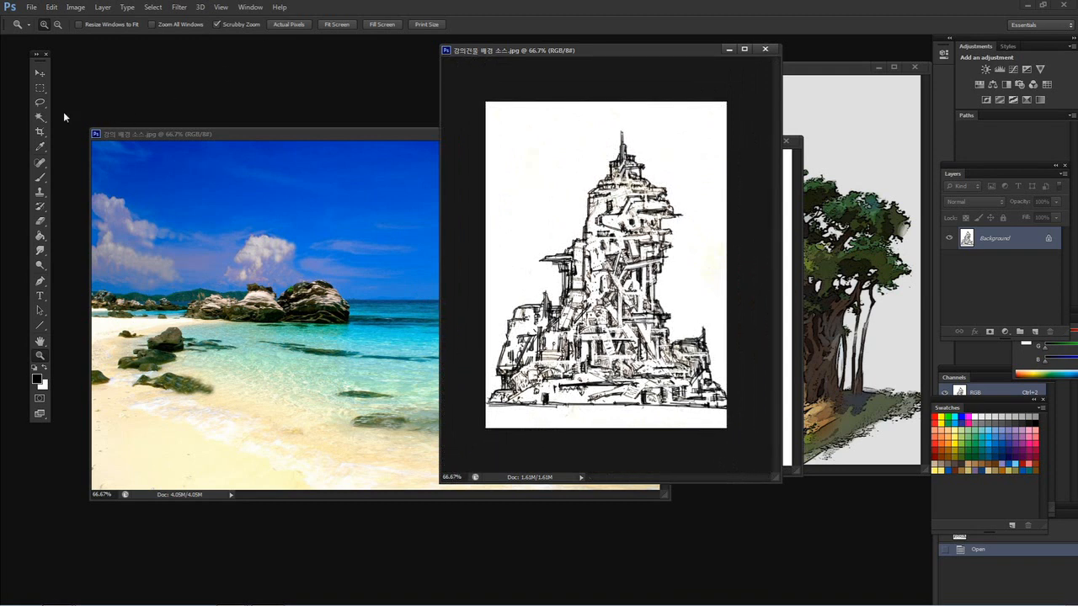
- Try selecting the tower sketch's white areas using the Magic Wand with Contiguous off, and clear the selection
left_click(42, 118)
left_click(550, 217)
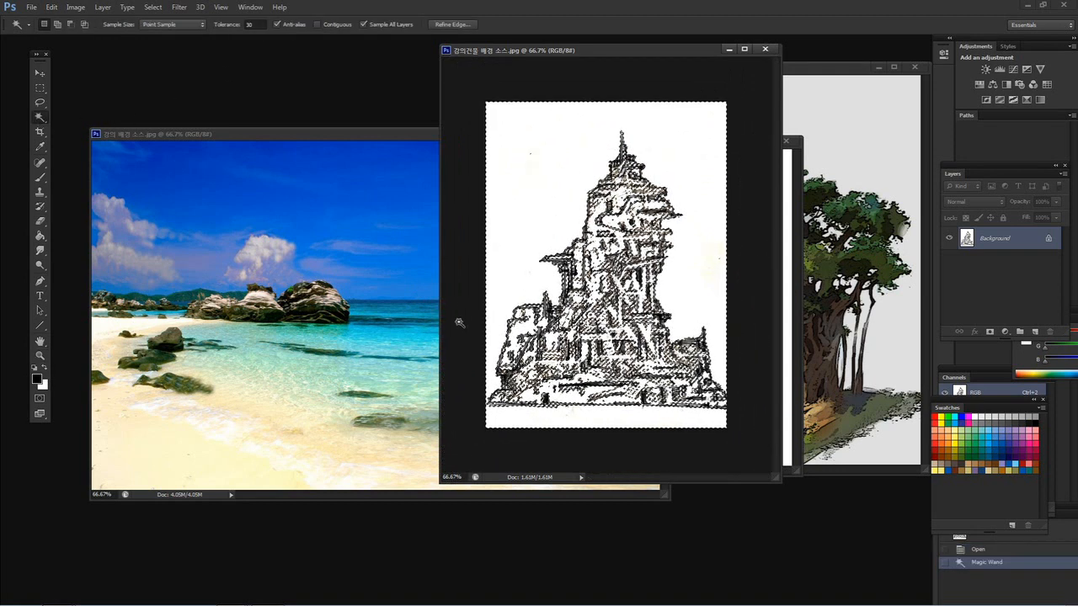
left_click(39, 103)
left_click(459, 114)
- With Contiguous enabled, Magic Wand-select the white background around the tower plus the strip beneath it, and invert the selection
left_click(39, 117)
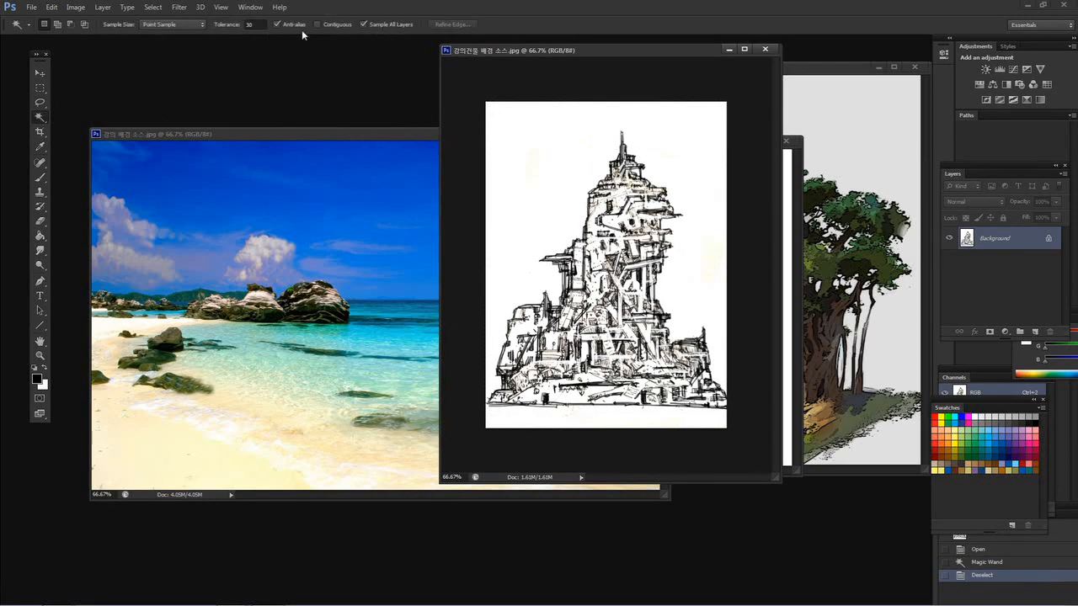
left_click(569, 188)
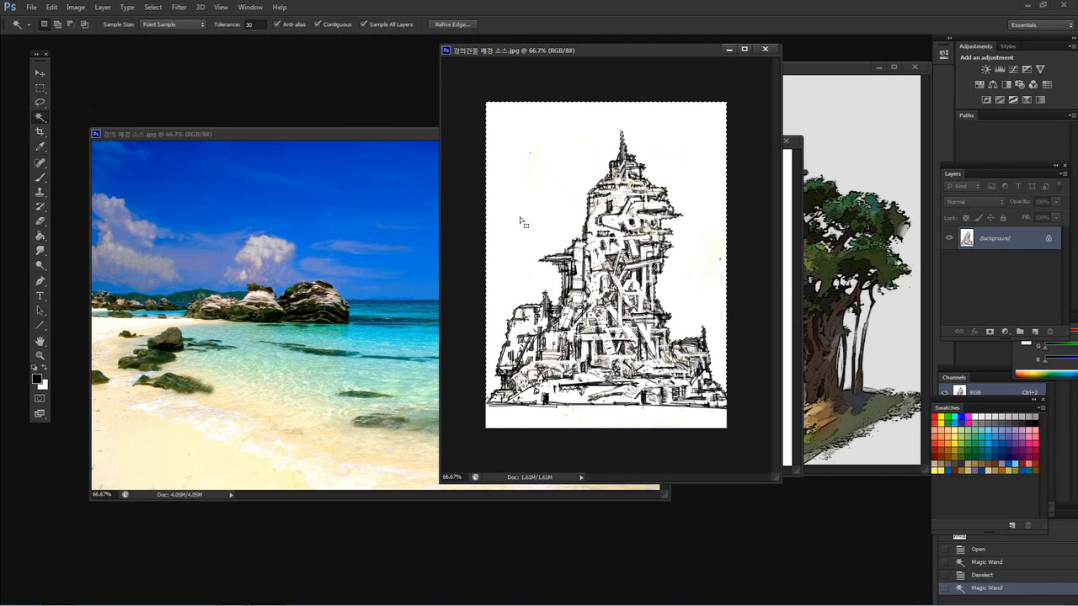
key("ctrl+z")
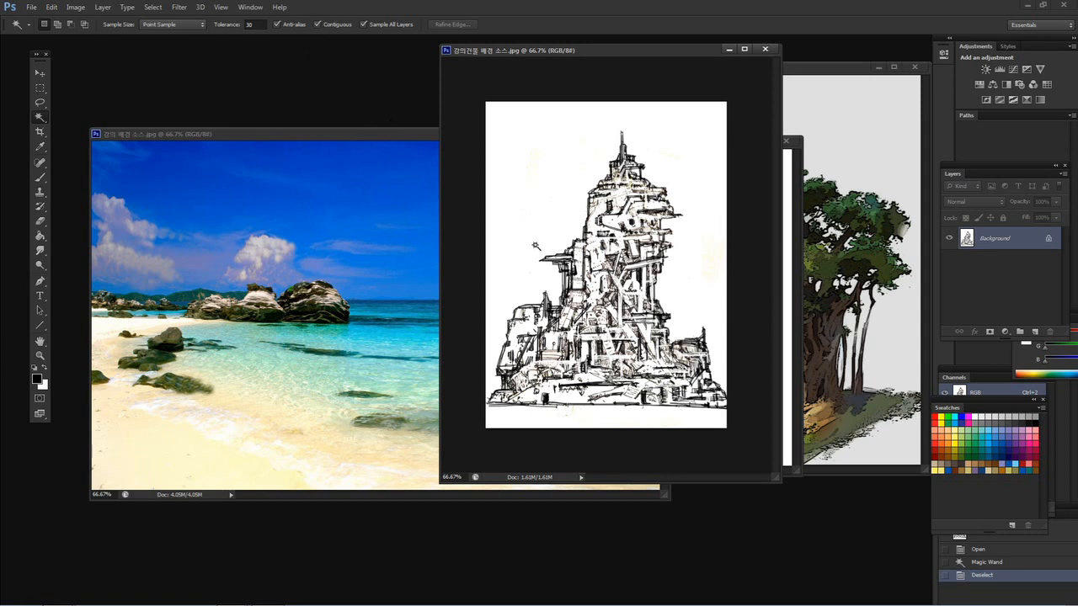
left_click(509, 248)
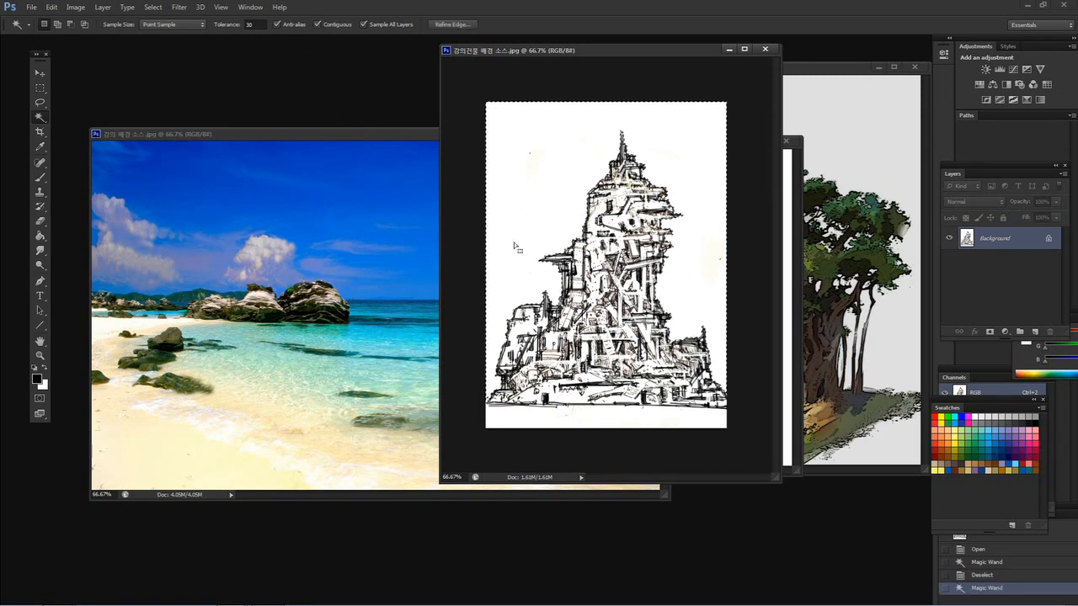
left_click(593, 420, "shift")
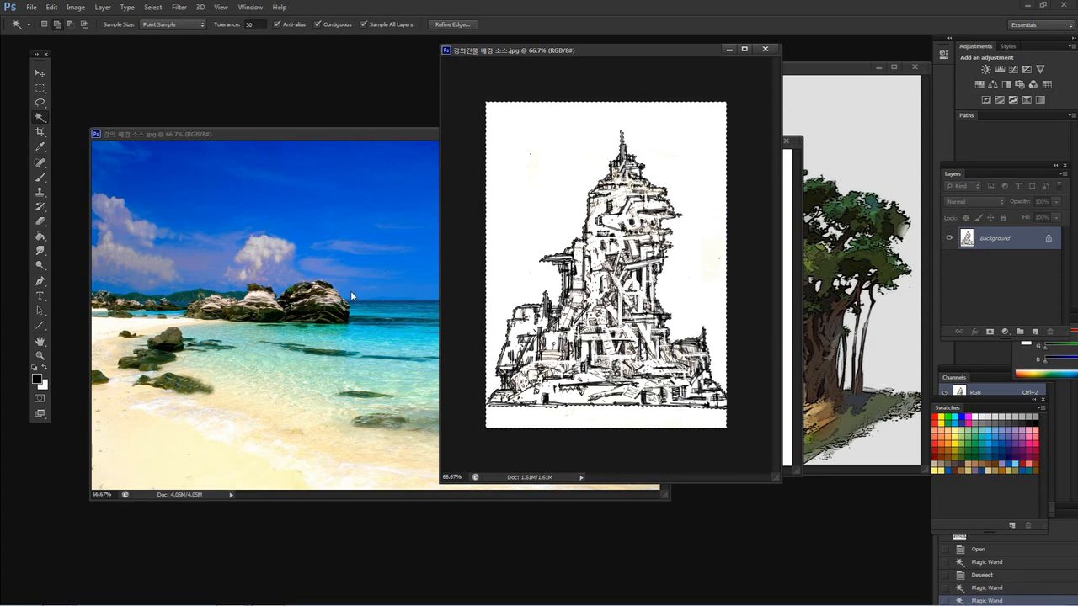
key("ctrl+d")
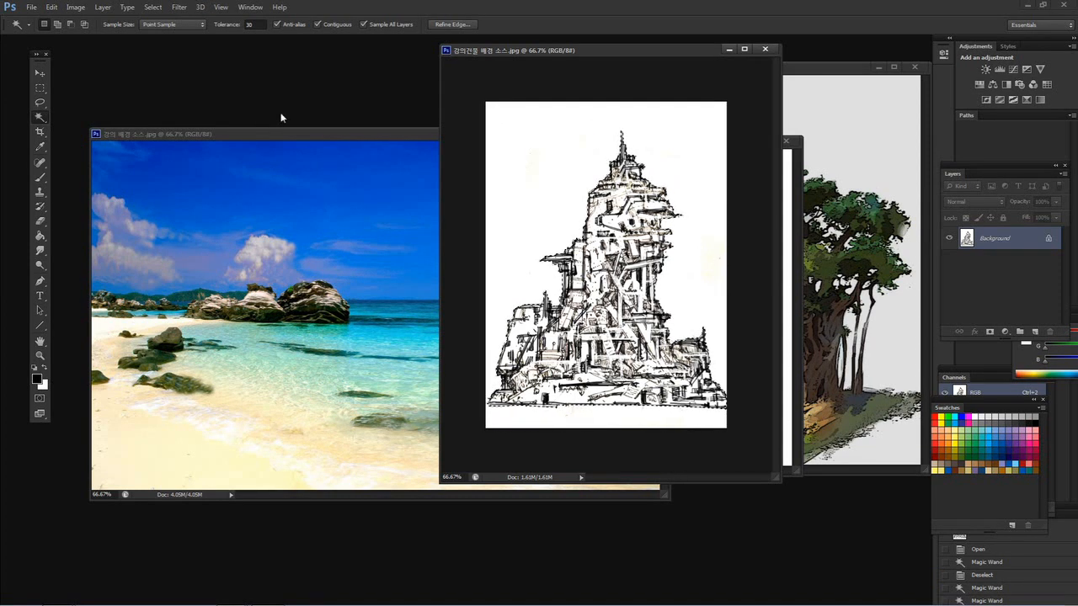
- Activate the Move tool, shift the beach photo window lower, and return to the tower sketch
left_click(40, 74)
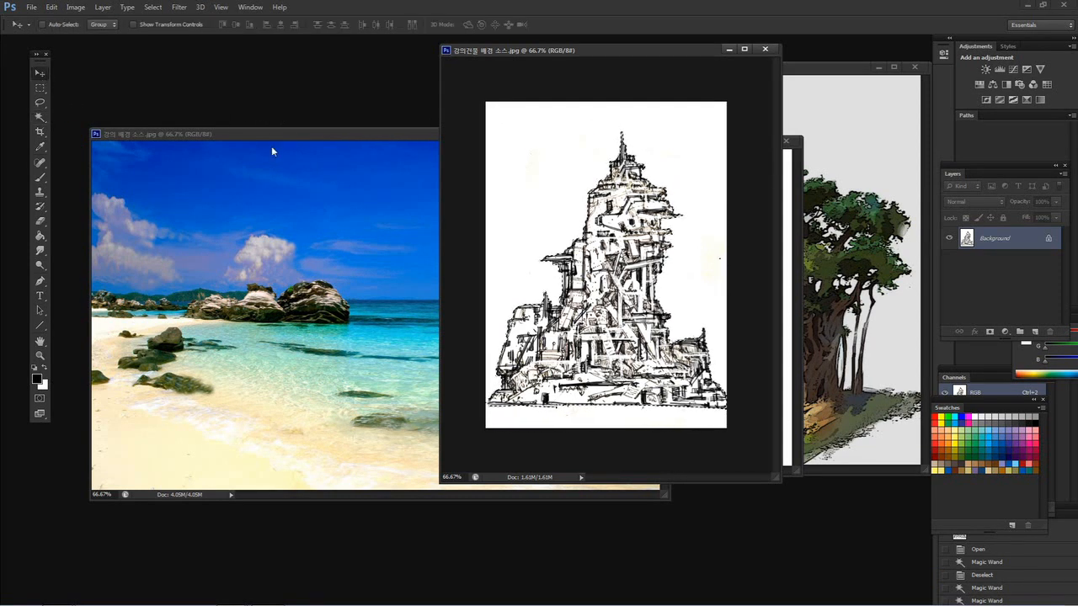
left_click(296, 134)
left_click_drag(297, 133, 304, 177)
left_click(576, 78)
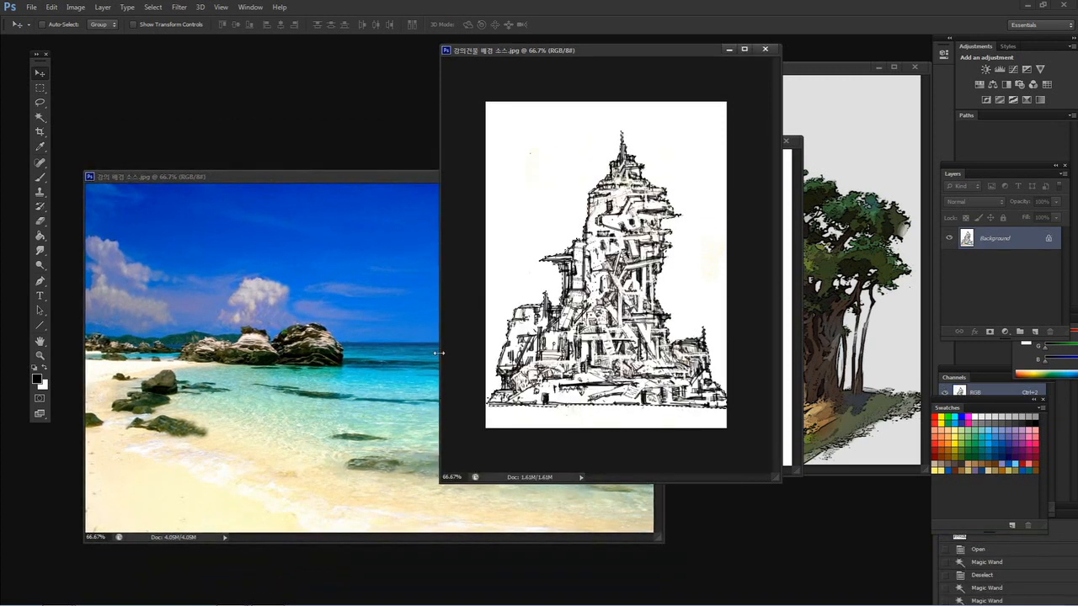
- Use the Crop tool to extend the beach photo's canvas upward by about two-thirds of the photo's height
left_click(370, 175)
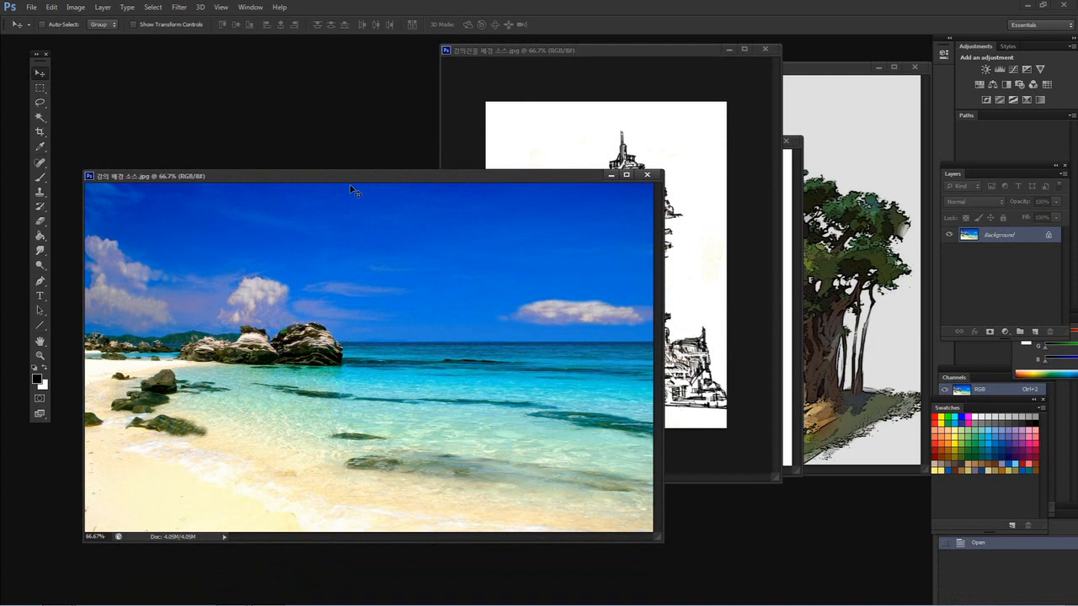
key("ctrl+minus")
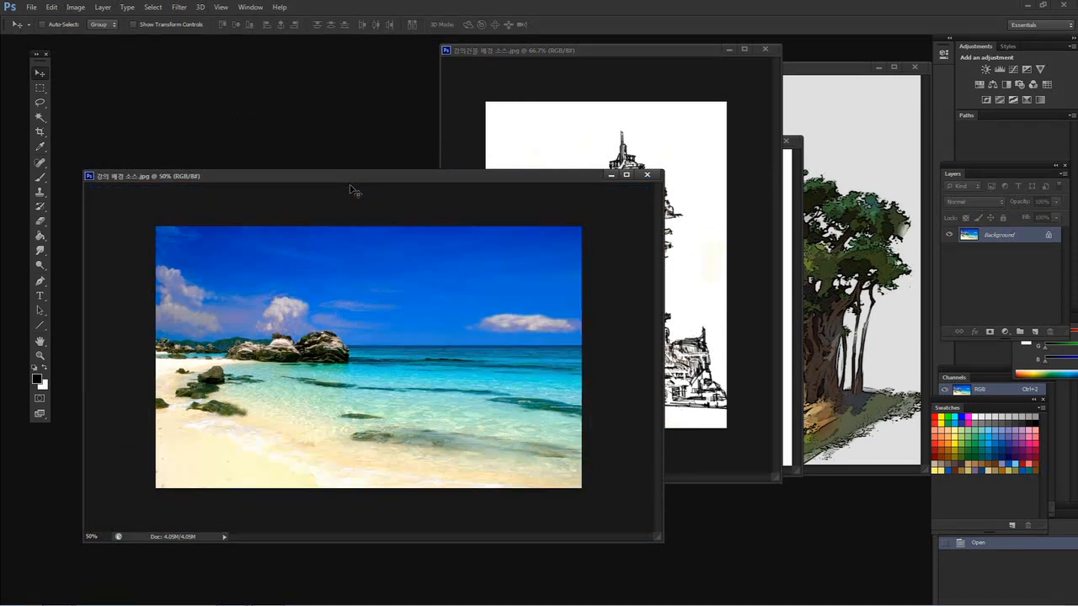
left_click(42, 132)
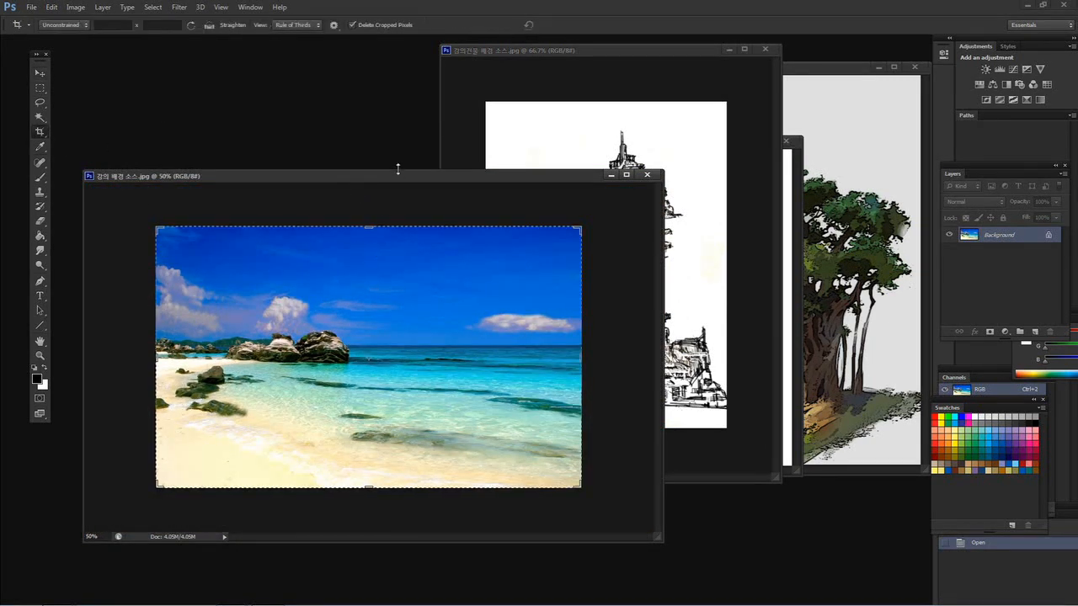
left_click_drag(398, 169, 404, 57)
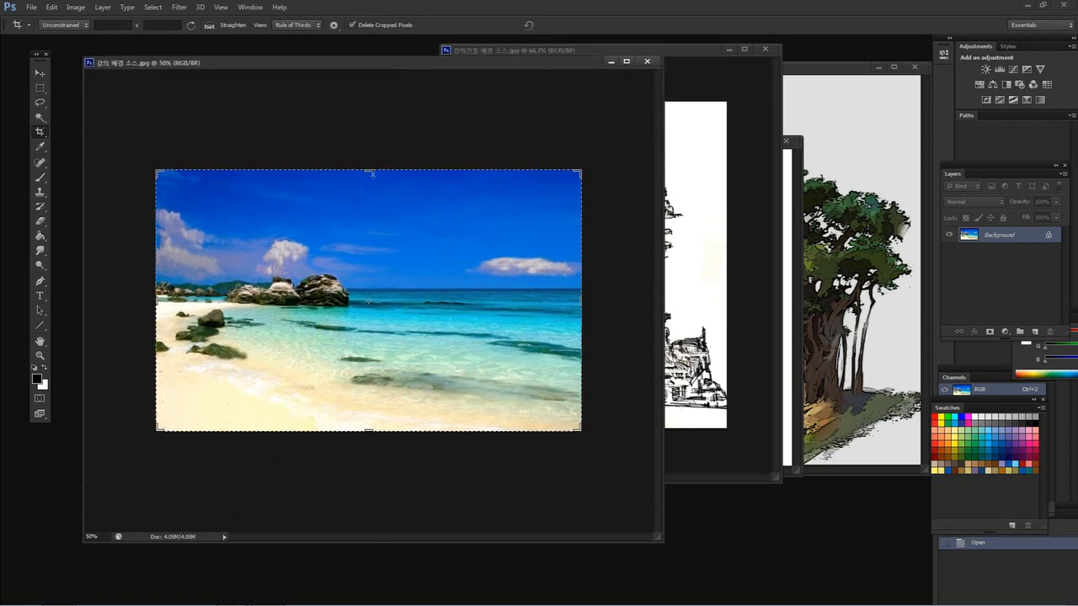
left_click_drag(370, 168, 383, 81)
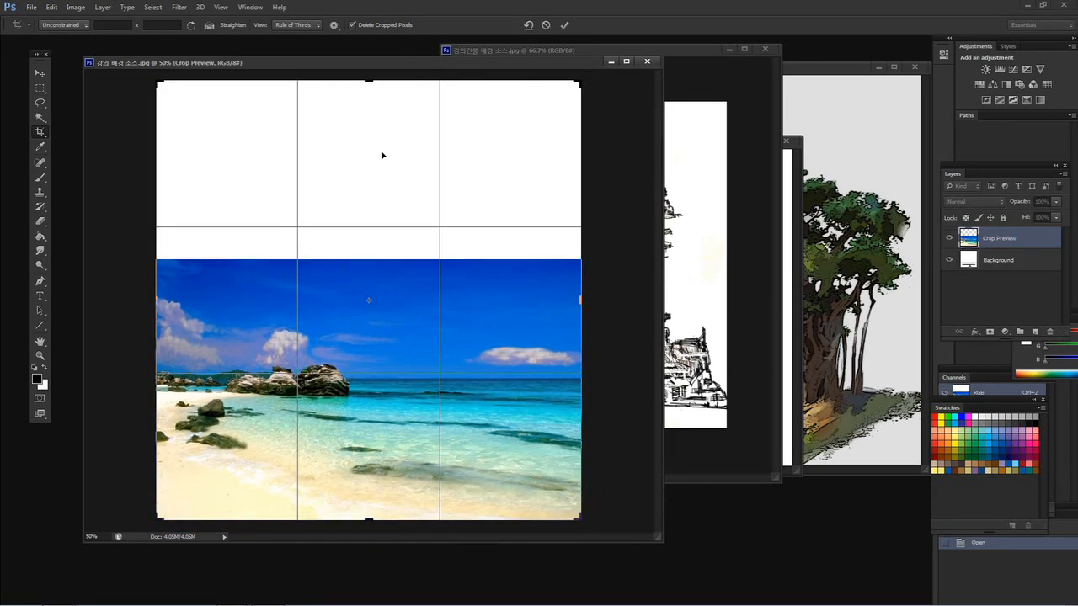
key("Return")
- Marquee-select the beach photo's upper sky strip, scale it upward to fill the blank canvas, and clear the selection
left_click(40, 88)
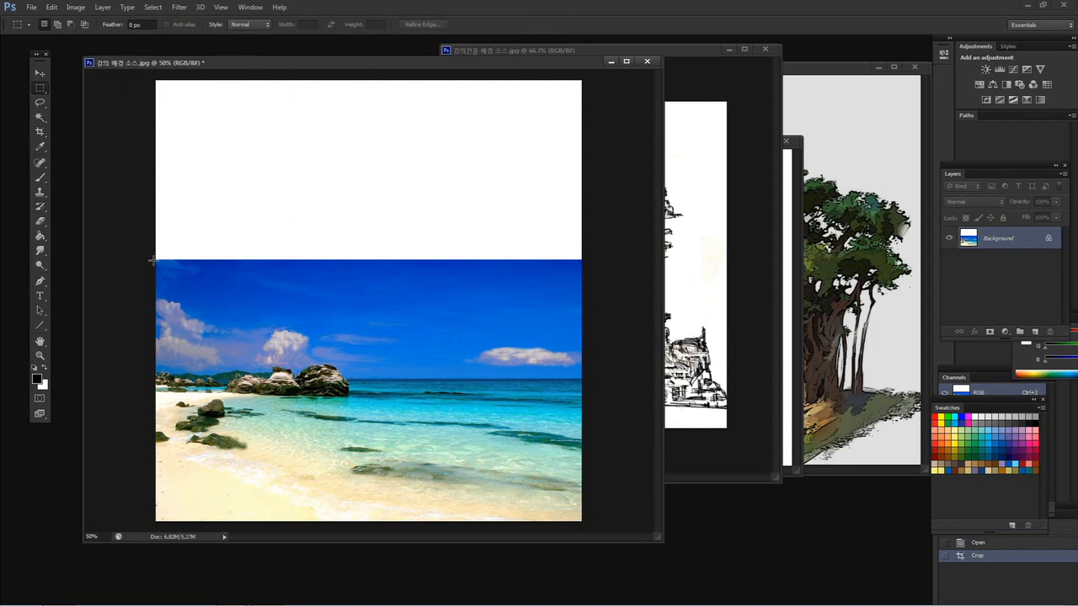
left_click_drag(153, 261, 606, 291)
left_click(51, 7)
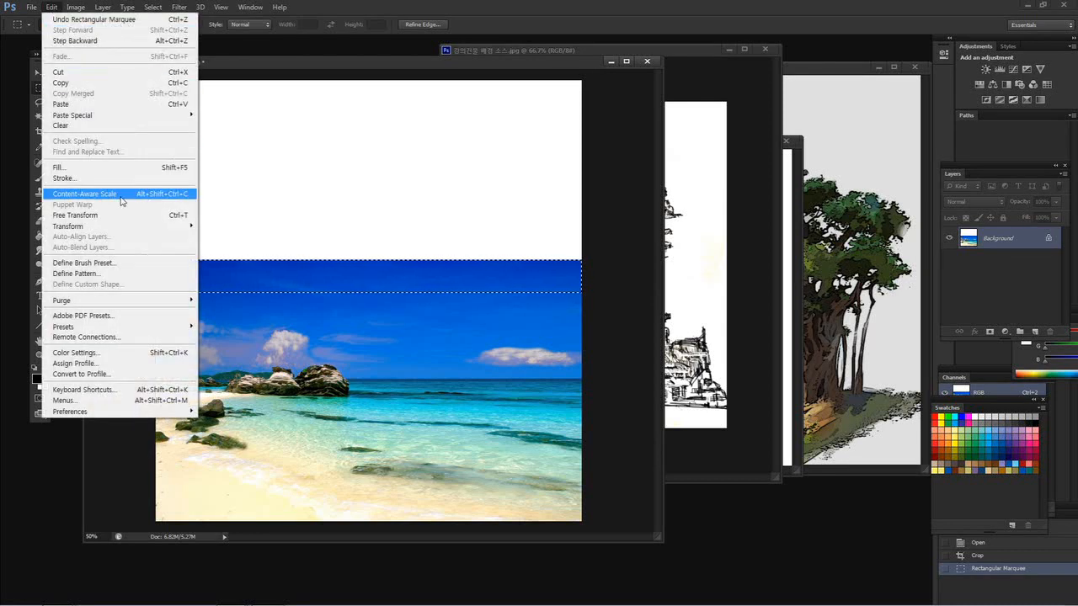
mouse_move(149, 229)
left_click(215, 242)
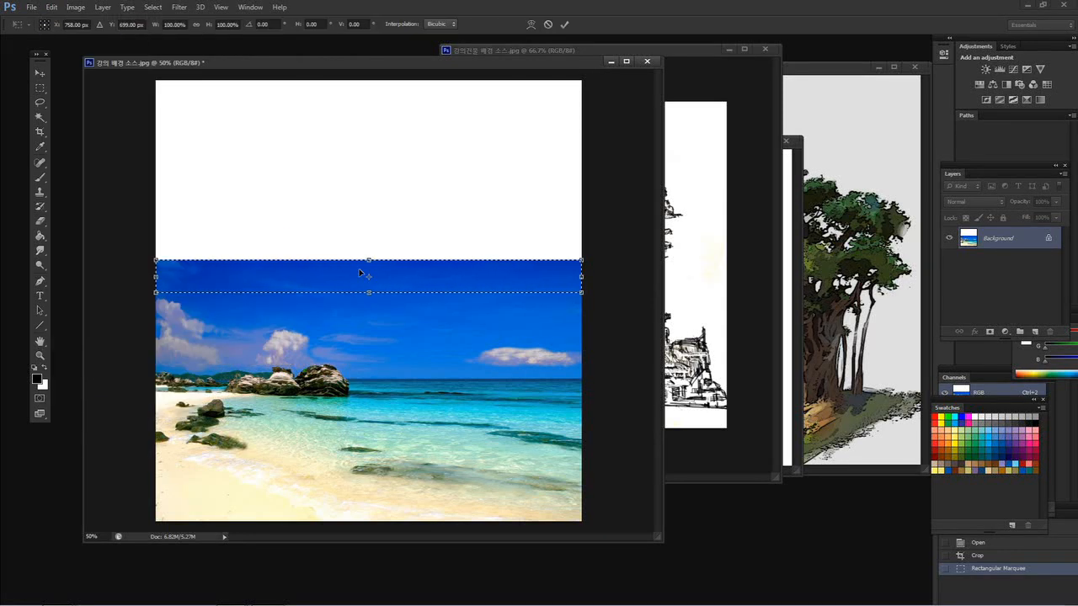
left_click_drag(369, 259, 351, 81)
key("Return")
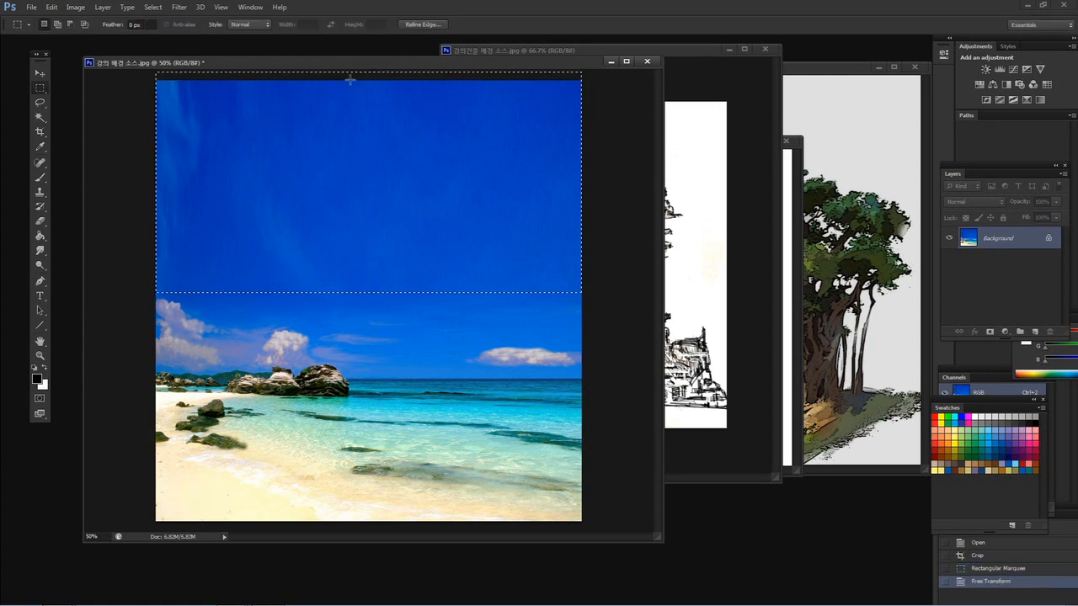
left_click(40, 102)
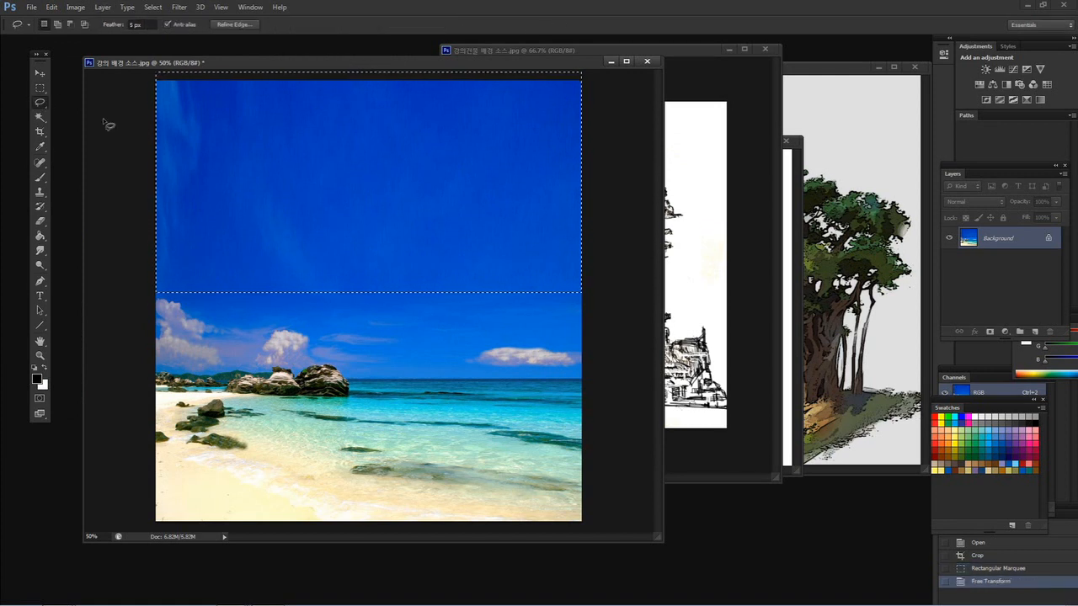
left_click(171, 305)
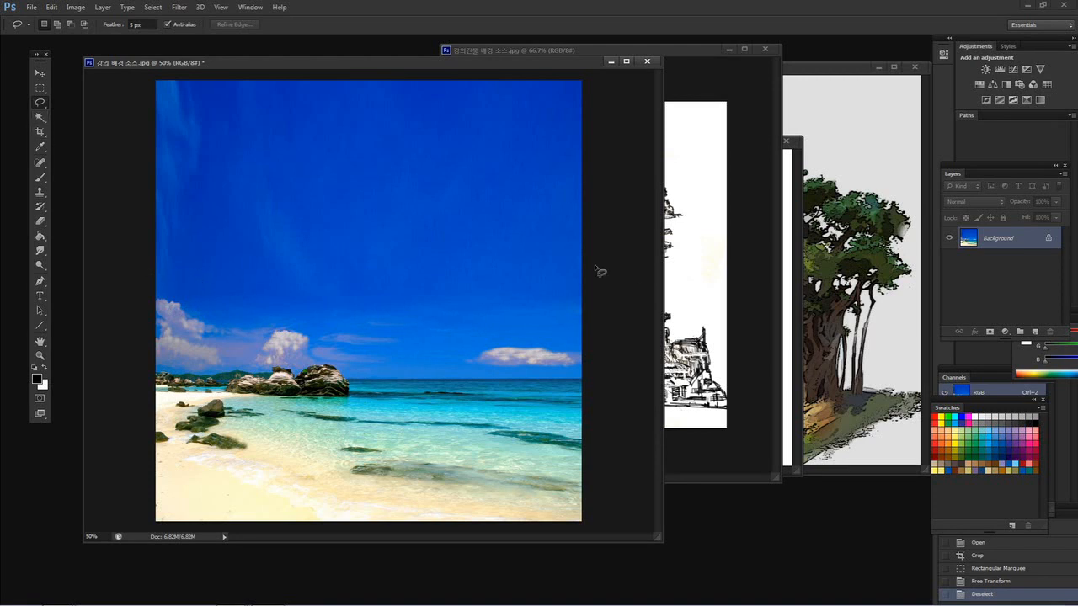
- Use the Crop tool to extend the beach photo's canvas to the right by about a tenth of its width
left_click(41, 132)
left_click_drag(583, 301, 617, 304)
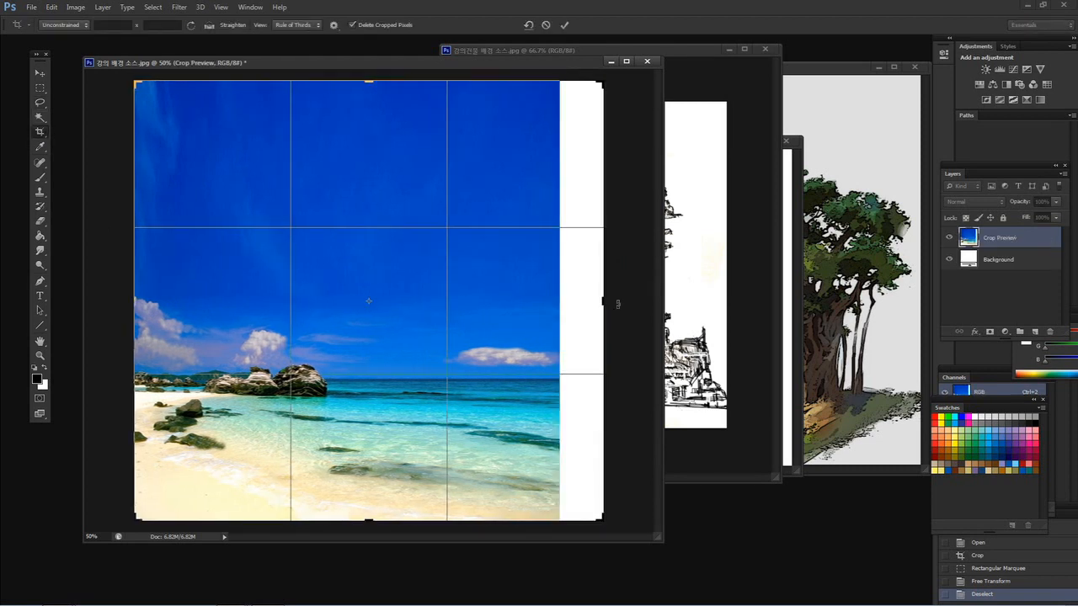
key("Return")
- Marquee-select a full-height strip along the photo's right edge, scale it across the blank canvas, and clear the selection
left_click(39, 88)
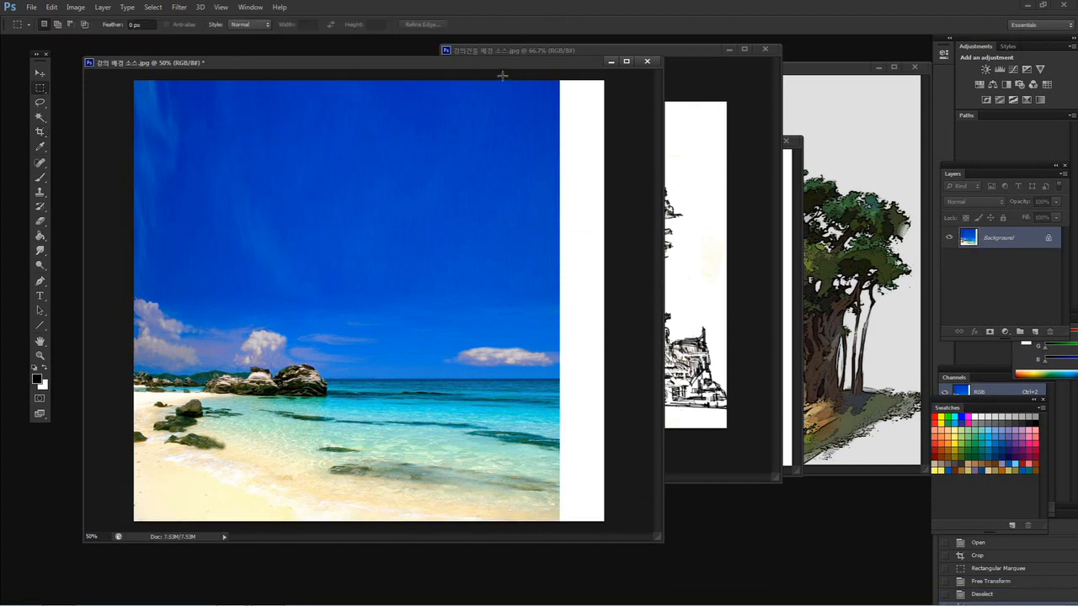
left_click_drag(501, 75, 557, 545)
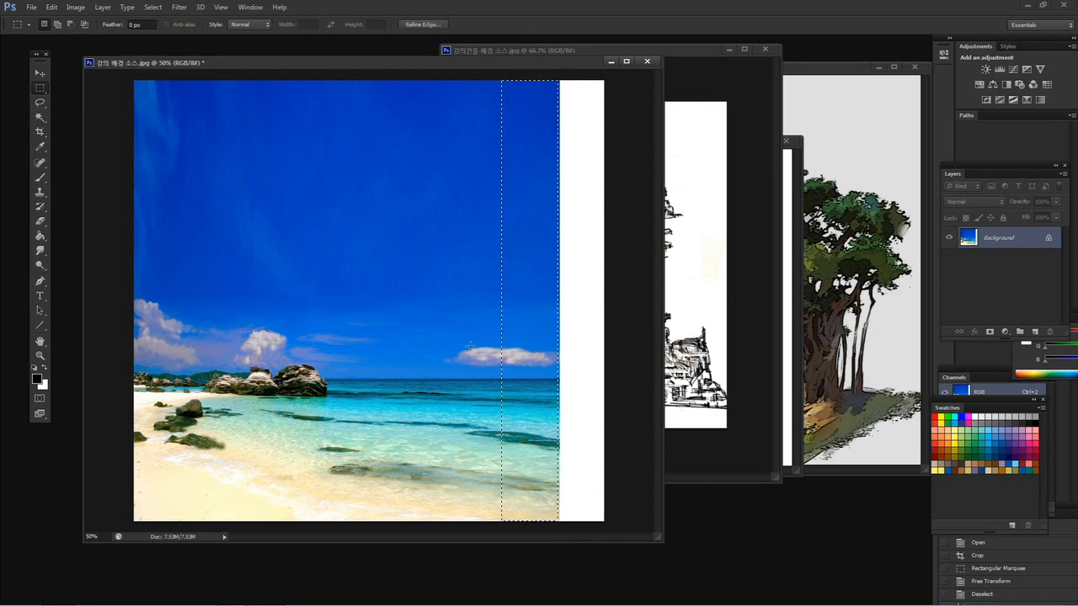
left_click(50, 7)
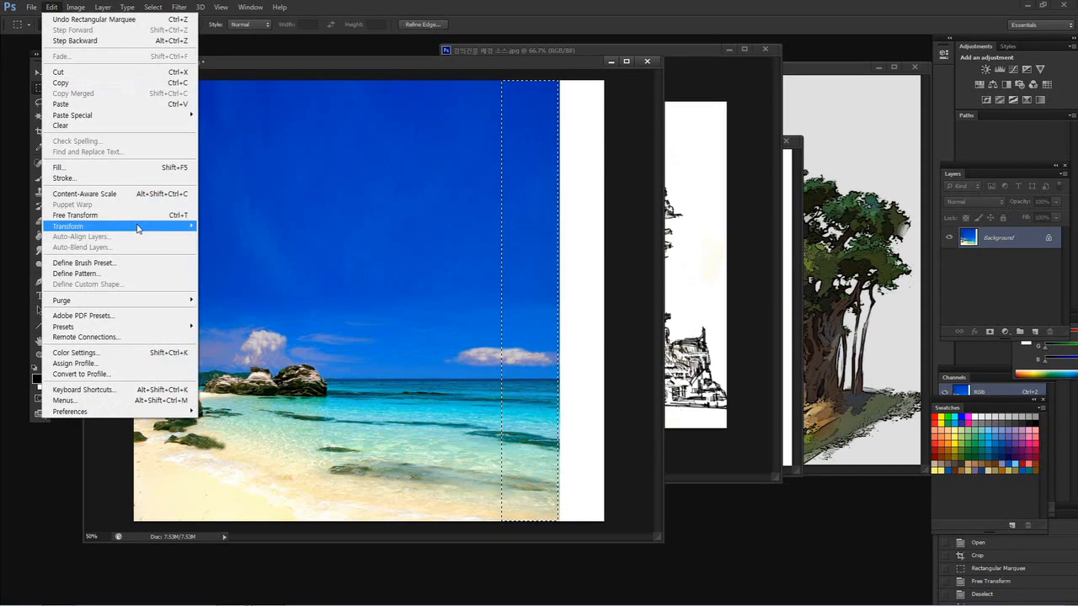
mouse_move(137, 225)
left_click(232, 245)
left_click_drag(559, 301, 607, 305)
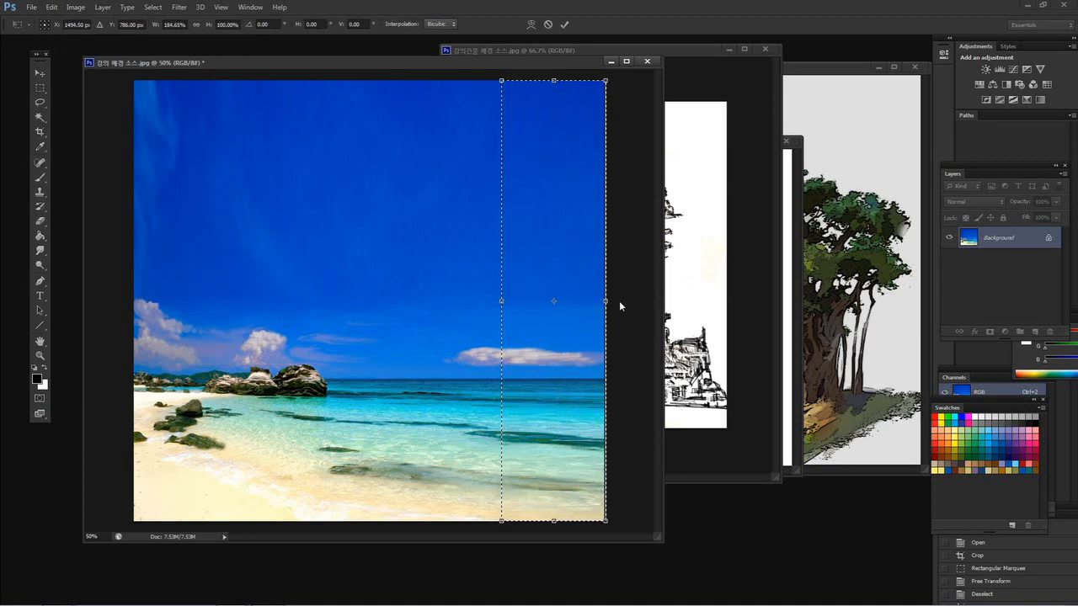
key("Return")
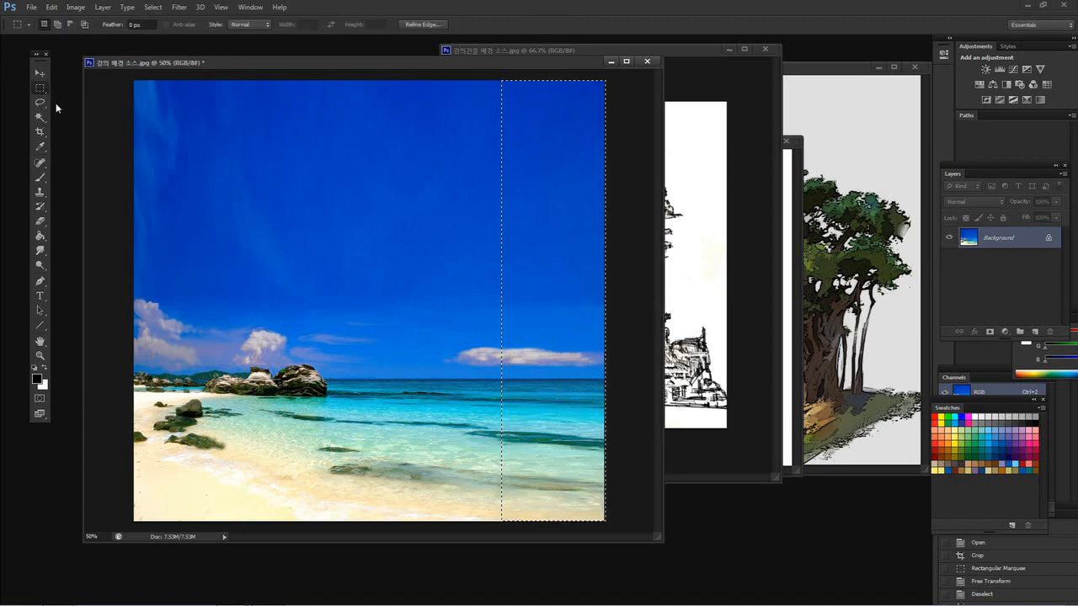
key("ctrl+d")
- Move the selected tower from its sketch file onto the beach photo, placing its base at the horizon right of the rocks
left_click(729, 198)
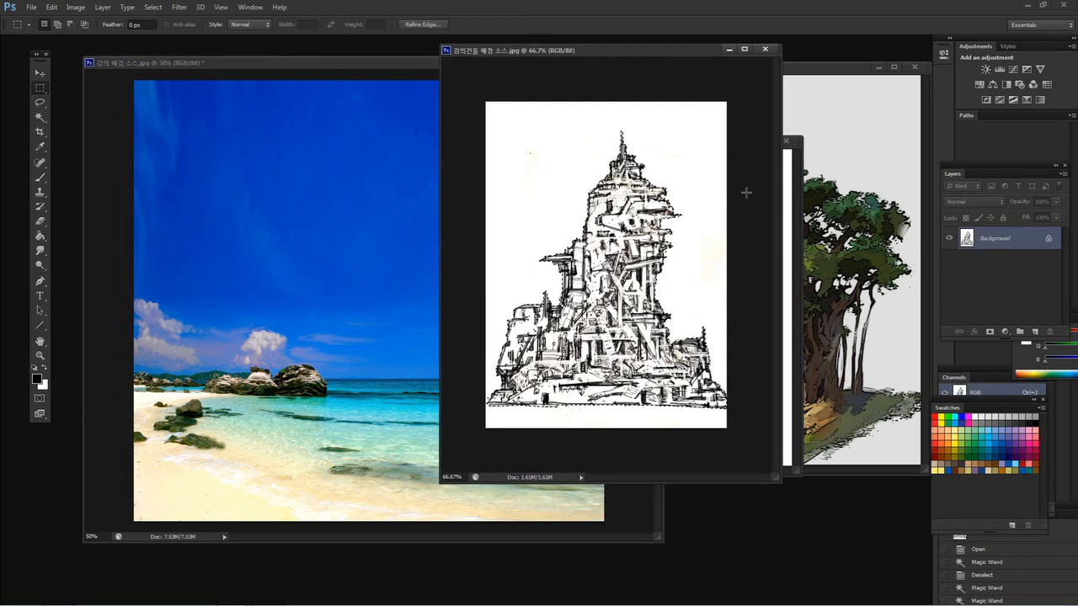
key("v")
mouse_move(628, 248)
left_mouse_down()
mouse_move(396, 252)
mouse_move(417, 277)
mouse_move(474, 292)
mouse_move(506, 317)
left_mouse_up()
left_click_drag(503, 328, 464, 314)
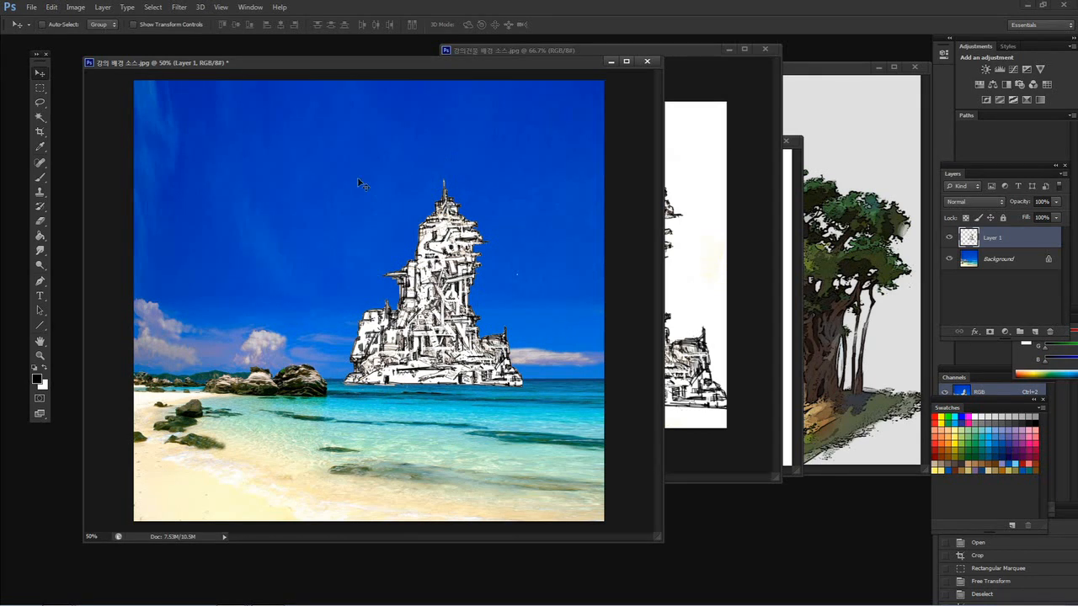
- Lasso the stray white speck in the sky right of the tower, delete it, and clear the selection
left_click(40, 355)
left_click(544, 288)
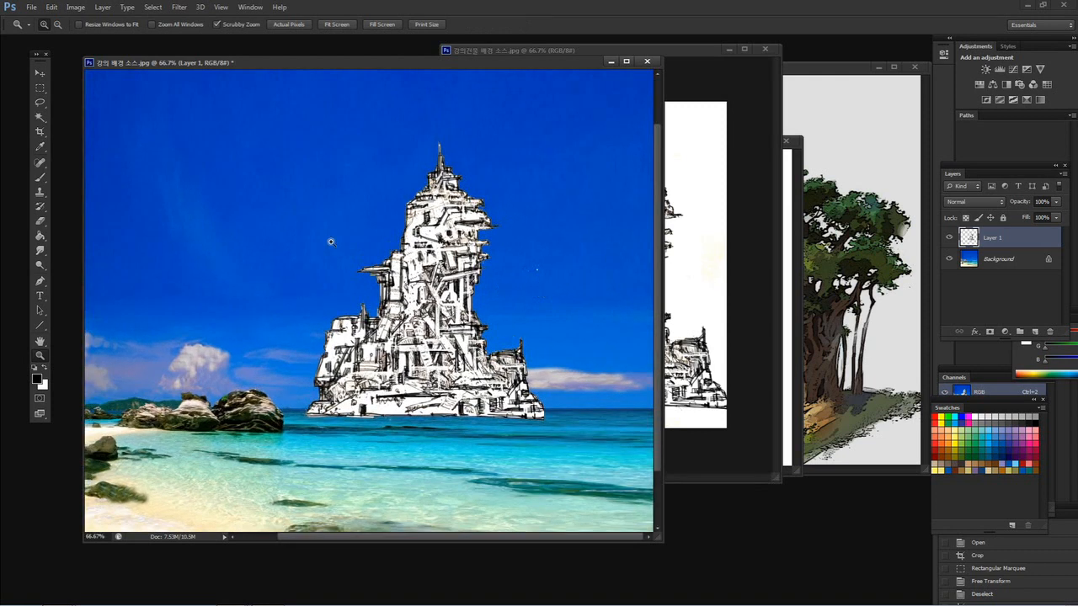
left_click(39, 102)
left_click_drag(530, 268, 532, 270)
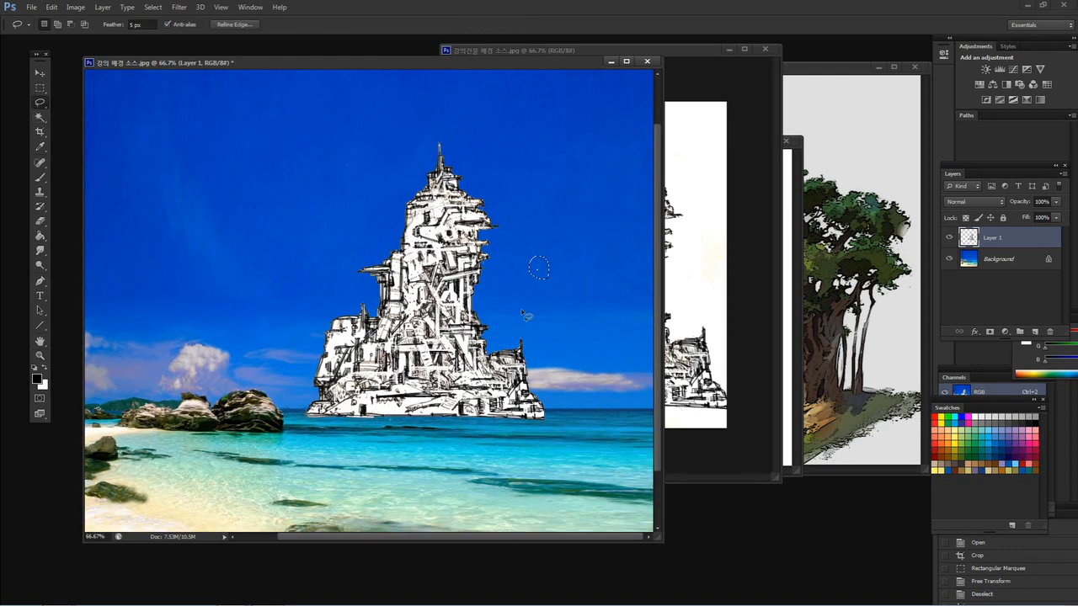
left_click(559, 192)
- Darken the tower layer using Brightness/Contrast with Use Legacy enabled, Brightness -100 and Contrast -41
left_click(76, 8)
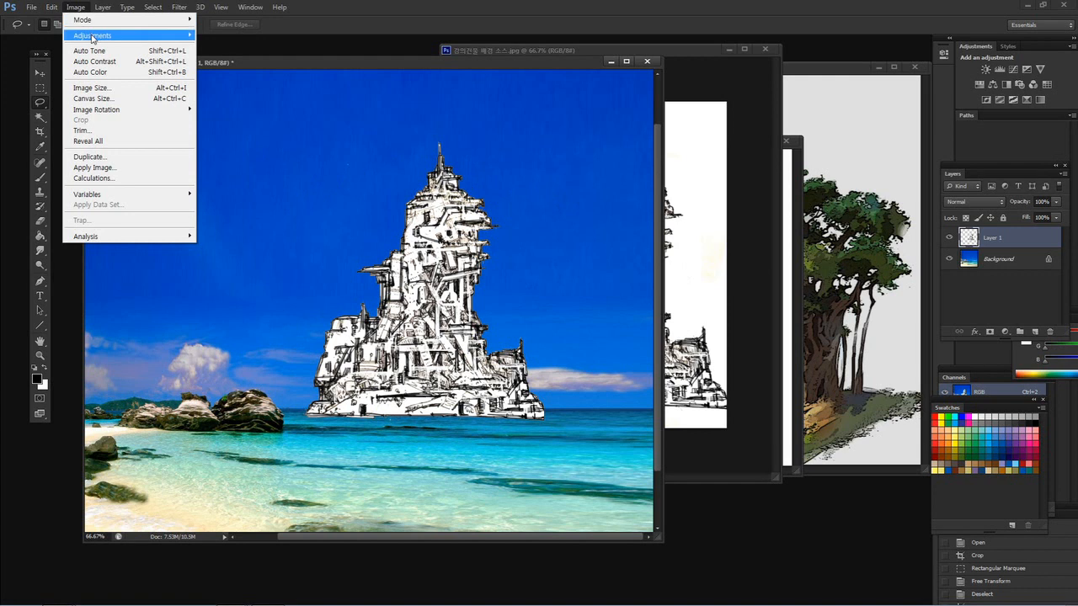
mouse_move(94, 37)
left_click(236, 35)
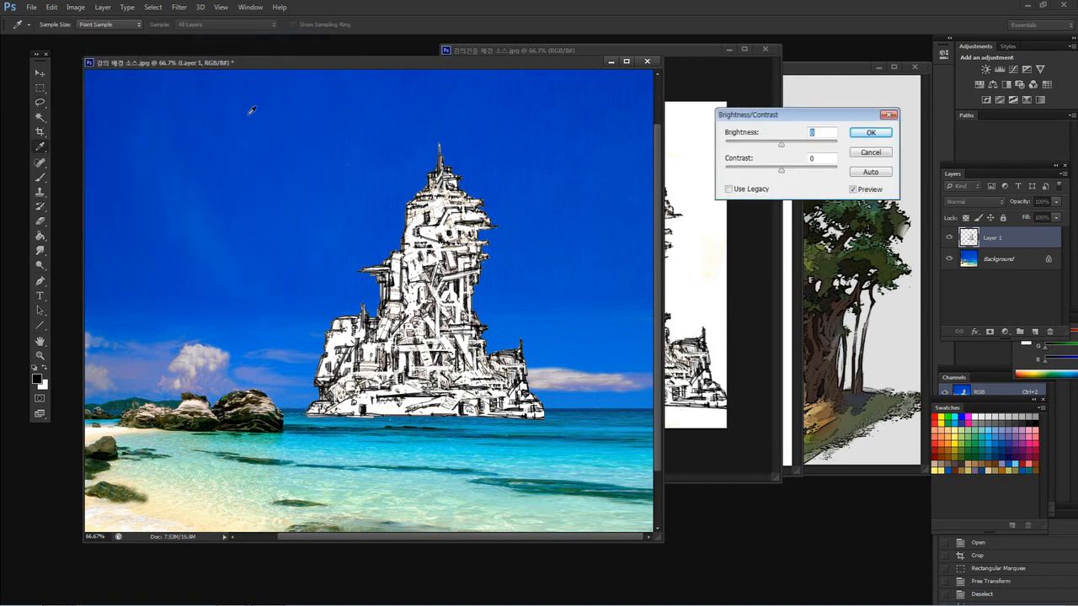
left_click(729, 191)
left_click_drag(782, 144, 704, 149)
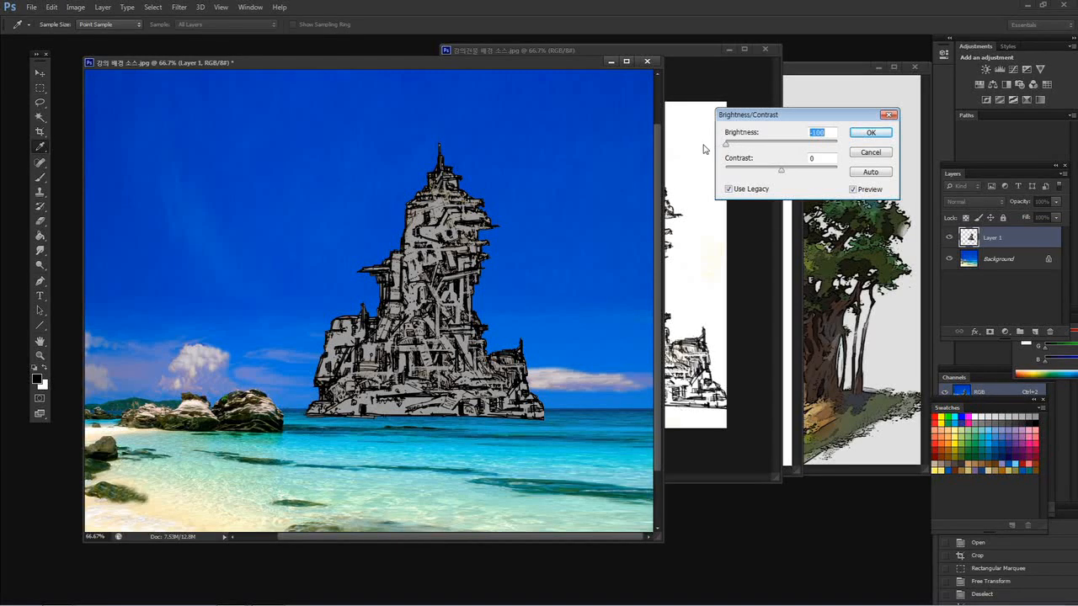
mouse_move(780, 170)
left_mouse_down()
mouse_move(760, 171)
mouse_move(793, 170)
mouse_move(759, 165)
left_mouse_up()
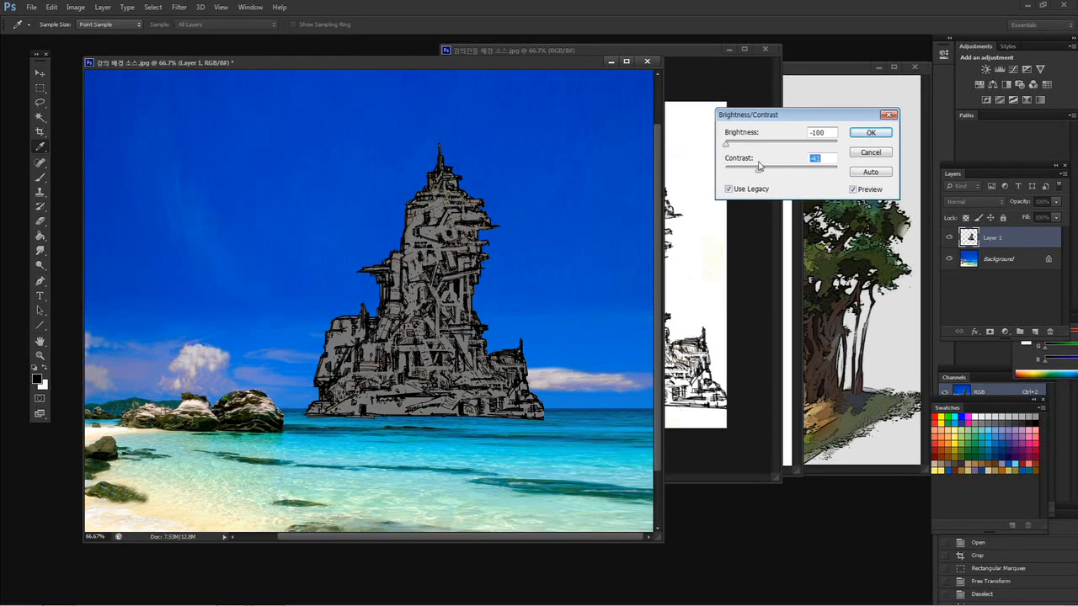
left_click(863, 134)
- Tint the tower layer using Color Balance on the midtones, with color levels of -34, -5 and -8
key("ctrl+minus")
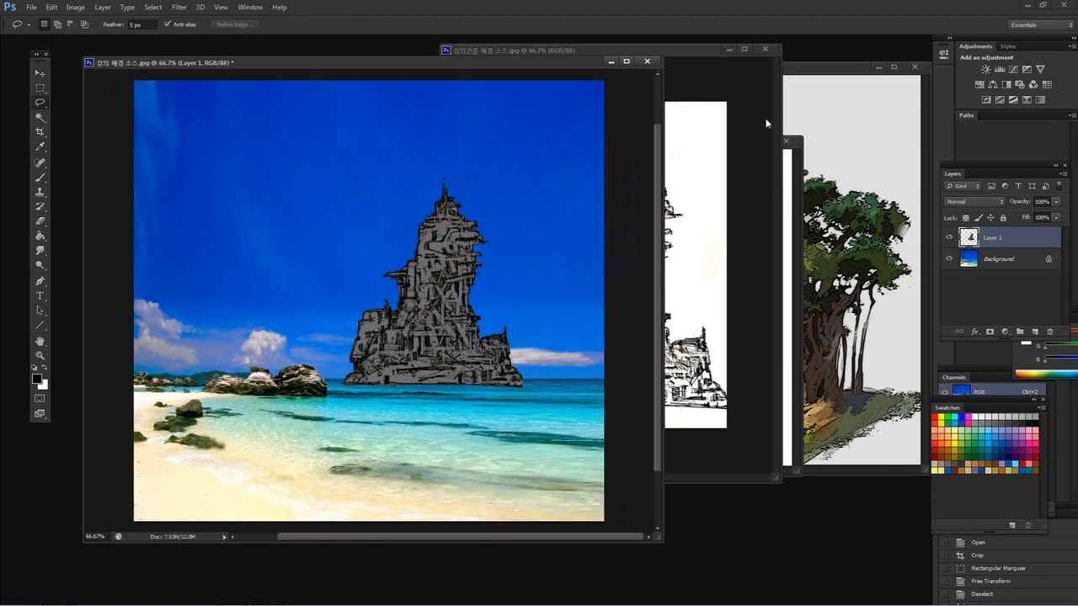
left_click(77, 6)
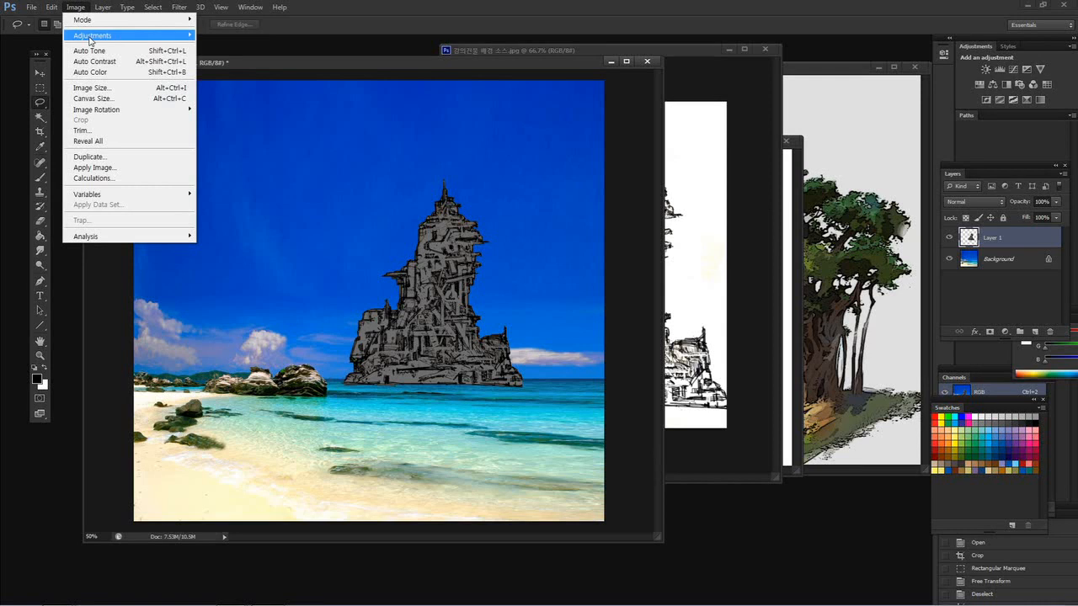
mouse_move(97, 37)
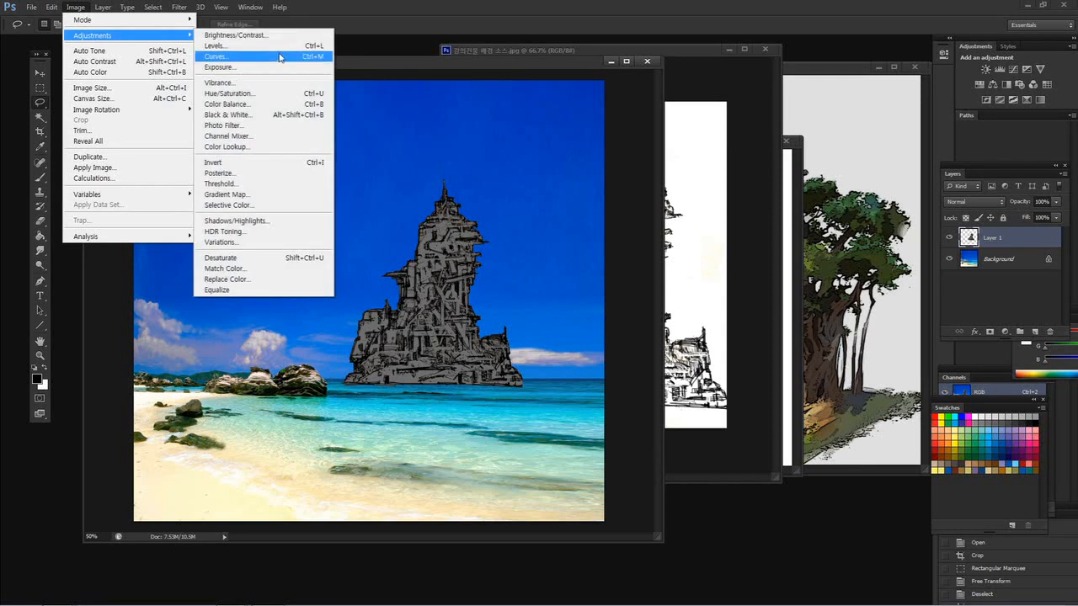
left_click(244, 104)
mouse_move(752, 128)
left_mouse_down()
mouse_move(727, 127)
mouse_move(767, 158)
mouse_move(695, 149)
mouse_move(777, 148)
mouse_move(734, 151)
mouse_move(746, 148)
left_mouse_up()
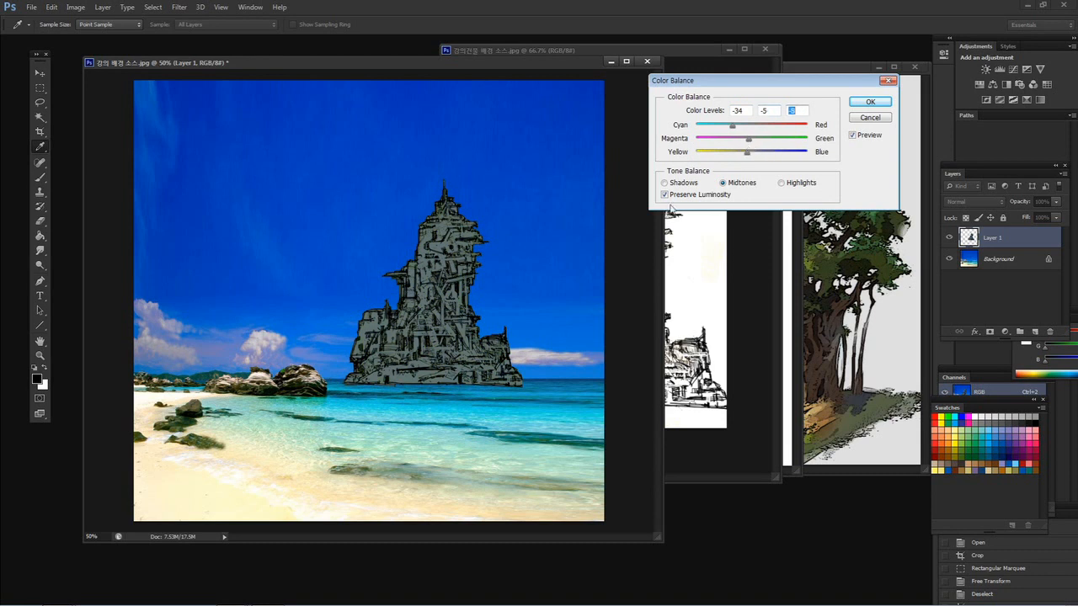
left_click(871, 103)
key("l")
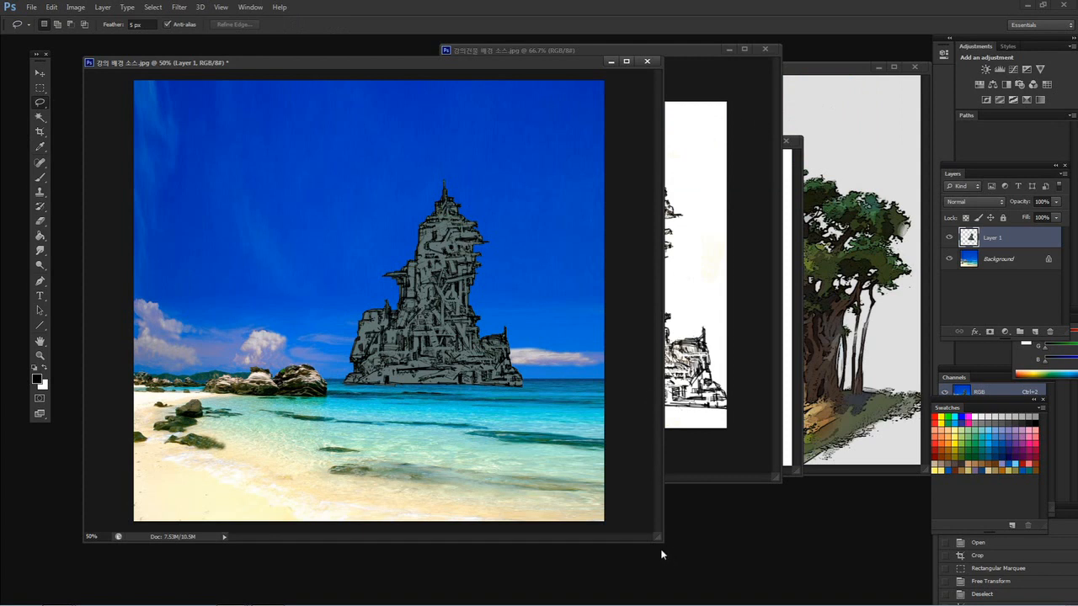
- Widen the beach image window and check the composite at 66.7% before returning to 50% zoom
left_click_drag(658, 540, 739, 549)
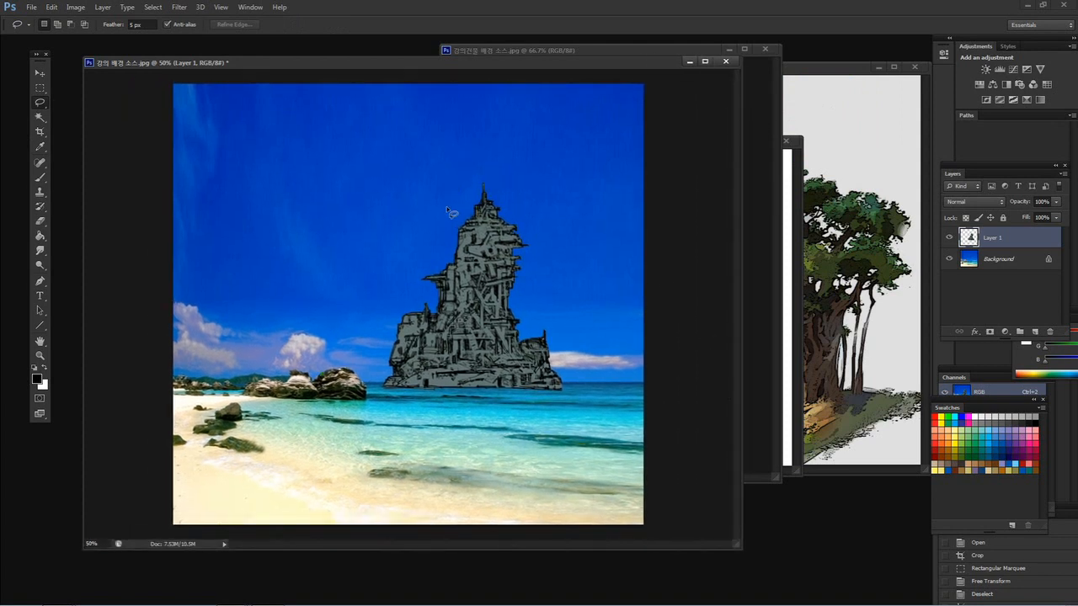
left_click(41, 356)
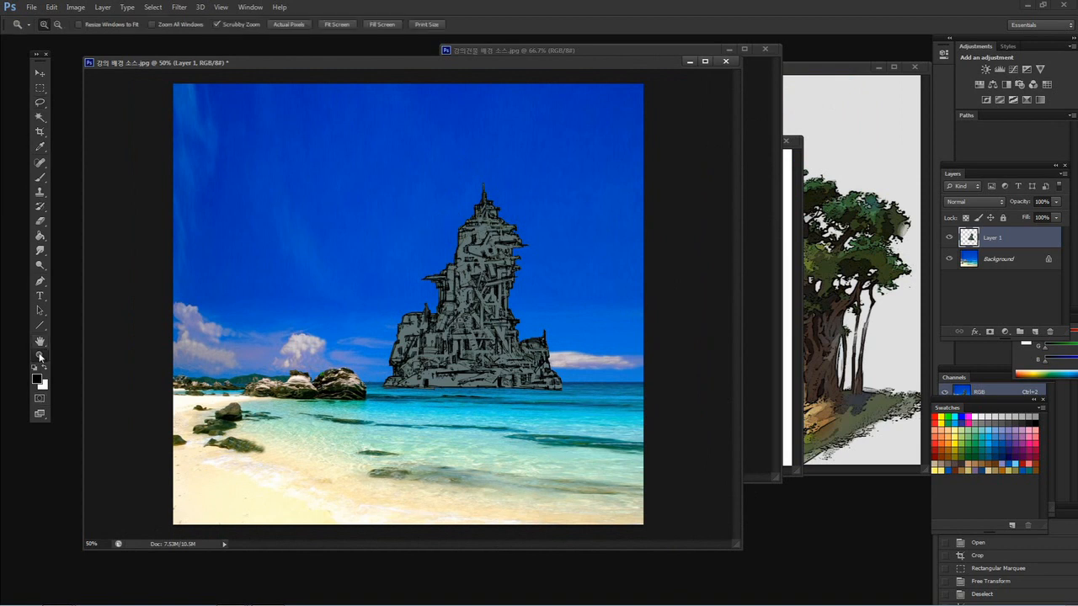
left_click(250, 415)
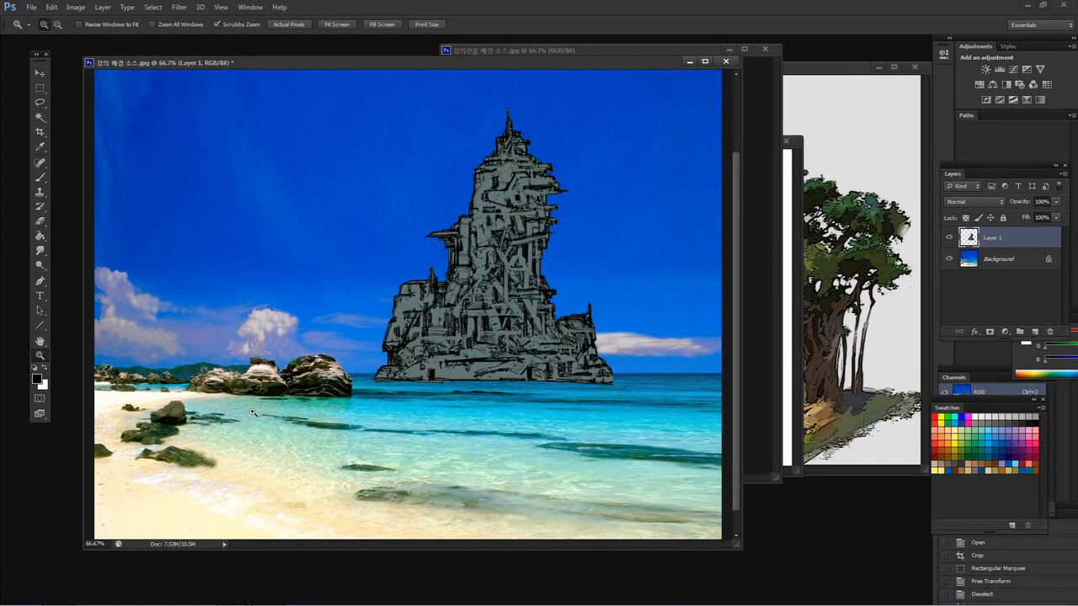
left_click(230, 354, "alt")
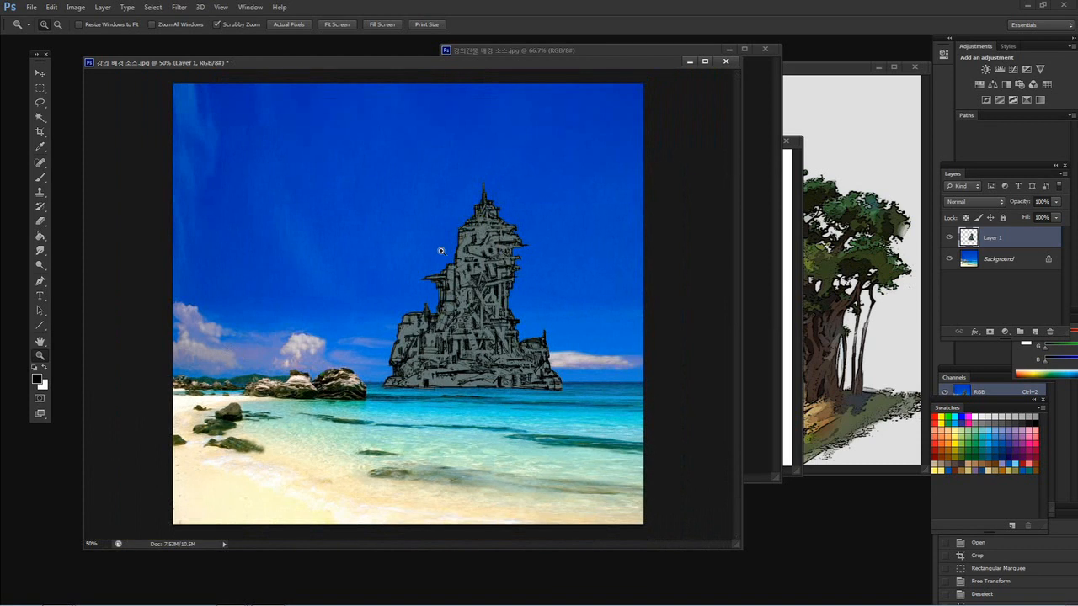
- Apply the Poster Edges filter to the Background layer with Edge Thickness 2, Edge Intensity 0 and Posterization 4
left_click(1014, 265)
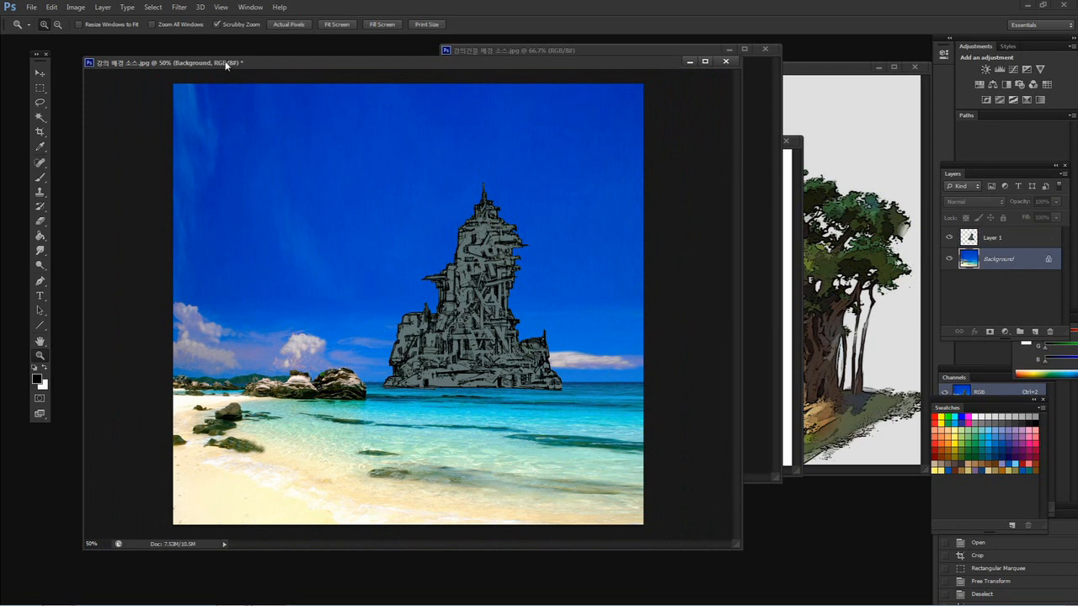
left_click(180, 8)
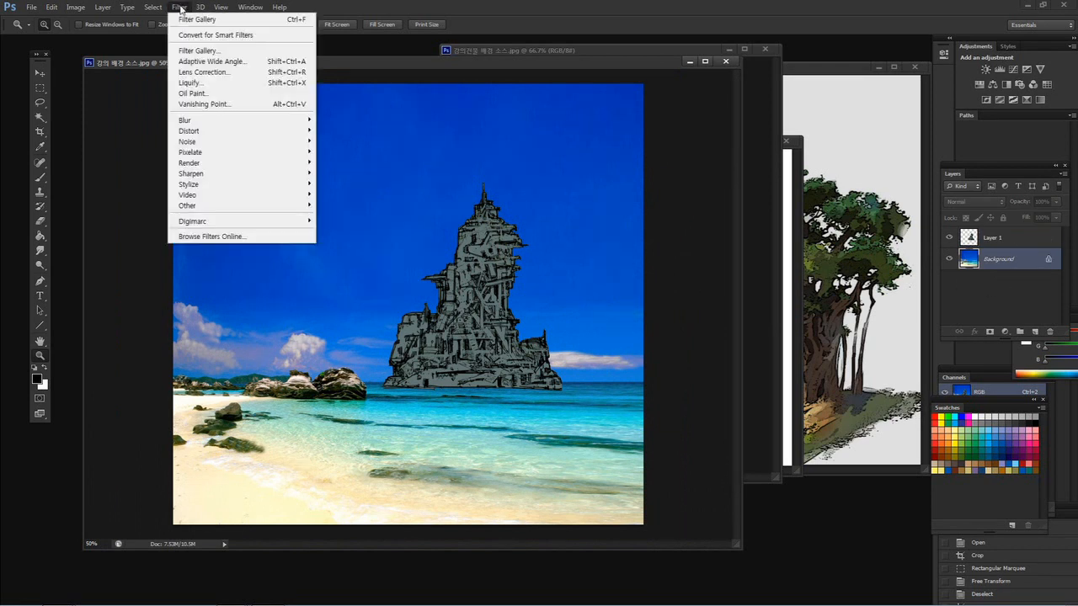
left_click(196, 51)
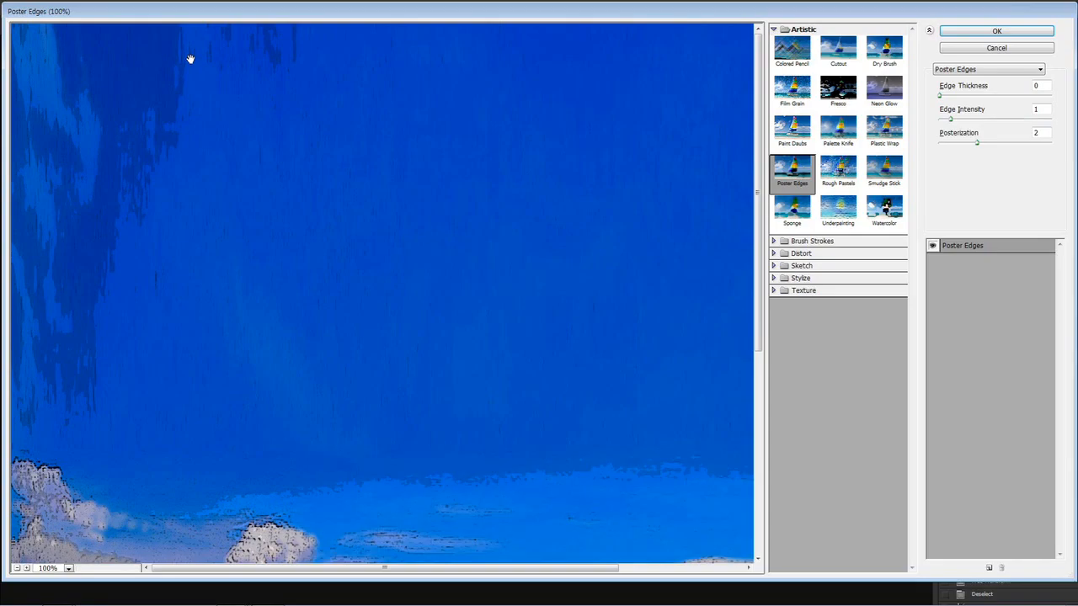
left_click(176, 58, "ctrl+alt")
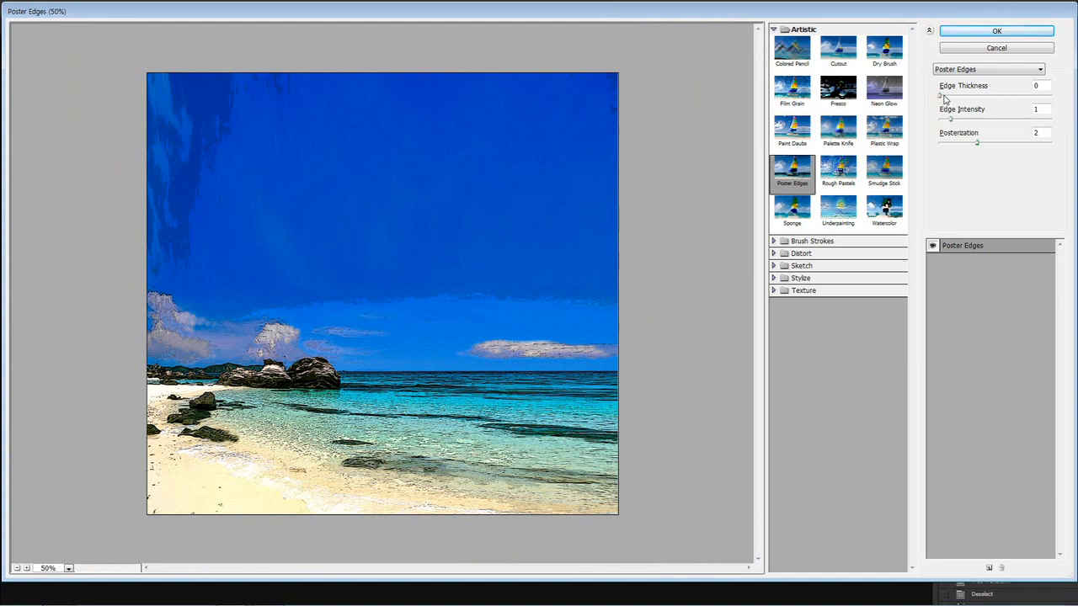
left_click_drag(941, 97, 914, 124)
left_click_drag(978, 144, 1013, 150)
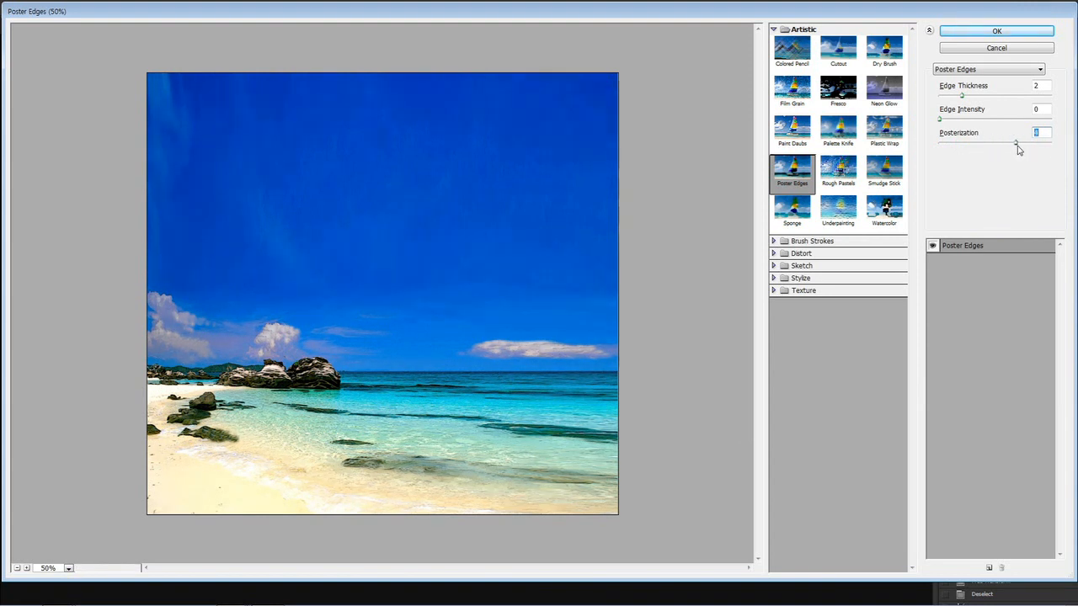
left_click(1009, 31)
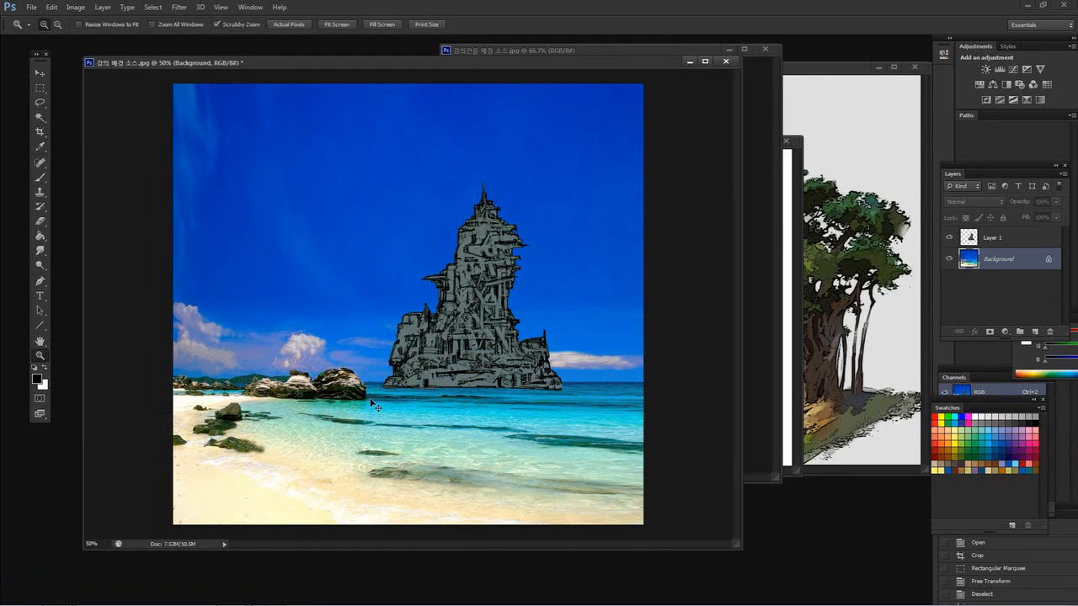
- Compare the background before and after the Poster Edges filter and examine the rocks at 200% before returning to 50% zoom
key("ctrl+z")
key("ctrl+z")
left_click(367, 406)
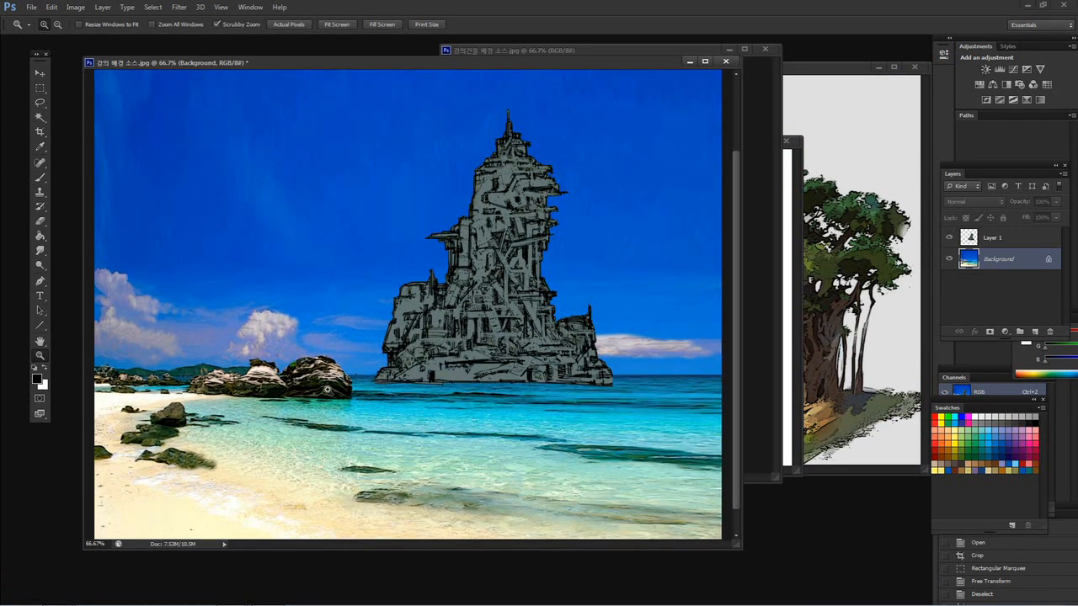
left_click(330, 390)
left_click(320, 393)
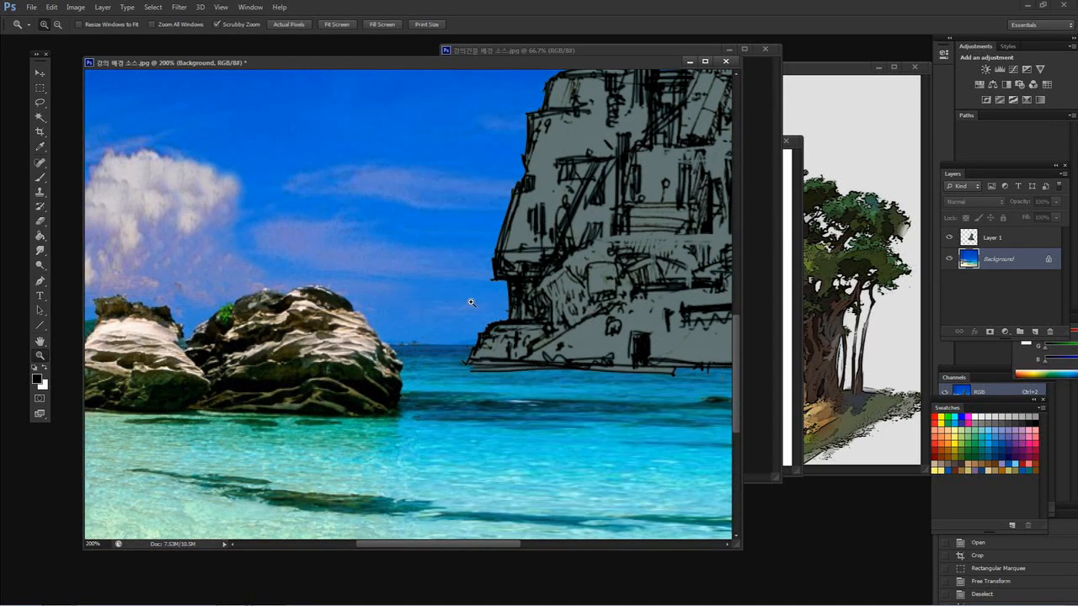
key("ctrl+minus")
key("ctrl+minus")
key("ctrl+minus")
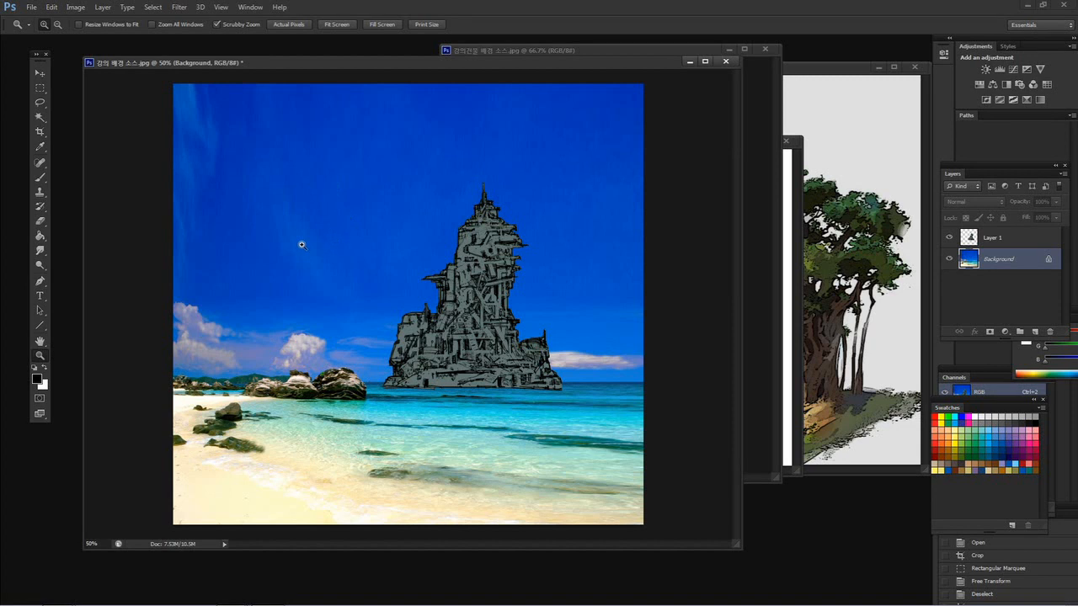
- Lasso the sea, rocks and shoreline on the Background layer with a 5 px feather, reapply Poster Edges inside the selection, and deselect
left_click(40, 101)
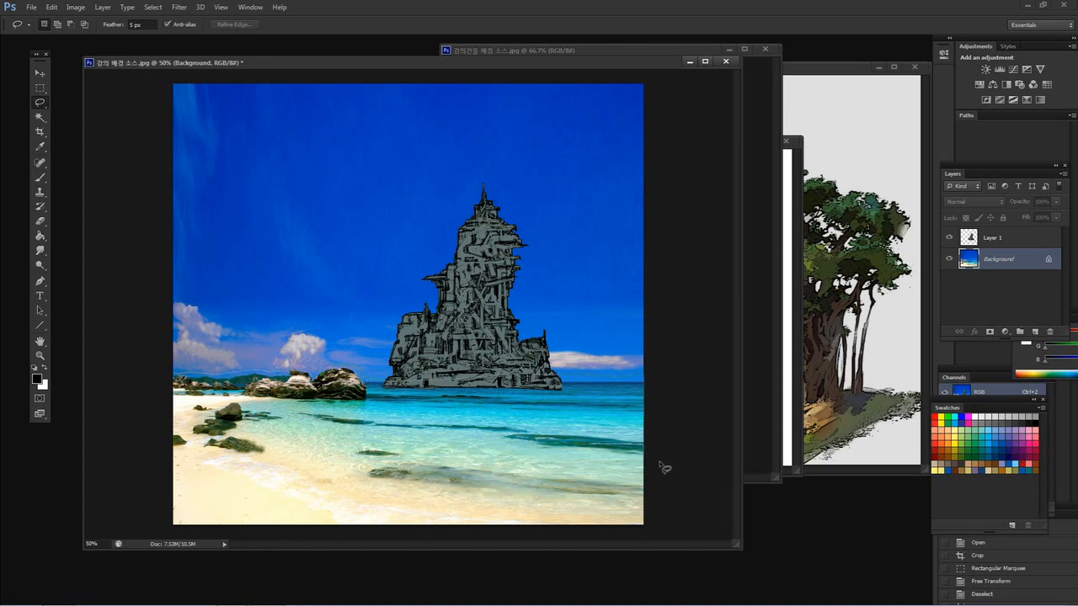
mouse_move(650, 505)
left_mouse_down()
mouse_move(481, 509)
mouse_move(245, 478)
mouse_move(181, 460)
mouse_move(155, 396)
mouse_move(168, 377)
left_mouse_up()
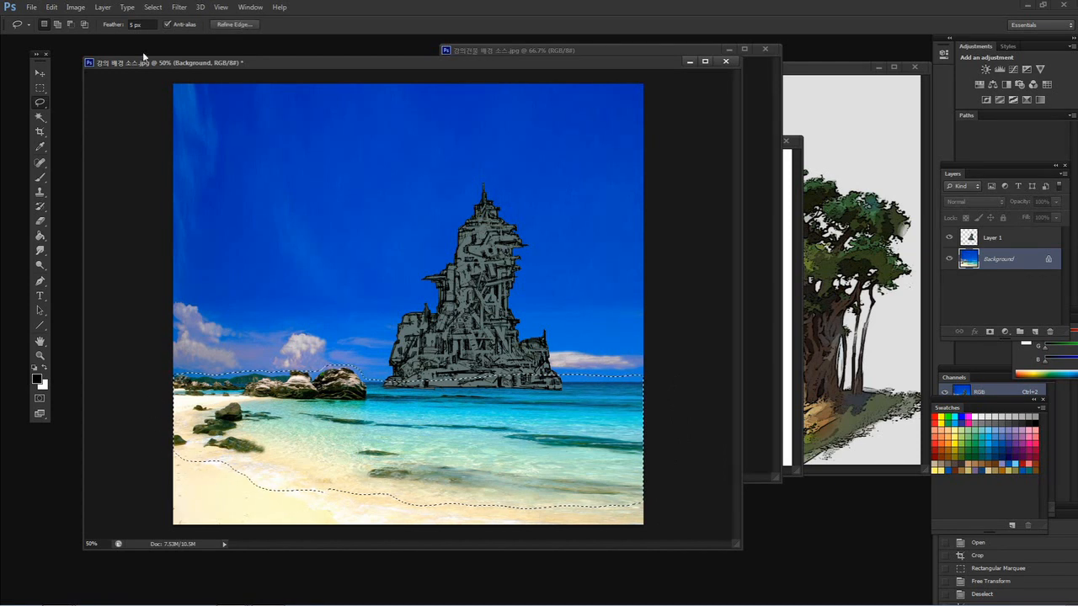
left_click(178, 7)
key("Escape")
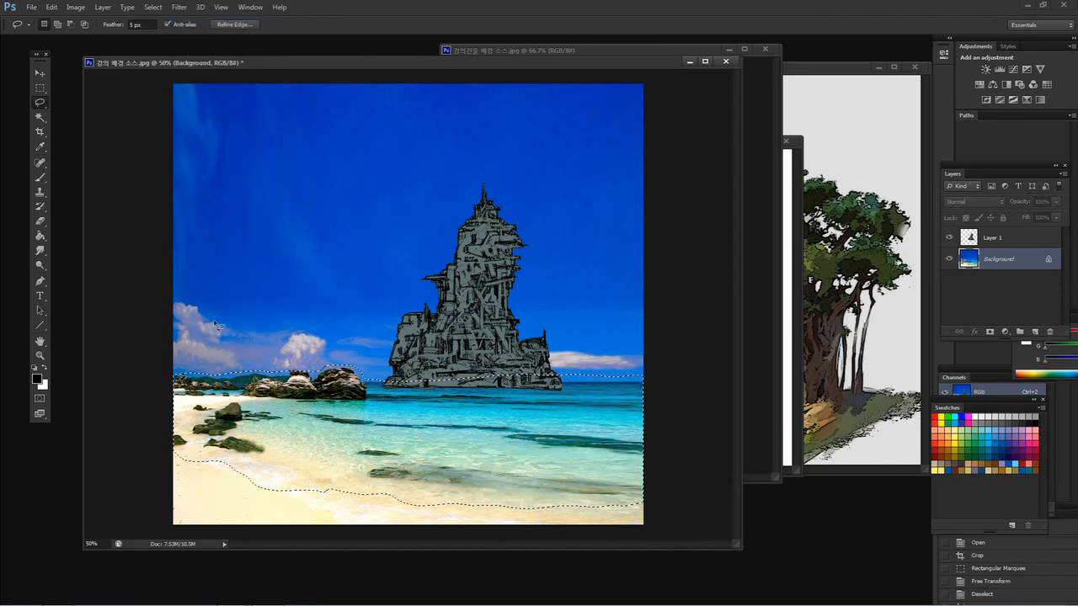
key("ctrl+d")
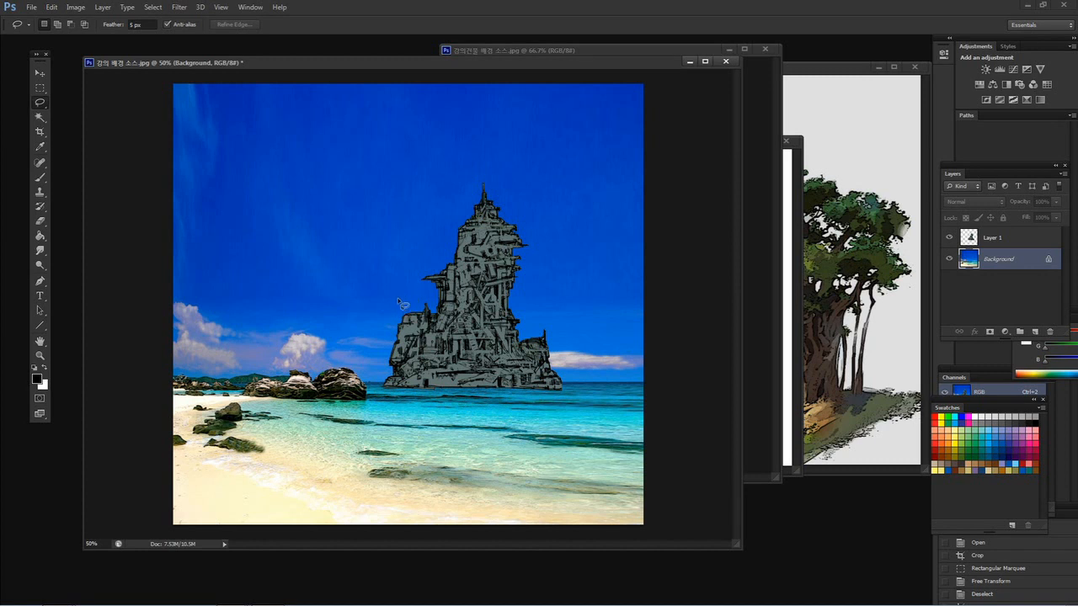
- Brighten the lit surfaces of the tower on Layer 1 with small Dodge strokes, using the Midtones range and 77% exposure
left_click(1015, 244)
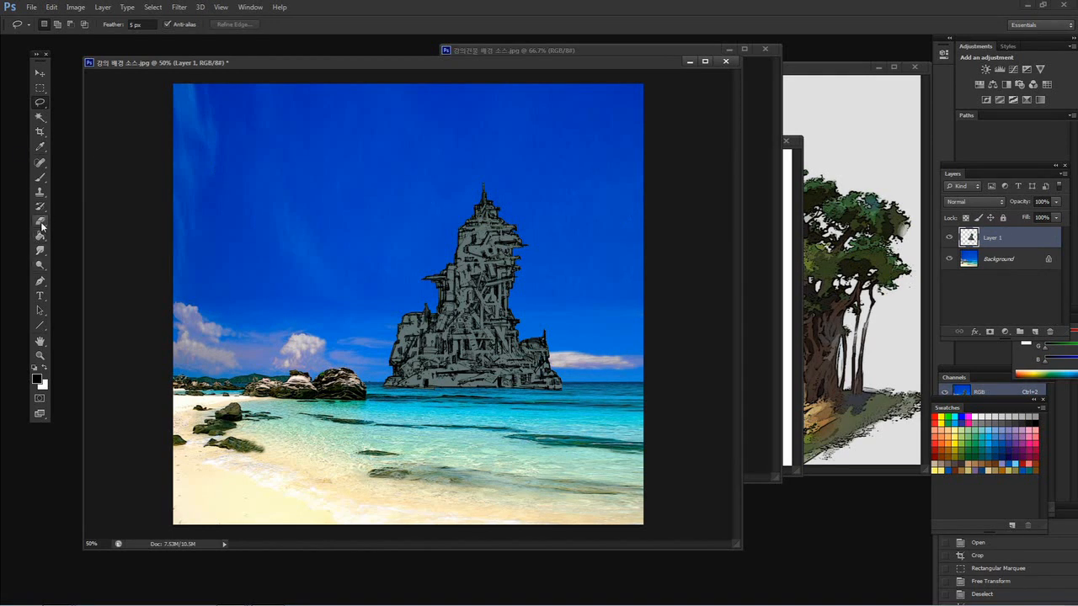
left_click(39, 254)
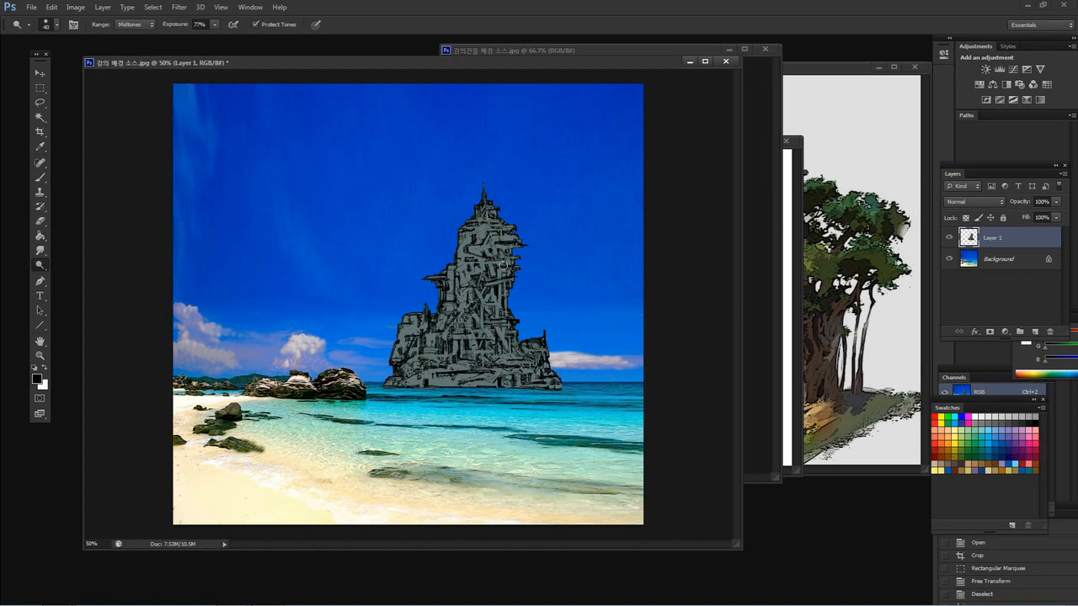
key("bracketright")
key("bracketleft")
mouse_move(488, 220)
left_mouse_down()
mouse_move(510, 220)
mouse_move(495, 218)
left_mouse_up()
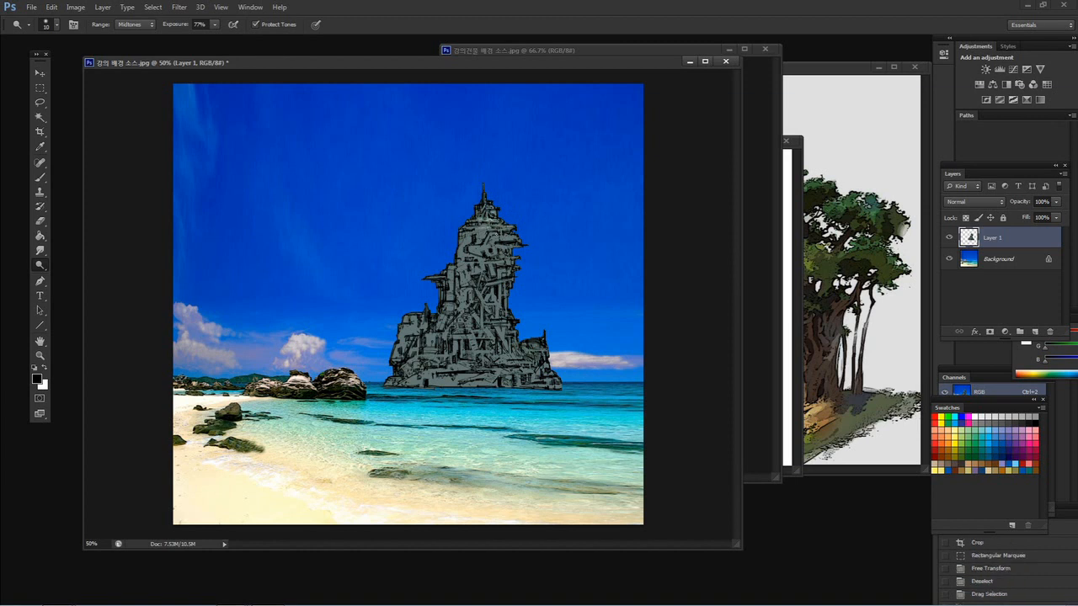
key("[")
mouse_move(488, 232)
left_mouse_down()
mouse_move(515, 240)
mouse_move(476, 248)
mouse_move(516, 261)
mouse_move(494, 267)
mouse_move(498, 276)
mouse_move(509, 269)
left_mouse_up()
key("[")
key("]")
key("]")
key("[")
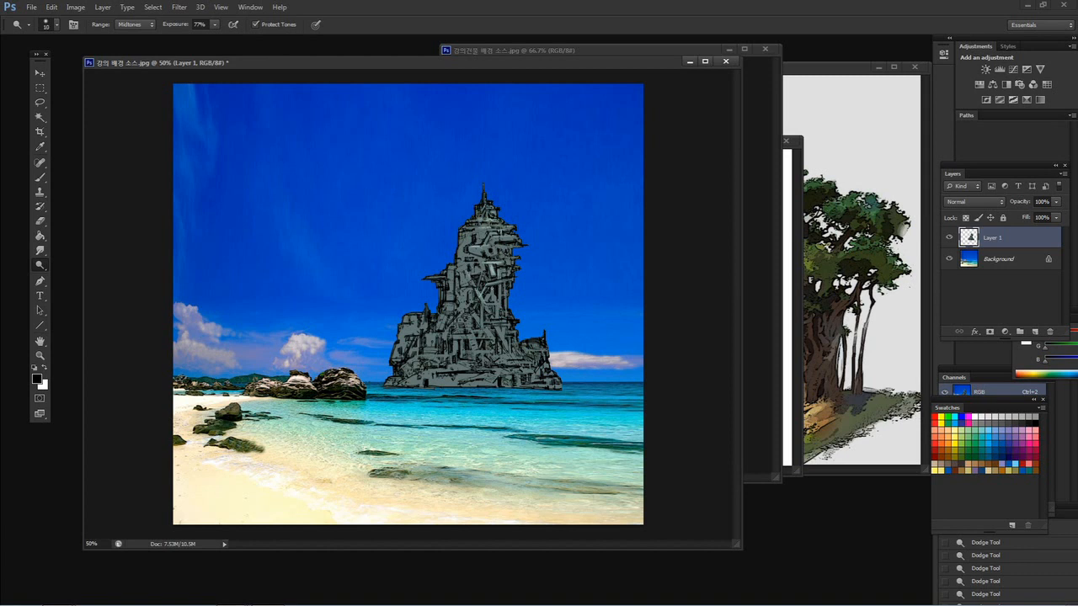
key("[")
key("]")
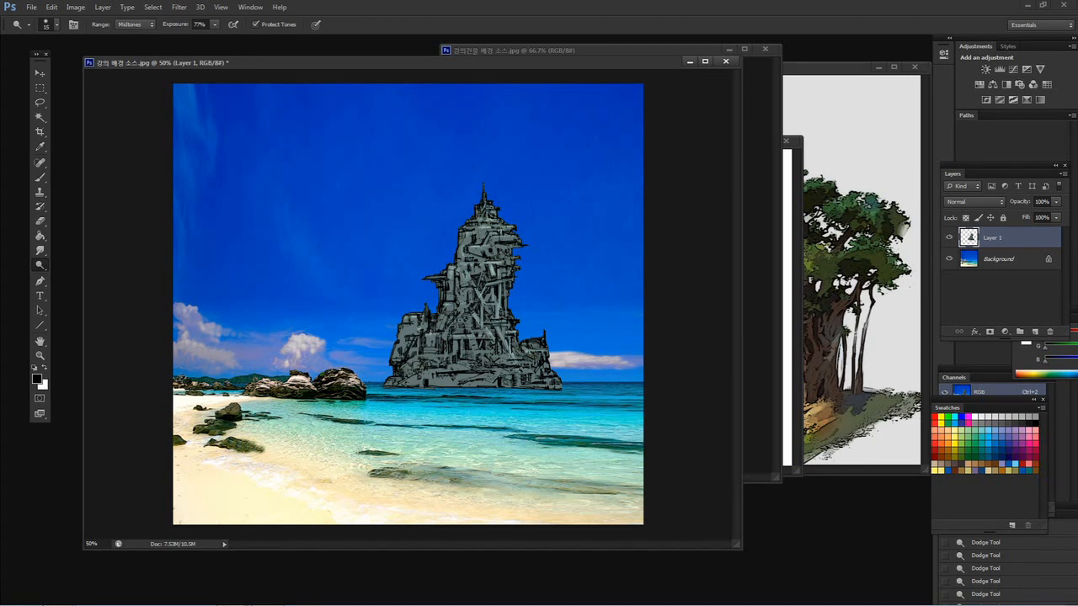
- Darken the shaded edges and base of the tower with Burn strokes of varying brush size, using the Midtones range and 50% exposure
right_click(40, 264)
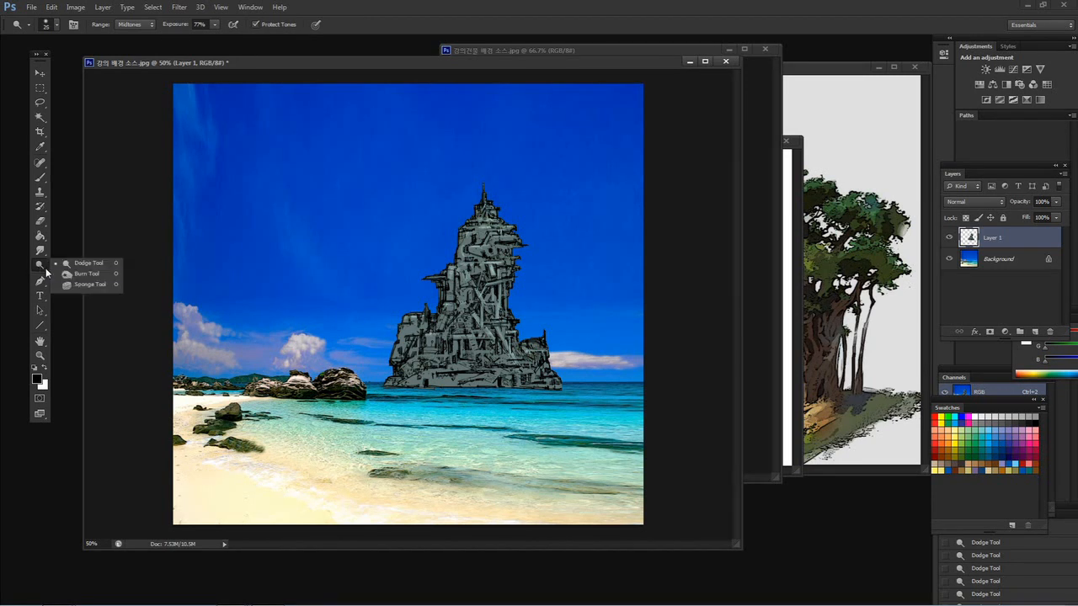
left_click(72, 273)
key("bracketleft")
key("bracketleft")
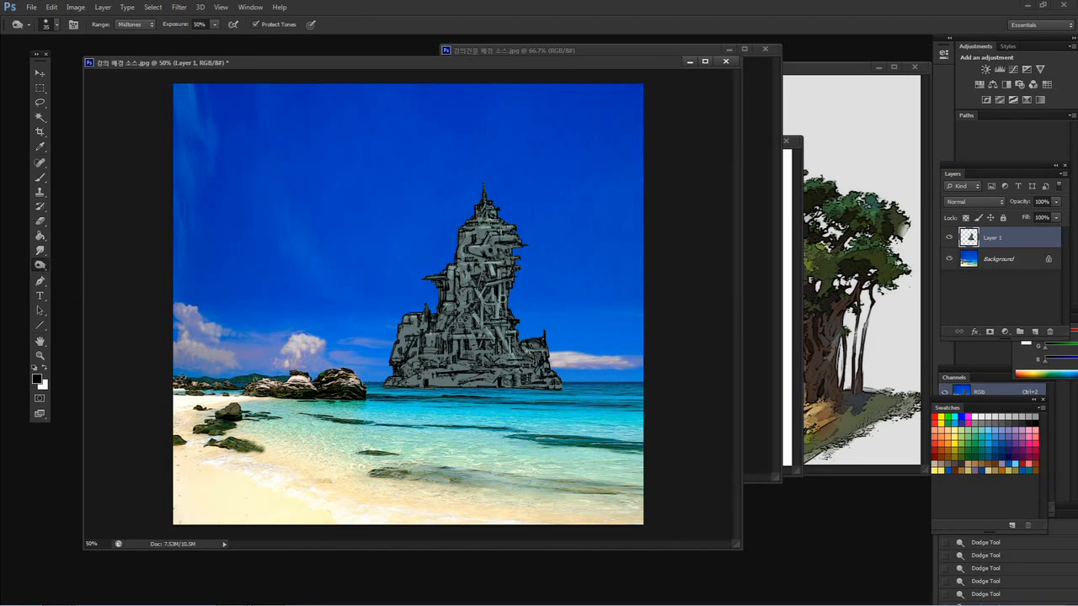
key("bracketright")
left_click_drag(510, 275, 509, 267)
key("bracketleft")
left_click(518, 324)
left_click(524, 306)
left_click_drag(508, 296, 511, 306)
left_click_drag(512, 311, 516, 323)
key("bracketright")
left_click(519, 341)
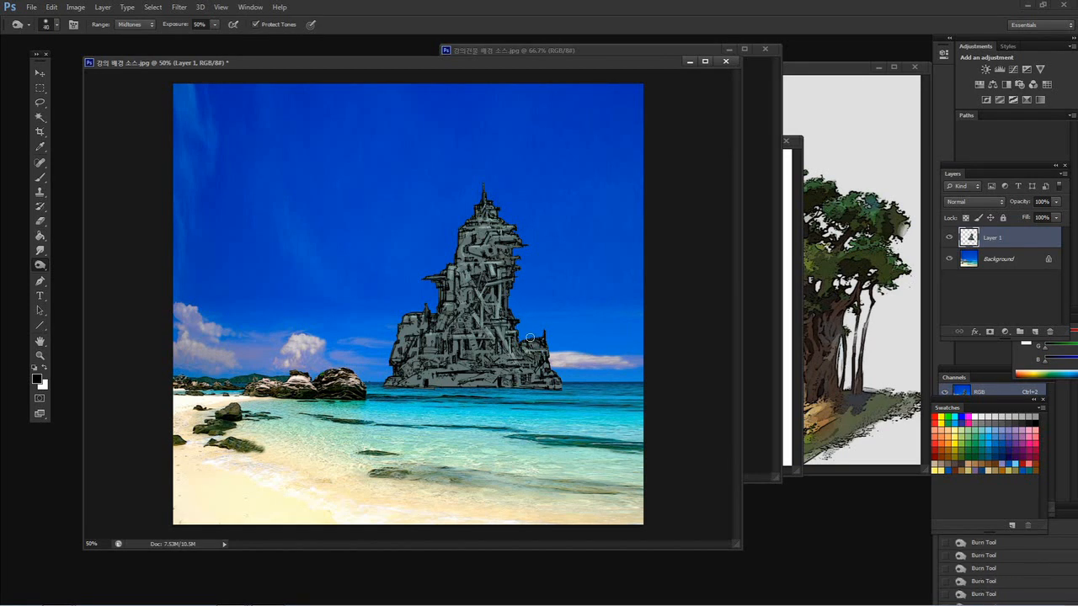
key("bracketleft")
key("bracketright")
key("bracketright")
left_click_drag(392, 352, 383, 379)
key("bracketright")
left_click_drag(493, 213, 514, 223)
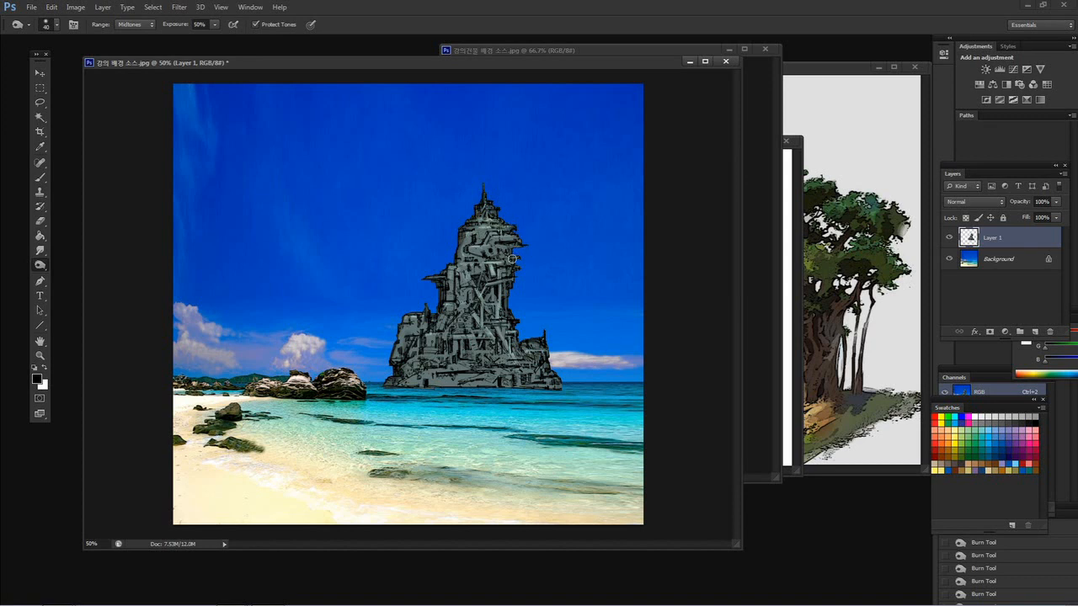
key("bracketleft")
key("bracketleft")
key("bracketright")
key("bracketright")
key("bracketleft")
key("bracketleft")
key("bracketright")
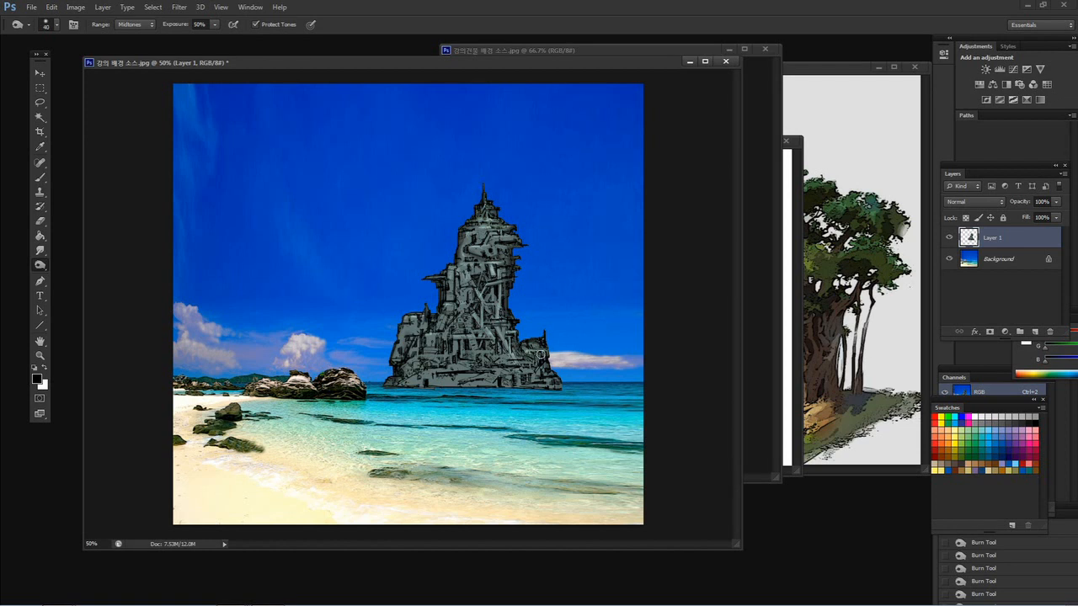
key("bracketleft")
key("bracketright")
key("bracketright")
key("bracketright")
key("bracketright")
key("bracketleft")
key("bracketleft")
key("bracketright")
key("bracketleft")
key("bracketleft")
key("bracketright")
key("bracketleft")
key("bracketleft")
key("bracketleft")
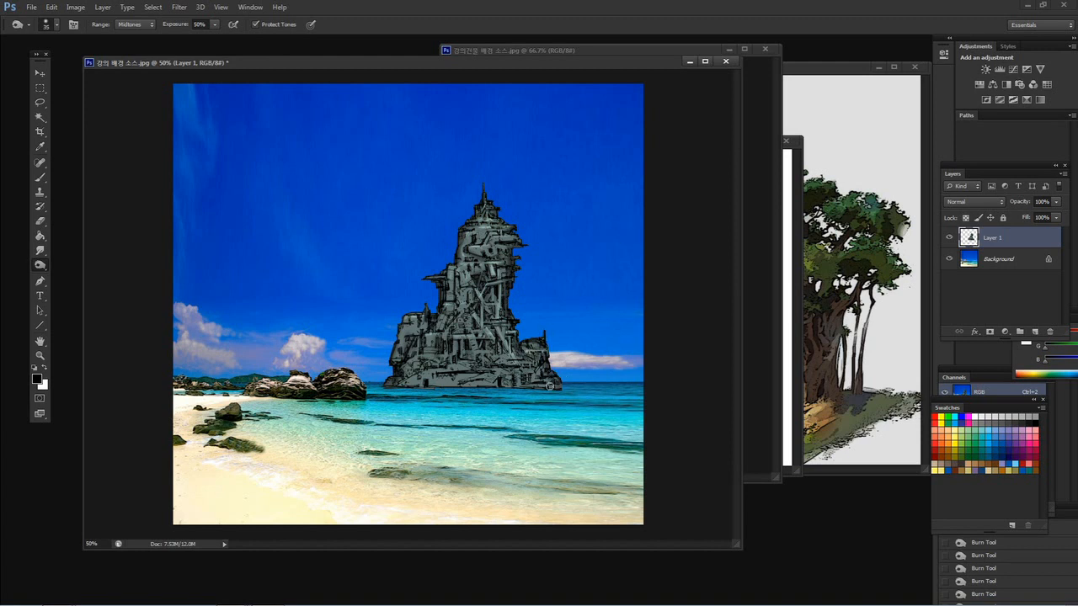
key("bracketright")
key("bracketright")
- Duplicate the tower beside the original and place the copied layer beneath Layer 1
left_click(40, 73)
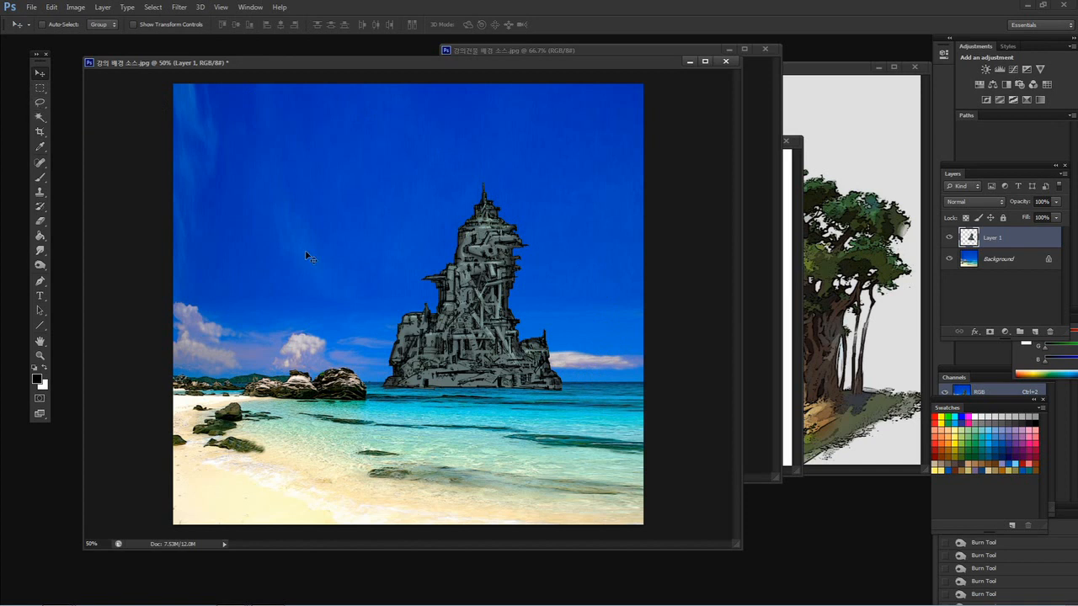
left_click_drag(476, 329, 554, 328, "alt")
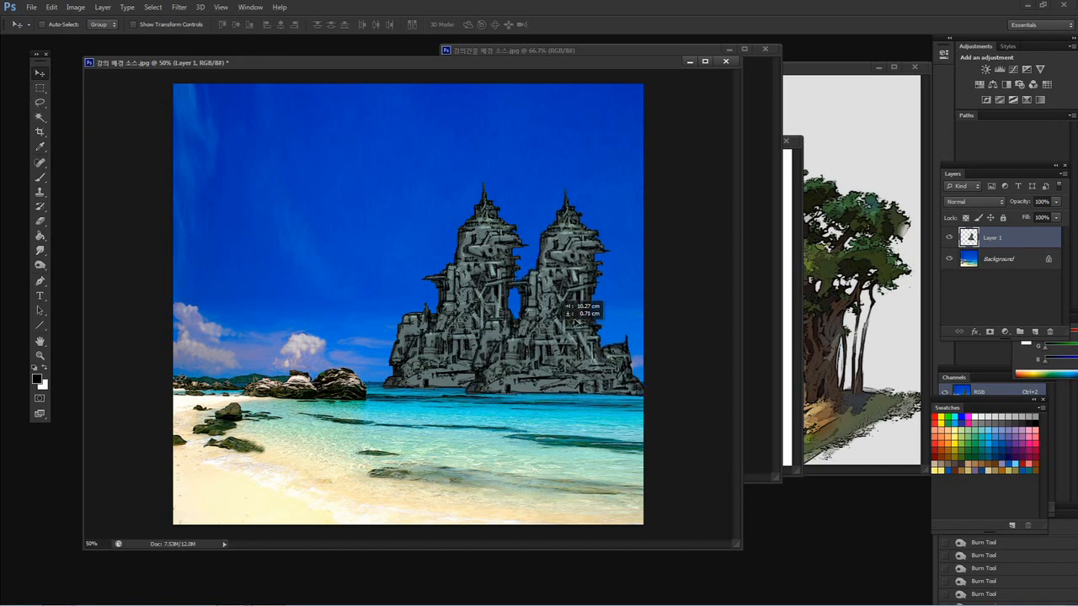
left_click_drag(1015, 241, 1017, 270)
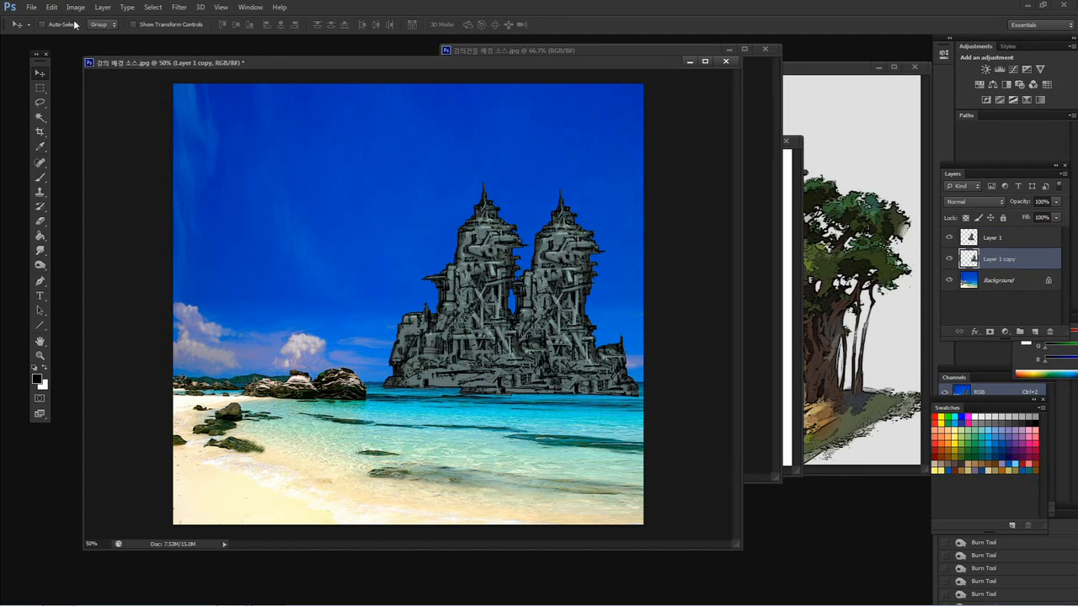
- Scale the tower copy down to about two-thirds of its size and move it behind the rocks near the beach
left_click(51, 7)
mouse_move(114, 227)
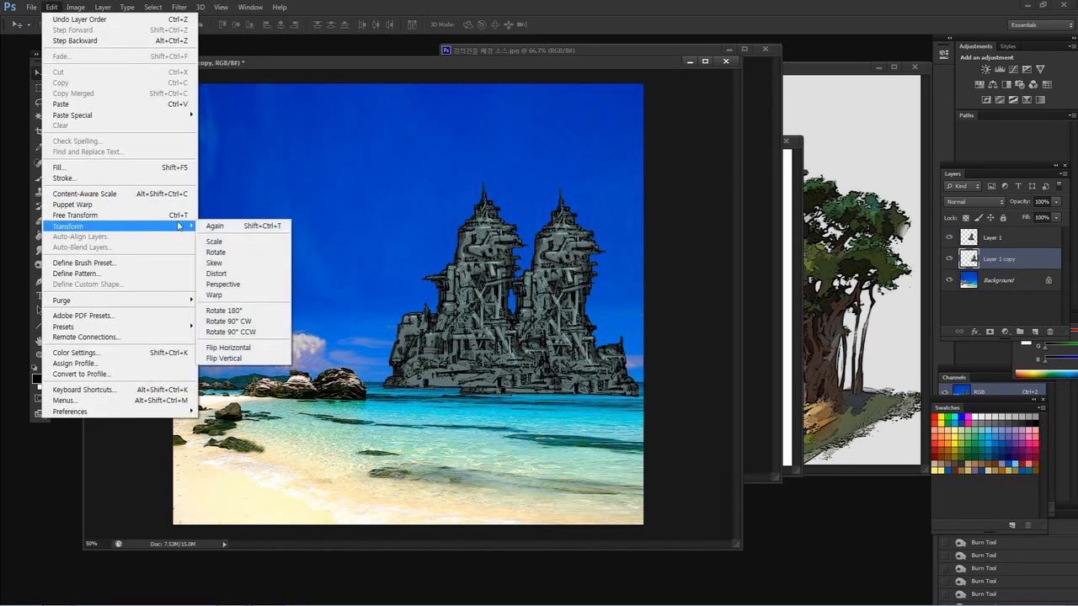
left_click(261, 240)
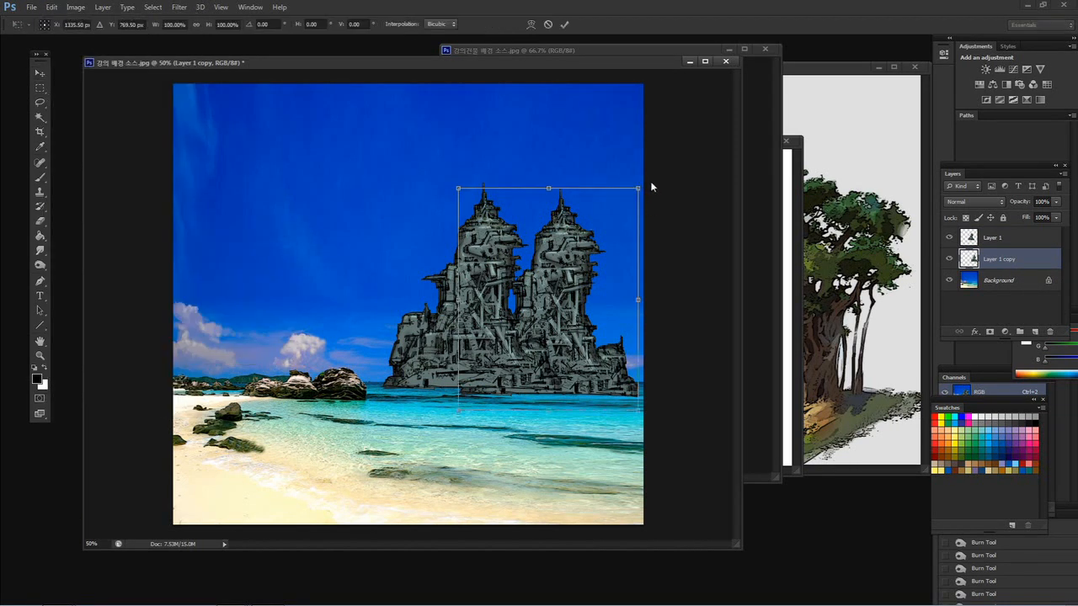
left_click_drag(637, 188, 579, 262)
key("Return")
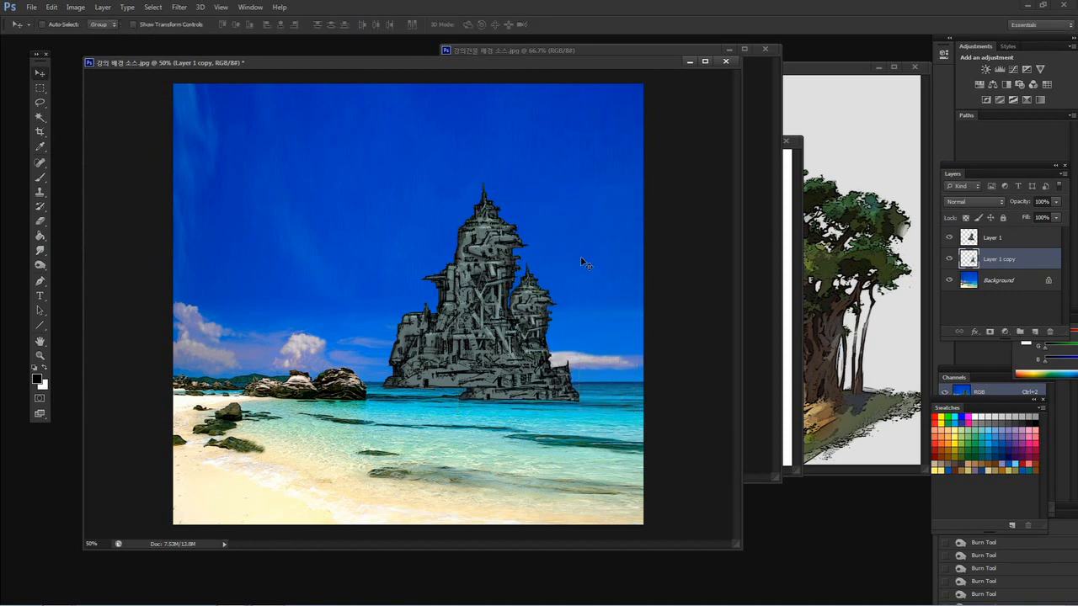
left_click_drag(573, 369, 307, 368)
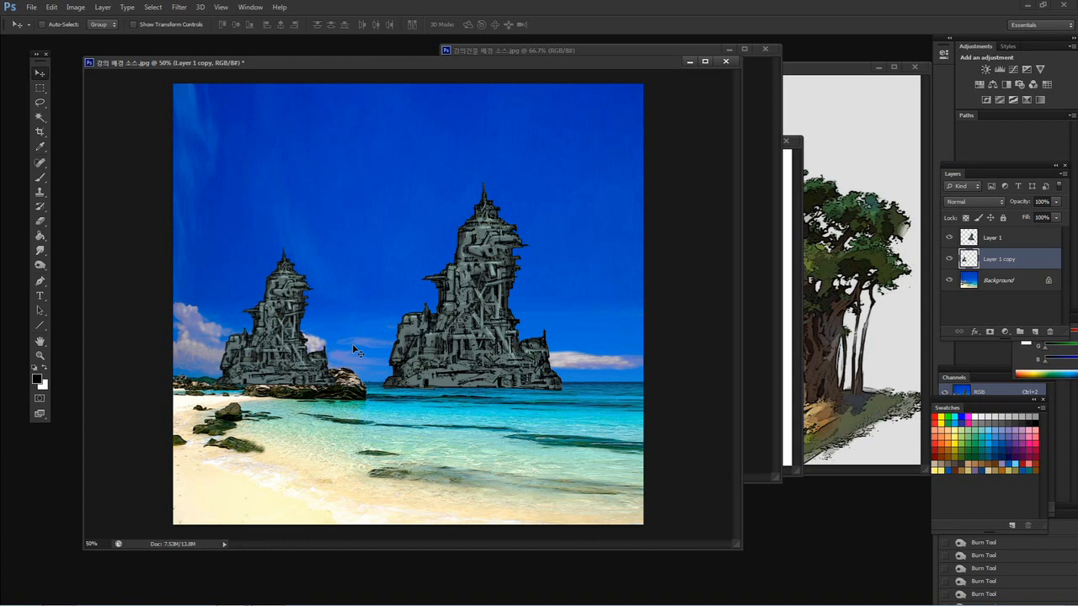
- Scale the tower copy narrower and shorter so that it looks like a more distant building
left_click(52, 7)
mouse_move(107, 226)
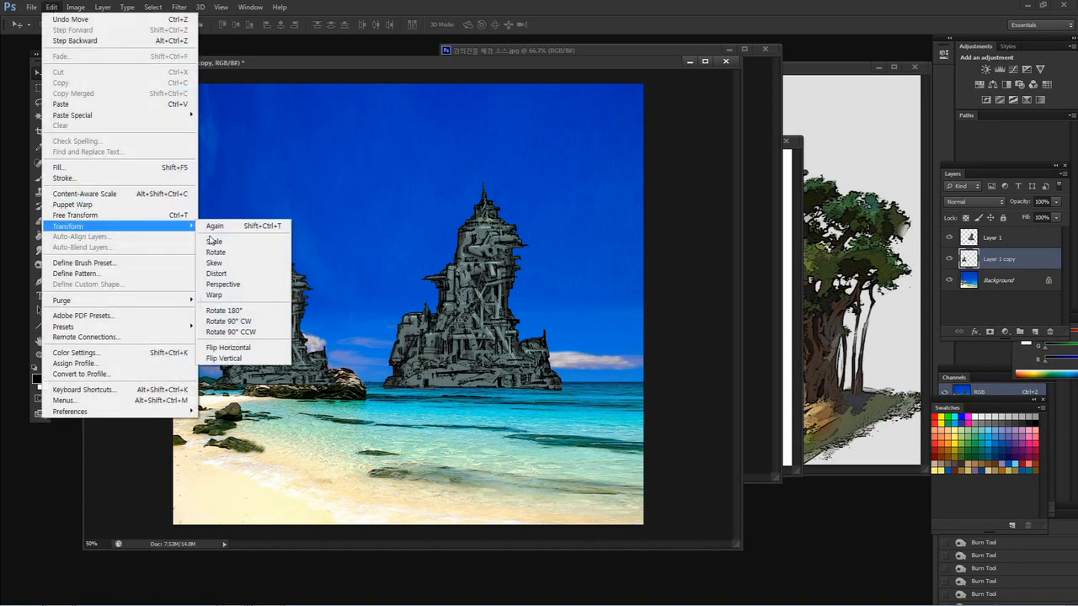
left_click(220, 236)
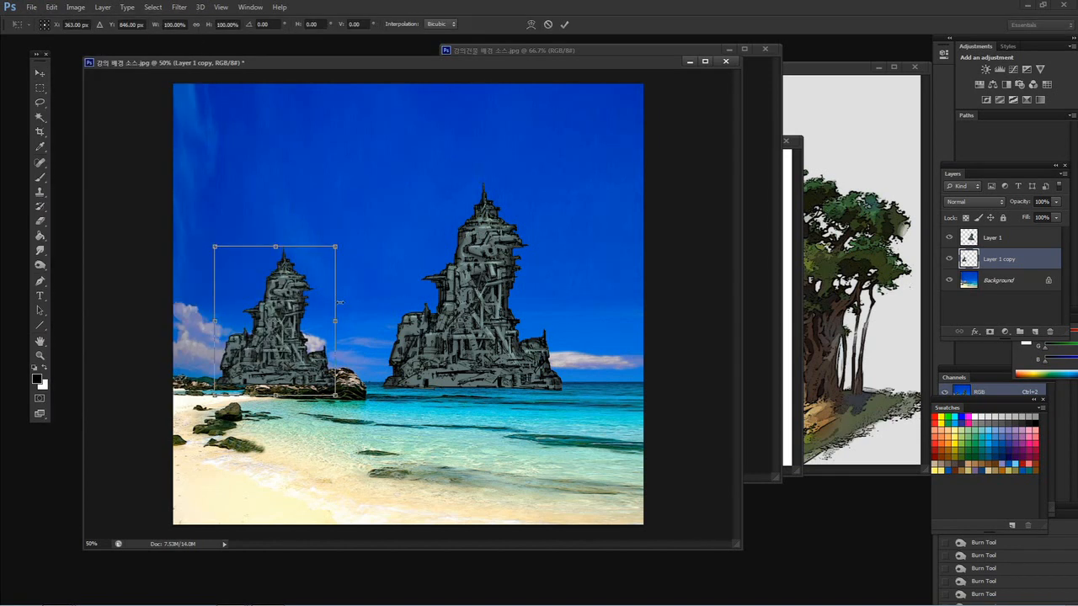
left_click_drag(335, 321, 306, 321)
left_click_drag(261, 248, 261, 271)
left_click_drag(305, 332, 299, 331)
key("Return")
- Flip the tower copy horizontally and reposition it closer to the large rock
left_click(52, 6)
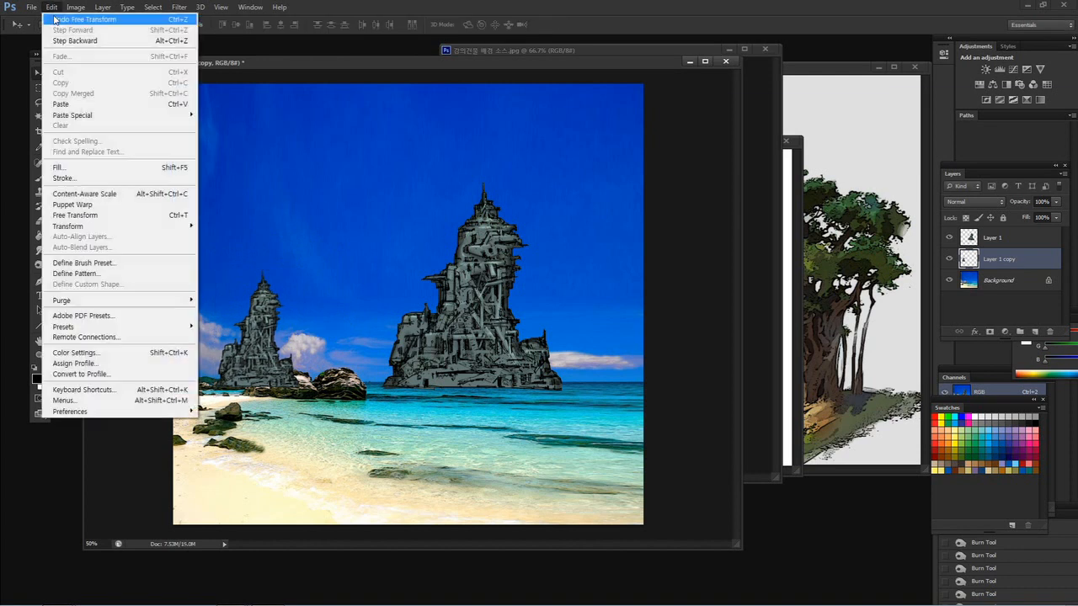
mouse_move(139, 228)
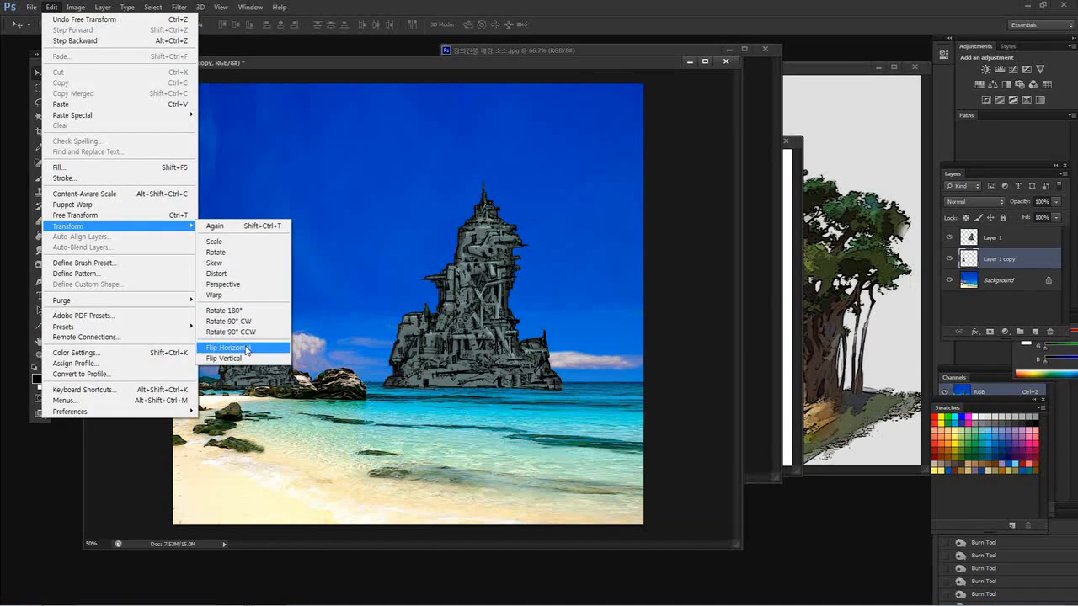
left_click(246, 348)
key("ctrl+plus")
left_click_drag(413, 329, 631, 272)
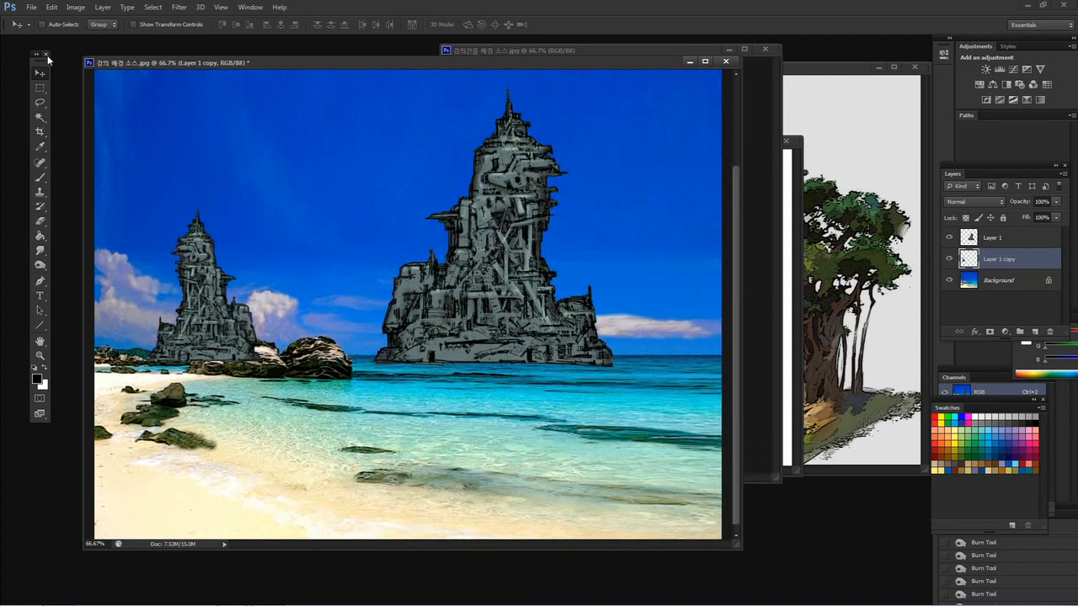
left_click_drag(229, 331, 260, 346)
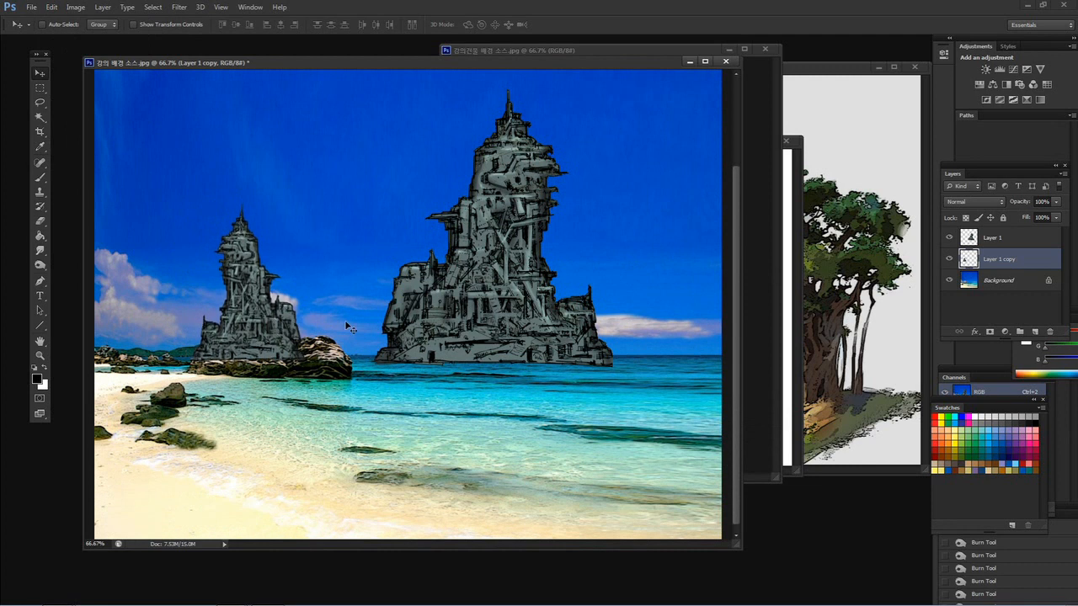
- Lower the tower copy's opacity to 65% and erase the part of it overlapping the large rock
left_click(1054, 204)
left_click_drag(1052, 215, 1038, 213)
left_click(39, 355)
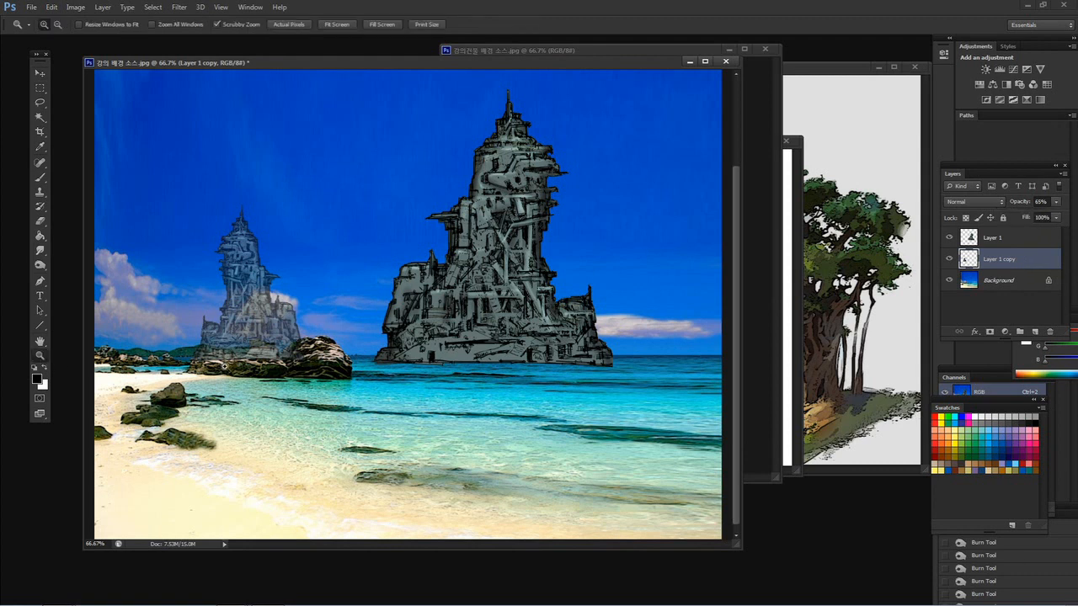
left_click(225, 368)
left_click(231, 371)
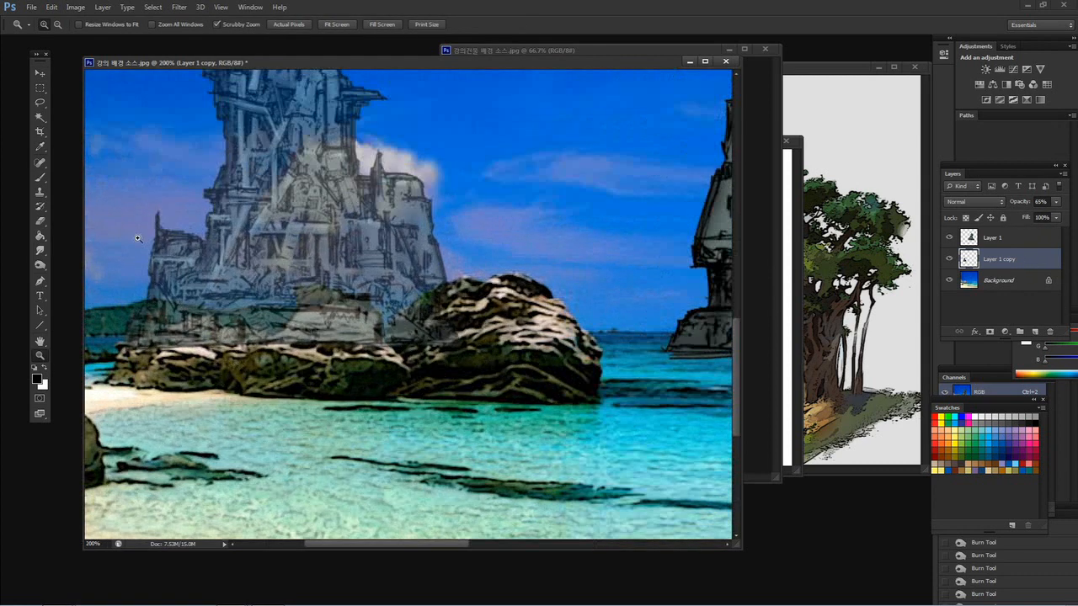
left_click(40, 222)
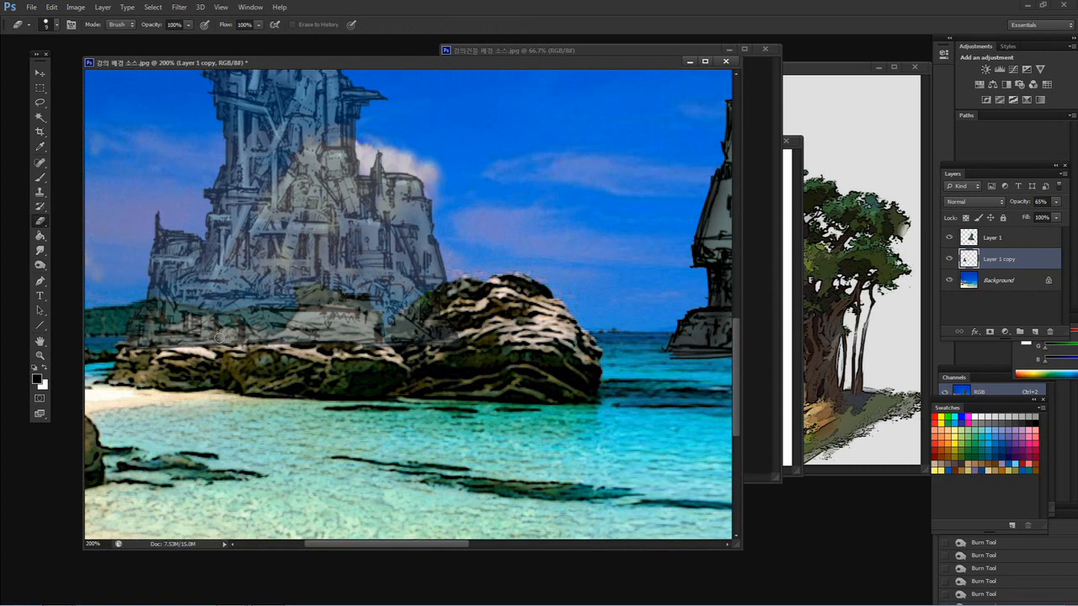
key("bracketleft")
left_click_drag(415, 304, 404, 339)
key("ctrl+z")
mouse_move(398, 321)
left_mouse_down()
mouse_move(453, 287)
mouse_move(422, 316)
mouse_move(418, 350)
mouse_move(433, 353)
mouse_move(463, 325)
mouse_move(461, 352)
mouse_move(474, 322)
mouse_move(406, 353)
mouse_move(415, 319)
left_mouse_up()
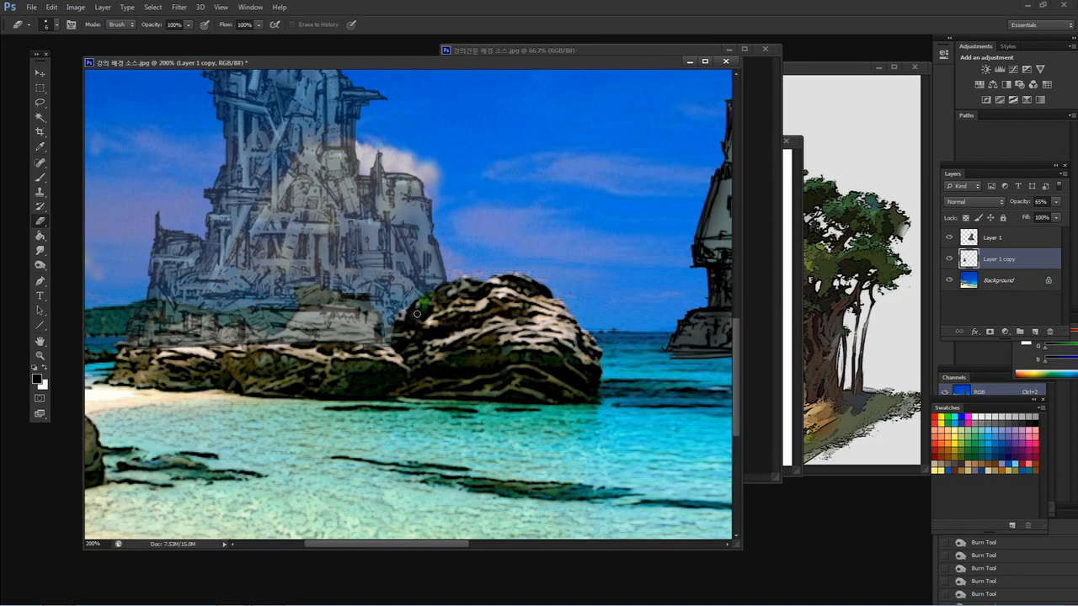
- Erase the base of the tower copy where it covers the middle rock
mouse_move(410, 362)
left_mouse_down()
mouse_move(374, 320)
mouse_move(383, 338)
mouse_move(372, 343)
left_mouse_up()
mouse_move(301, 294)
left_mouse_down()
mouse_move(329, 302)
mouse_move(315, 291)
mouse_move(316, 308)
mouse_move(364, 295)
mouse_move(342, 299)
mouse_move(362, 299)
mouse_move(340, 305)
mouse_move(360, 328)
left_mouse_up()
mouse_move(302, 311)
left_mouse_down()
mouse_move(269, 345)
mouse_move(305, 328)
mouse_move(285, 343)
mouse_move(317, 306)
mouse_move(311, 328)
mouse_move(335, 310)
mouse_move(332, 325)
mouse_move(377, 329)
left_mouse_up()
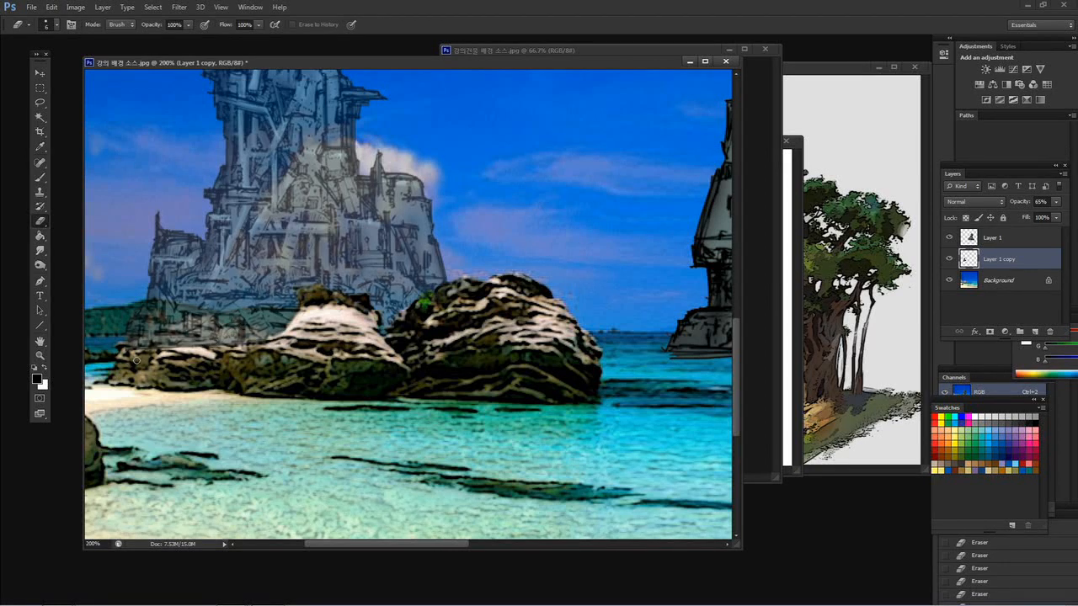
- Reduce the tower copy's opacity to 45% and erase its base over the low rock nearest the beach
left_click(1056, 202)
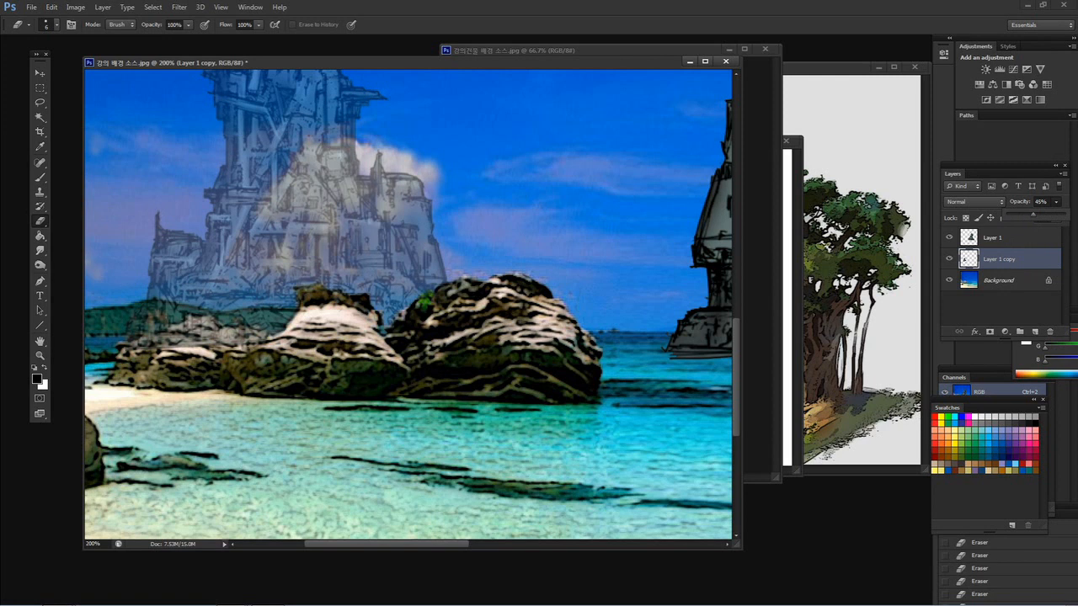
left_click(187, 320)
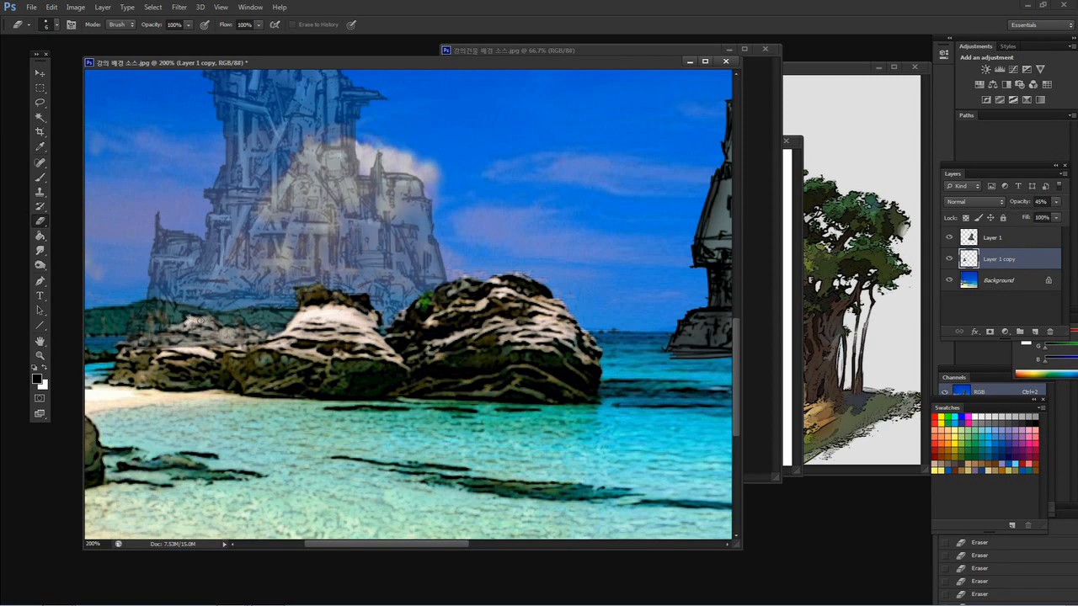
mouse_move(193, 320)
left_mouse_down()
mouse_move(248, 332)
mouse_move(253, 342)
mouse_move(225, 343)
mouse_move(240, 345)
left_mouse_up()
left_click_drag(187, 324, 152, 338)
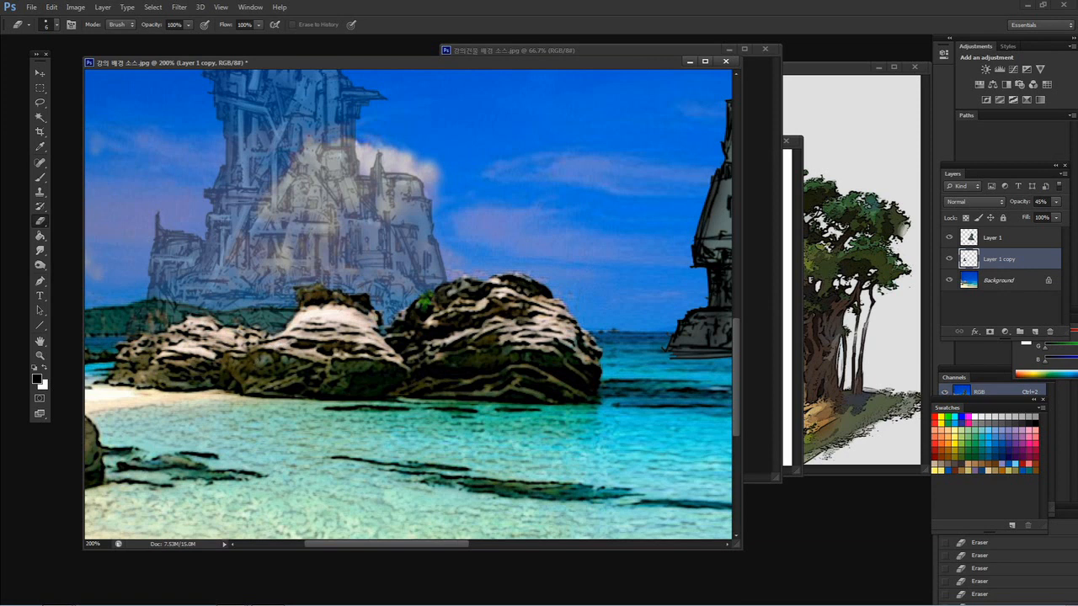
left_click_drag(225, 339, 129, 340)
- Restore the tower copy's layer opacity to 100%
left_click(1056, 203)
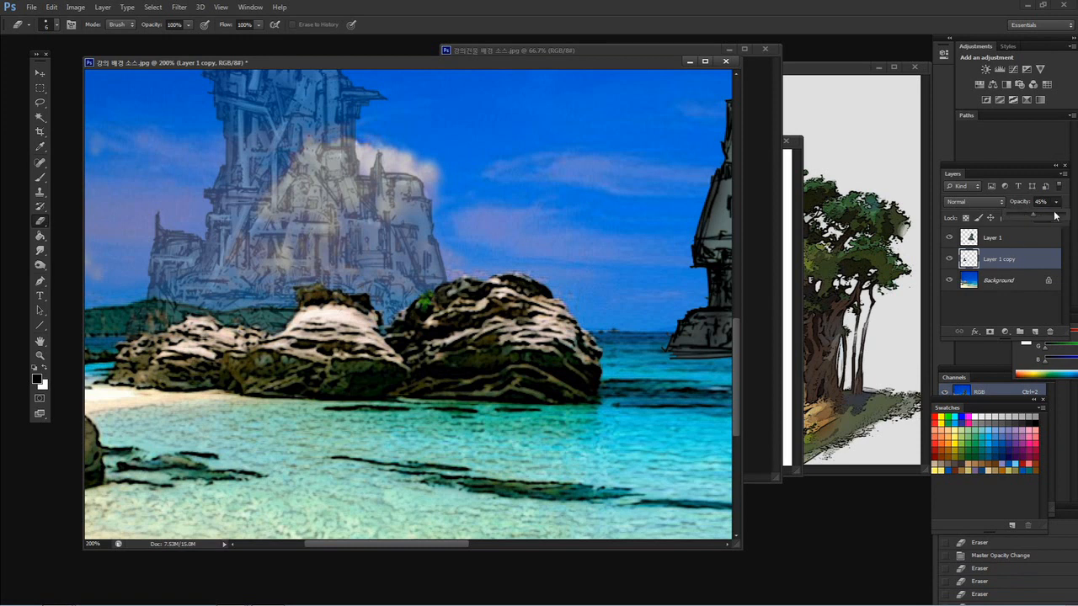
left_click_drag(1043, 217, 1050, 221)
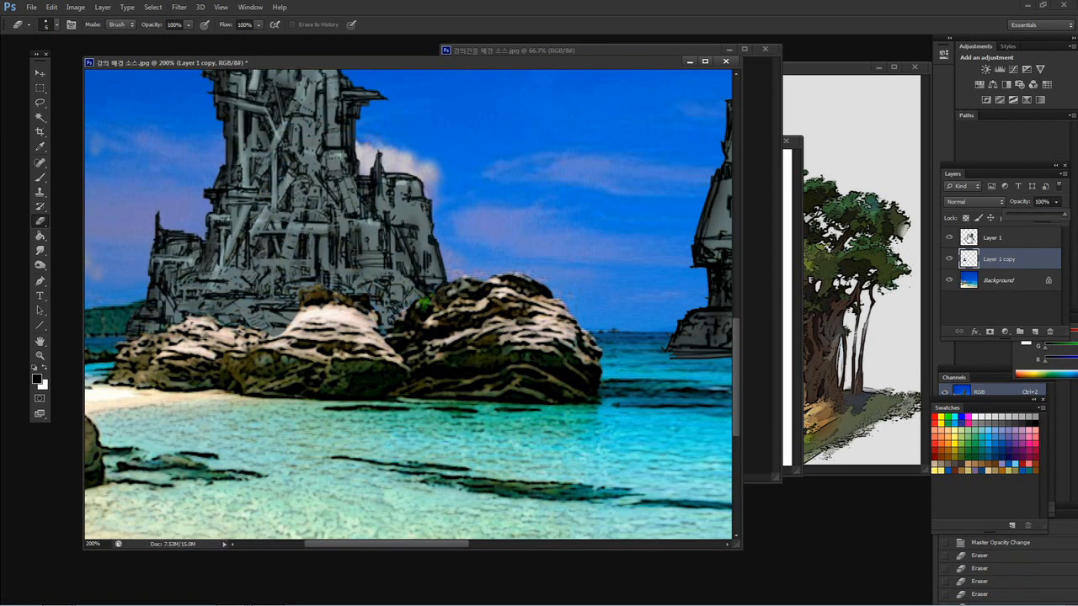
key("ctrl+minus")
key("ctrl+minus")
key("ctrl+minus")
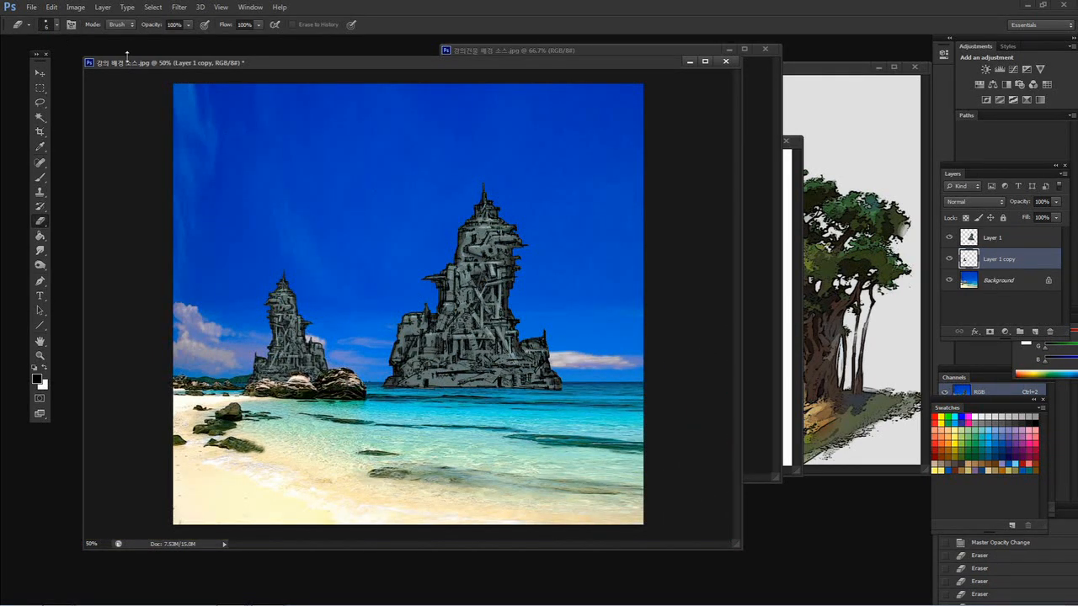
- Cool the tower copy's midtones with Color Balance: Cyan/Red -17, Yellow/Blue +21 and a slight shift toward magenta
left_click(75, 7)
mouse_move(100, 38)
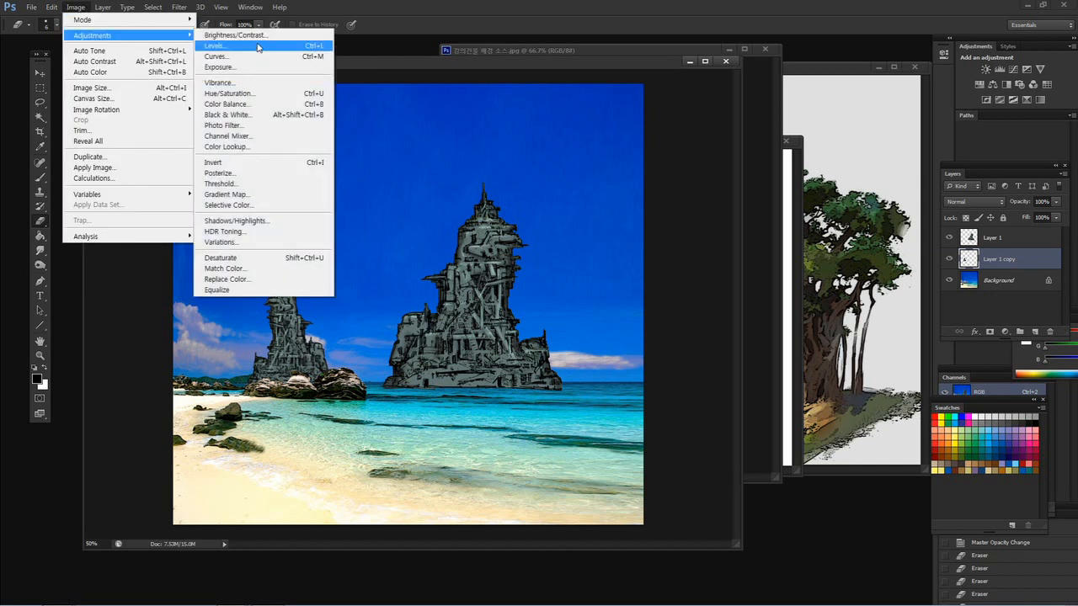
left_click(225, 103)
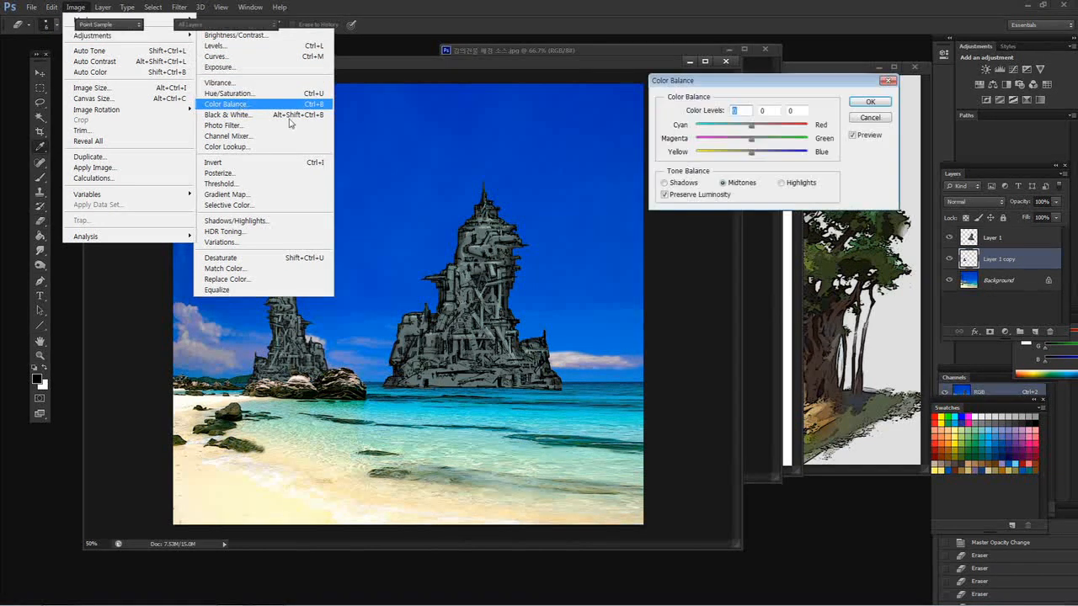
mouse_move(751, 153)
left_mouse_down()
mouse_move(804, 158)
mouse_move(766, 158)
mouse_move(736, 128)
mouse_move(760, 129)
mouse_move(740, 127)
mouse_move(763, 141)
mouse_move(747, 143)
left_mouse_up()
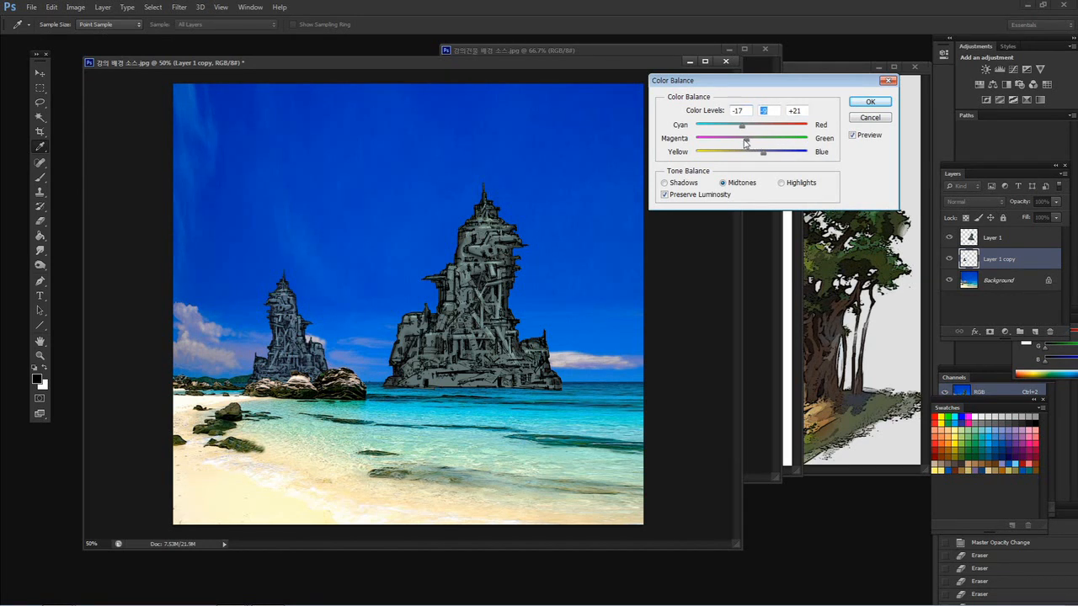
left_click(867, 103)
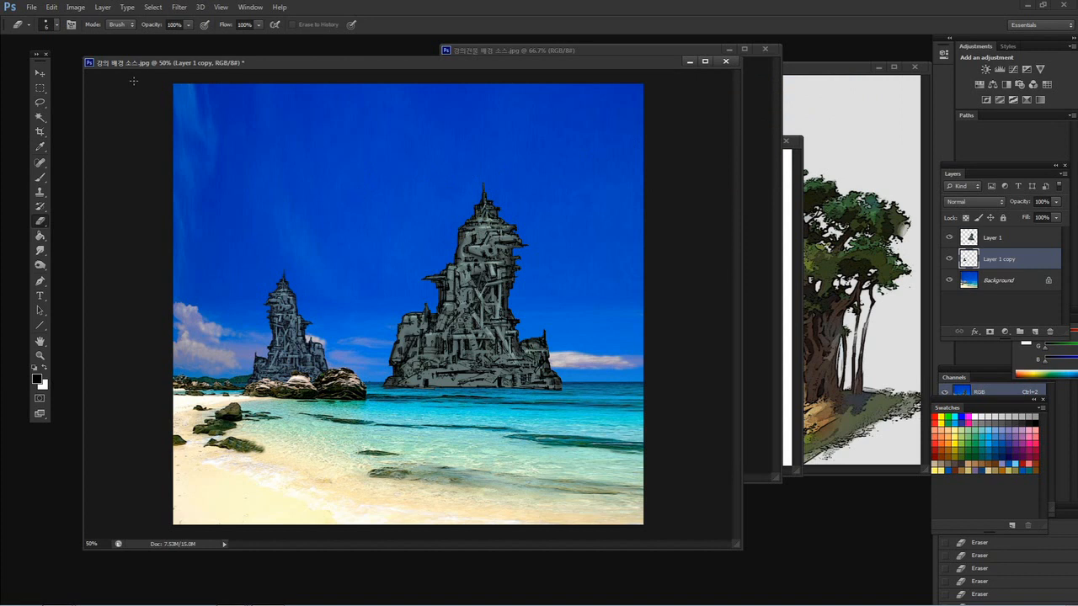
left_click(179, 7)
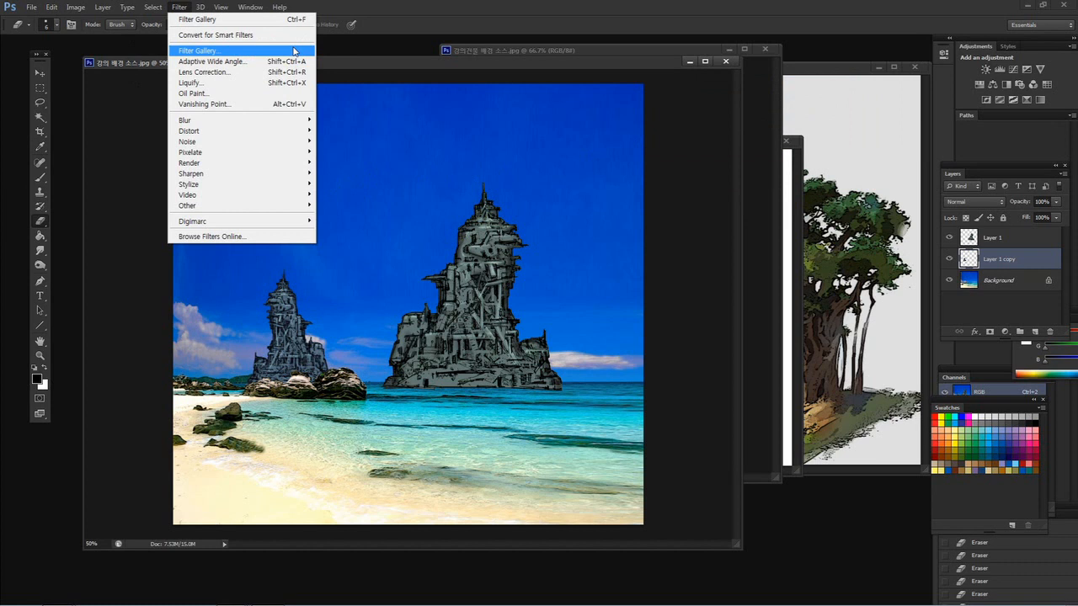
left_click(362, 61)
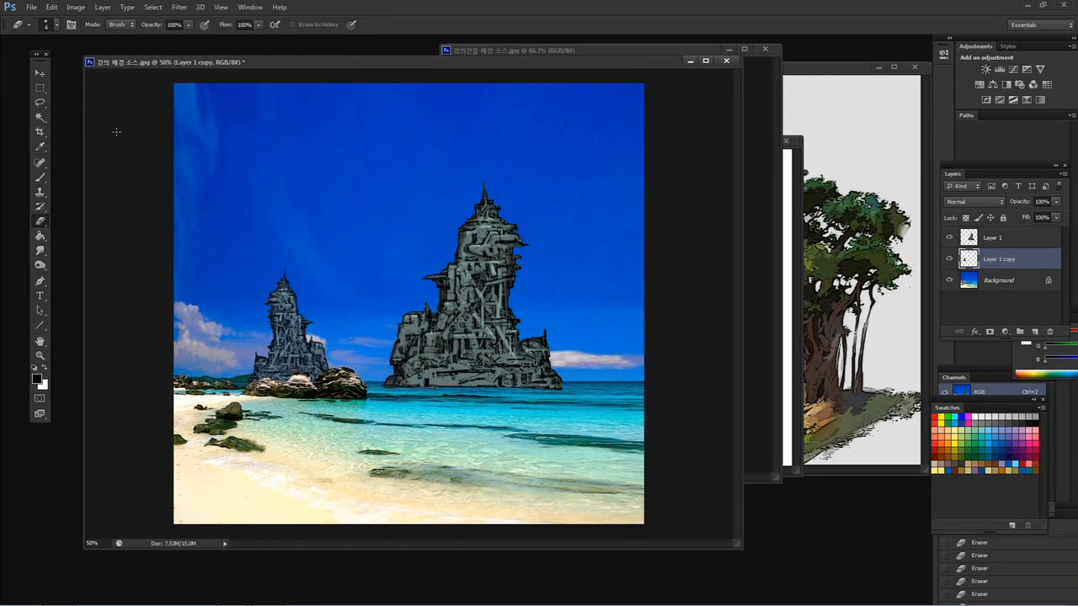
- Darken the tower copy with a Brightness/Contrast adjustment
left_click(76, 7)
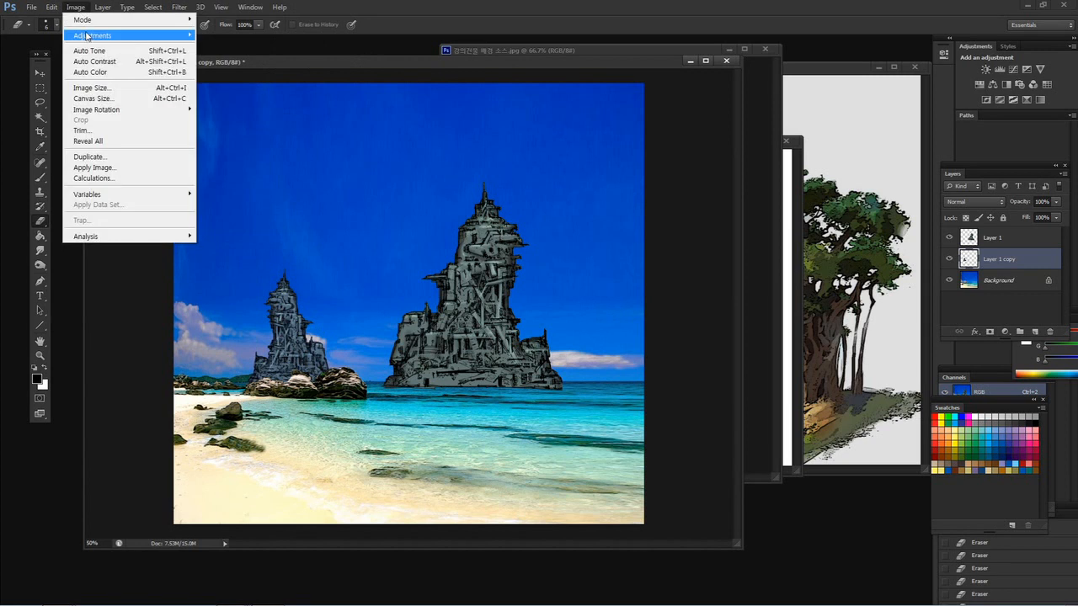
mouse_move(164, 38)
left_click(260, 34)
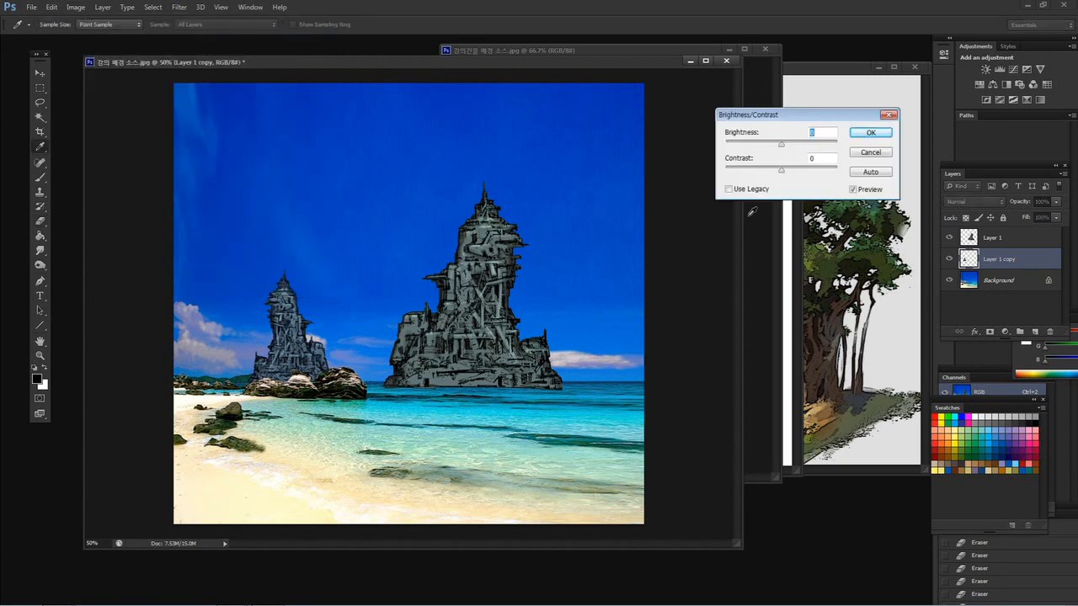
left_click_drag(784, 149, 740, 170)
left_click(869, 132)
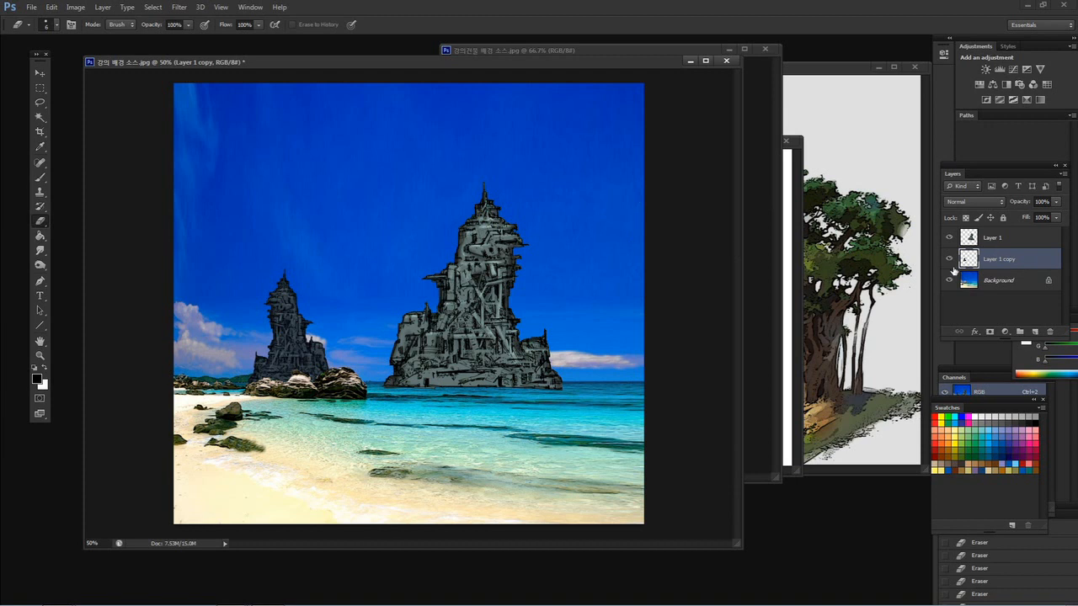
- Move the large tower on Layer 1 farther right along the horizon and slightly lower into the sea
left_click(1022, 239)
left_click(39, 73)
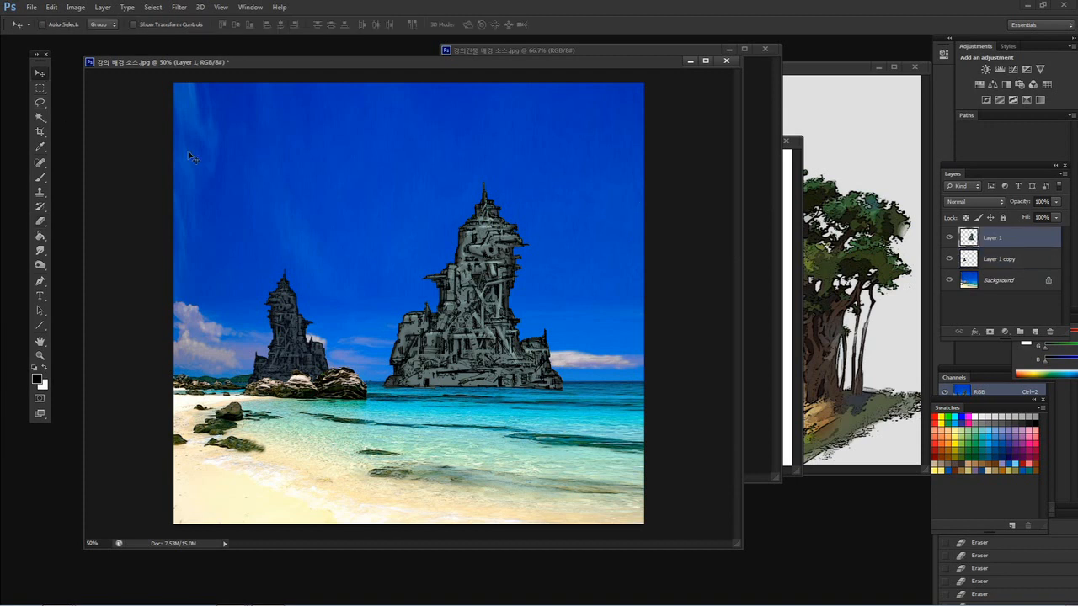
left_click_drag(514, 341, 528, 344)
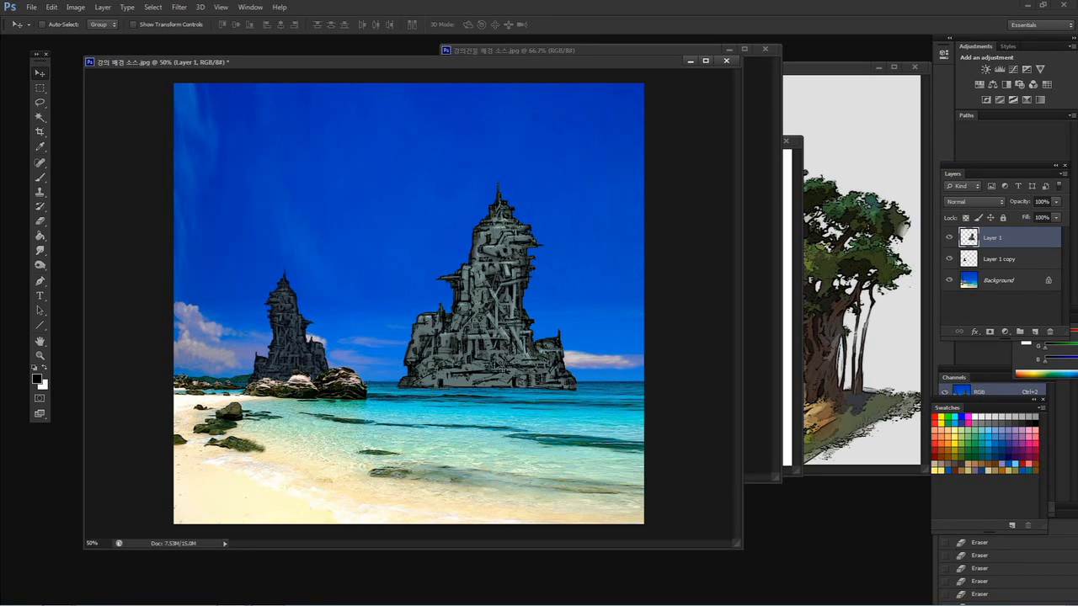
left_click_drag(503, 367, 514, 371)
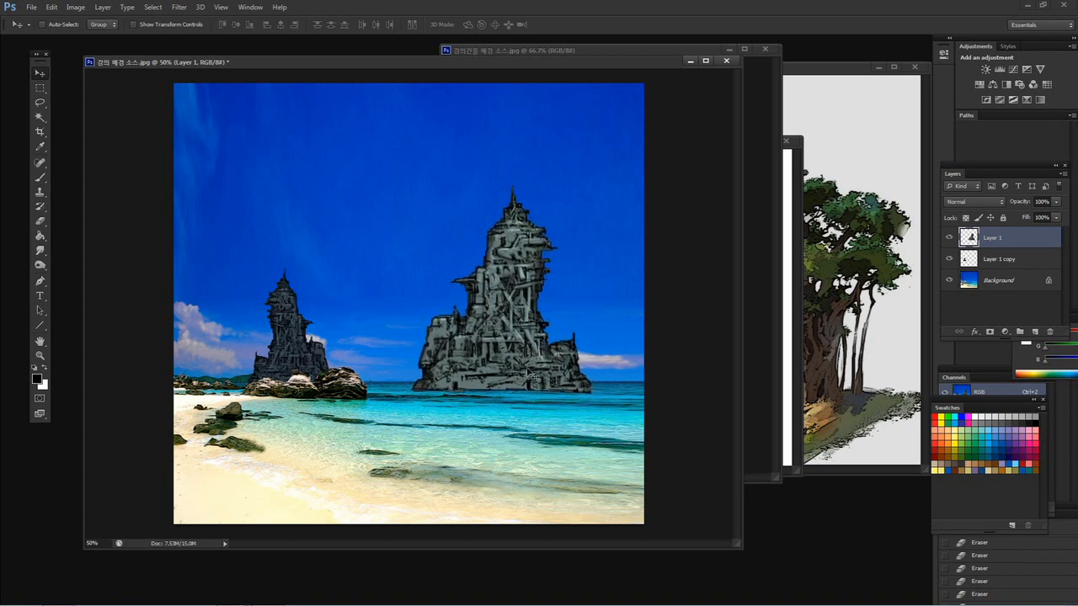
- Copy a thin strip of Background sea at the large tower's base to a new layer and place it above Layer 1
left_click(1002, 284)
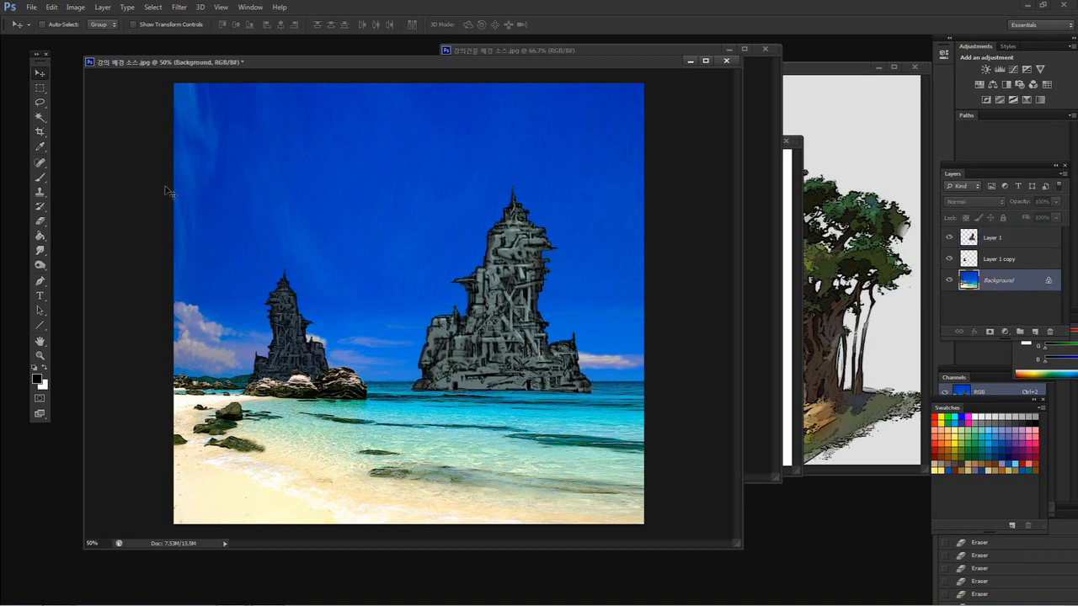
key("ctrl+plus")
left_click(39, 87)
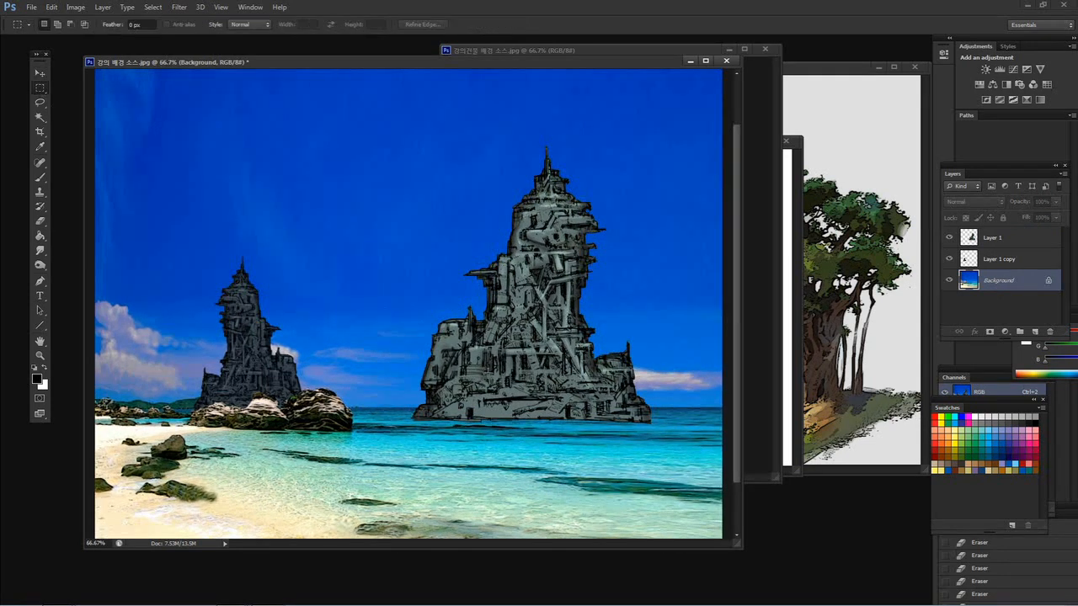
left_click_drag(402, 413, 671, 424)
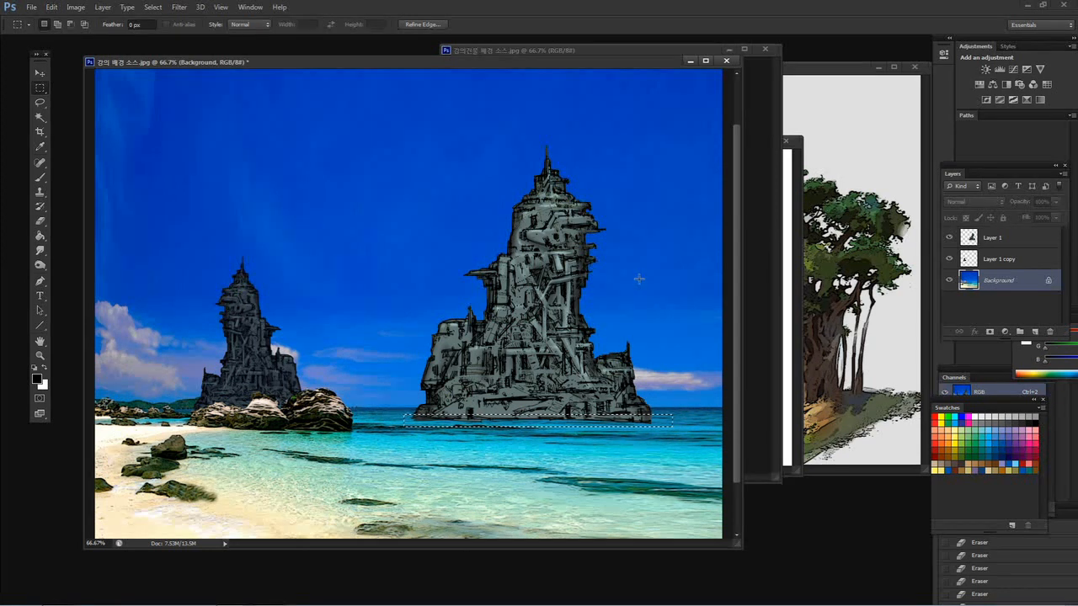
key("ctrl+j")
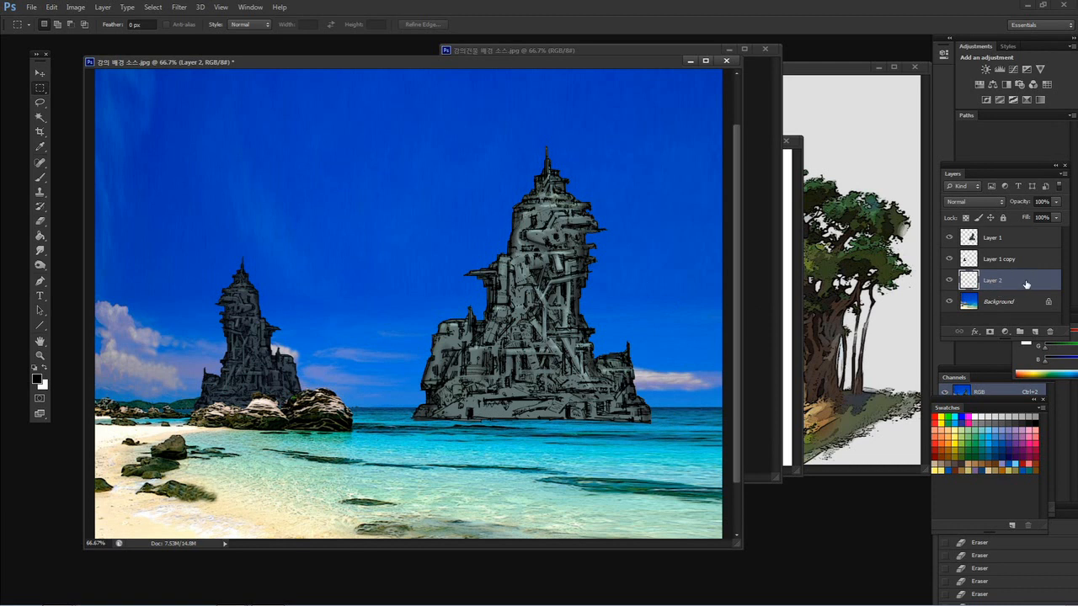
left_click_drag(1027, 285, 1016, 235)
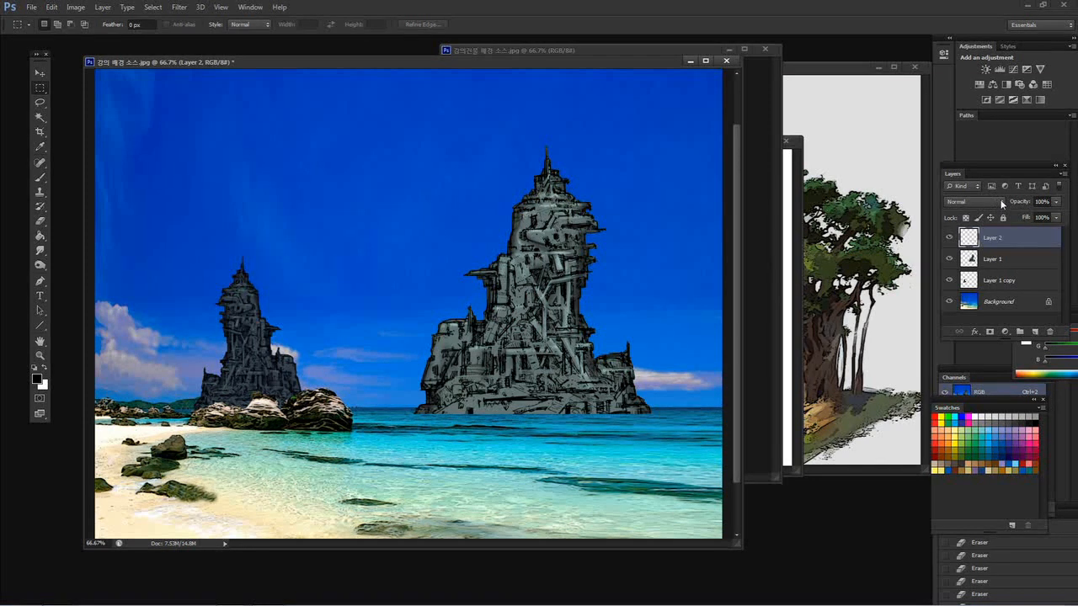
- Set the sea strip layer's opacity to 56% so that the tower's base blends into the water
left_click(1056, 203)
left_click_drag(1055, 217, 1024, 221)
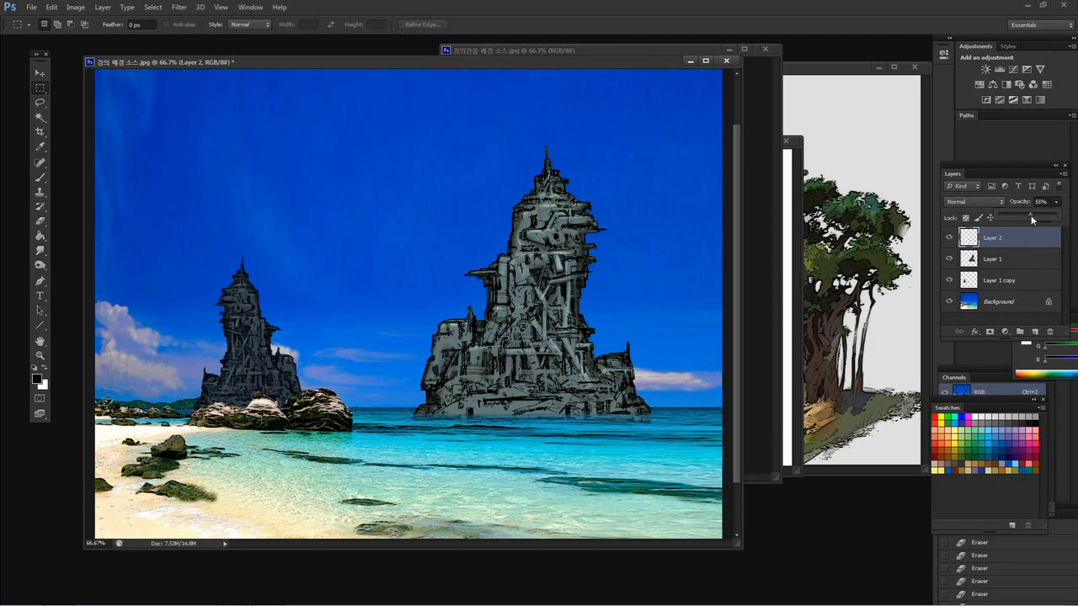
left_click_drag(1030, 215, 1025, 220)
left_click(42, 103)
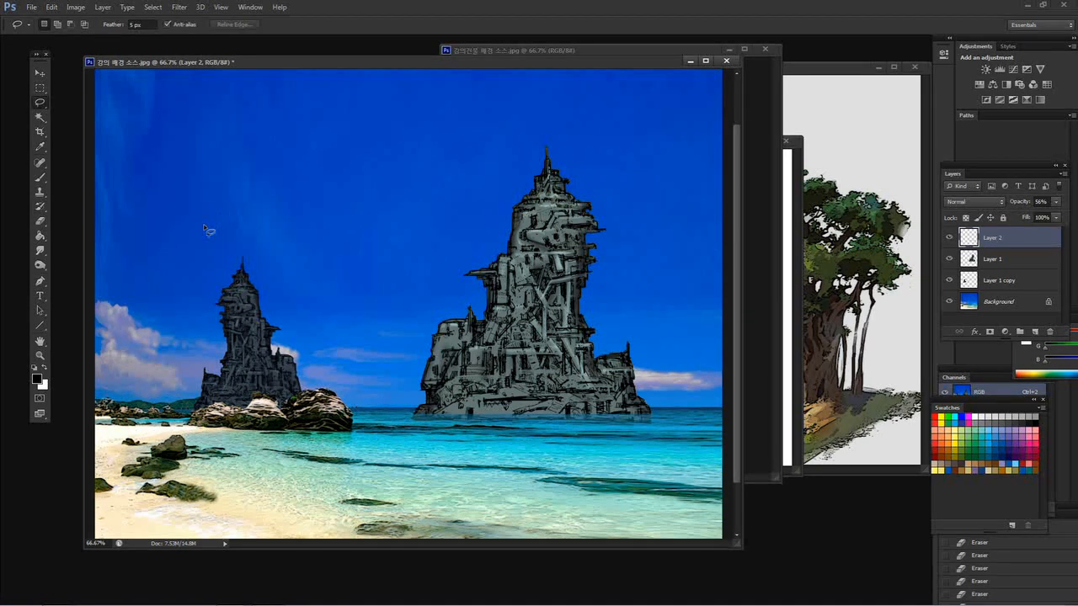
key("ctrl+minus")
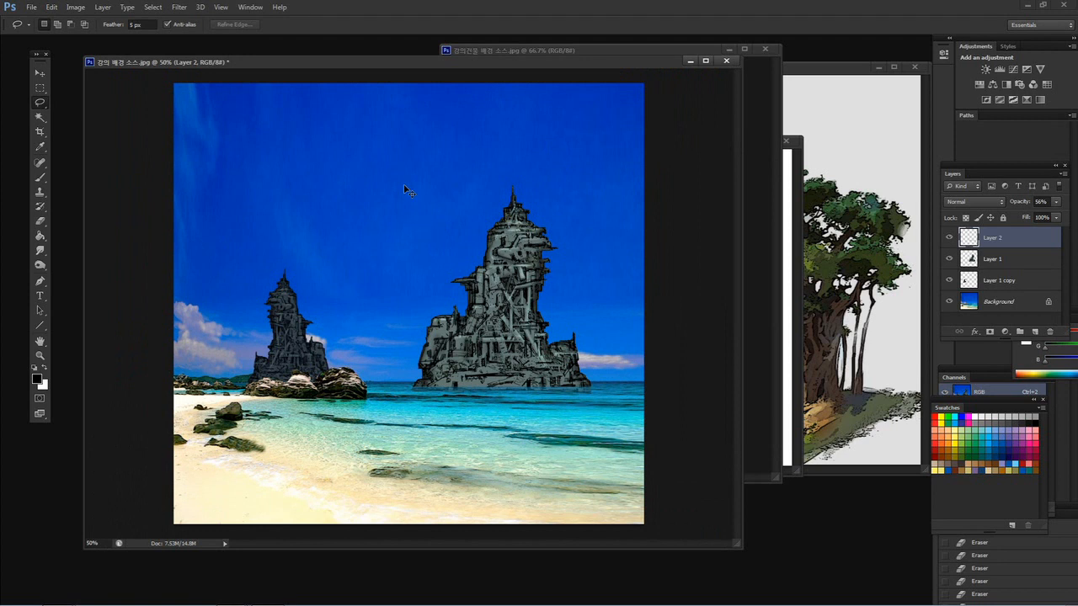
key("ctrl+minus")
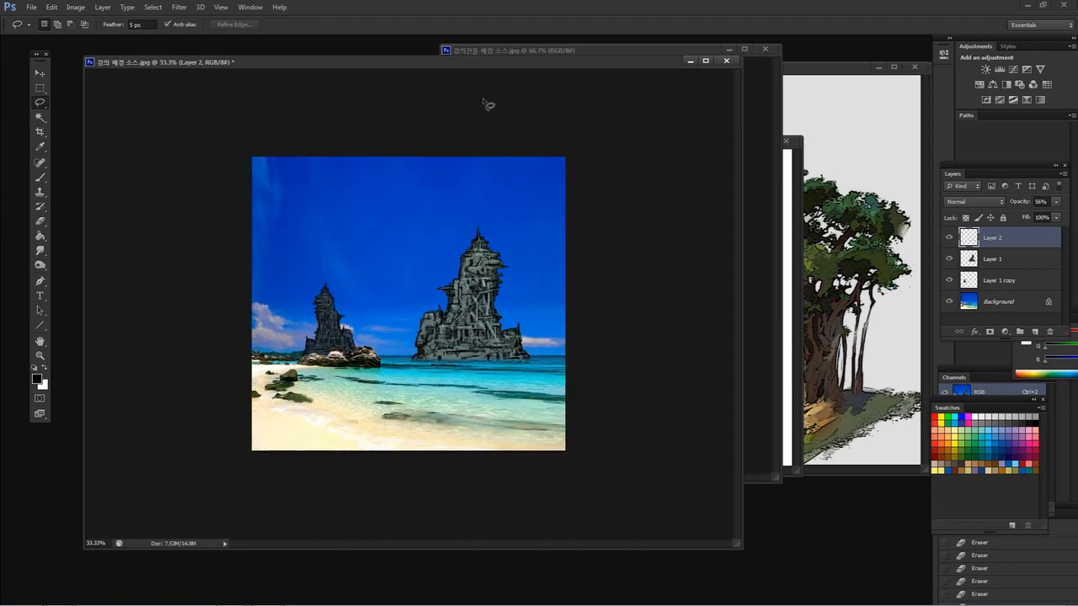
key("ctrl+plus")
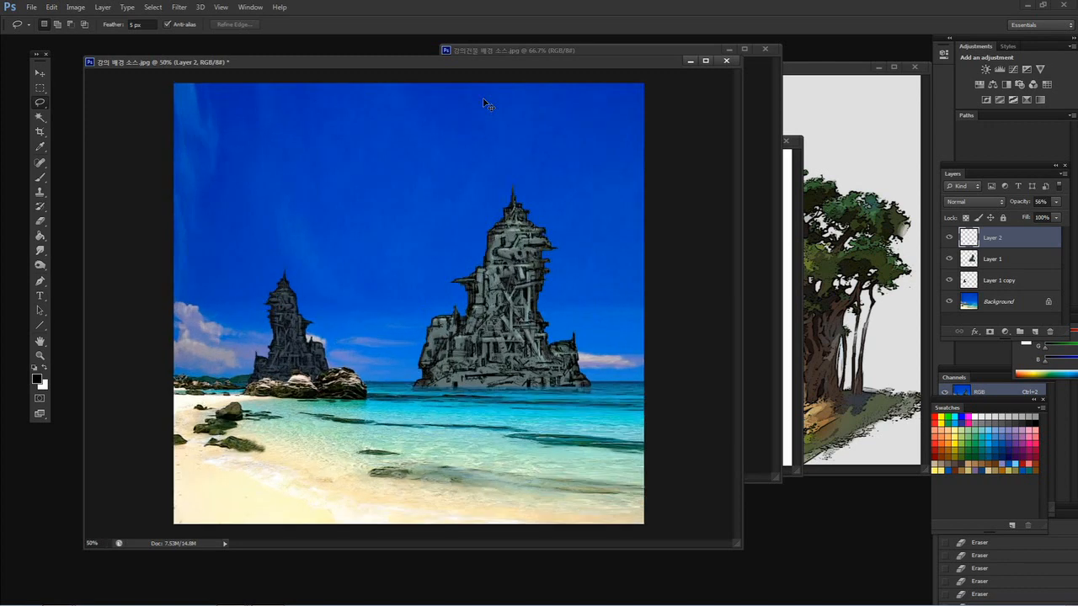
key("ctrl+plus")
key("ctrl+minus")
- Duplicate the small tower on Layer 1 copy and place the duplicate on the horizon just right of the large tower
left_click(1020, 303)
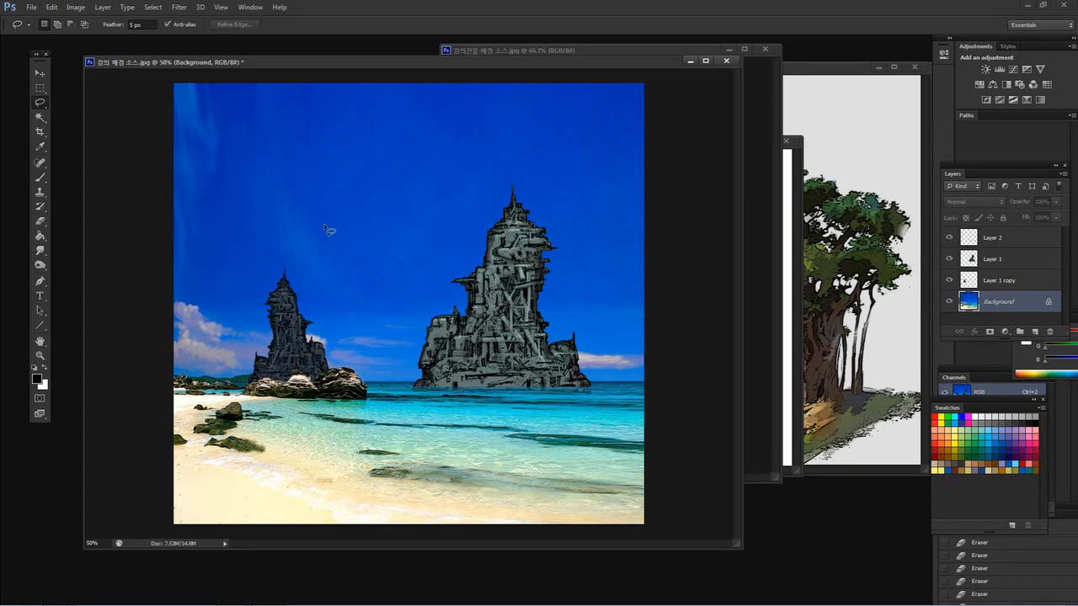
left_click(1002, 280)
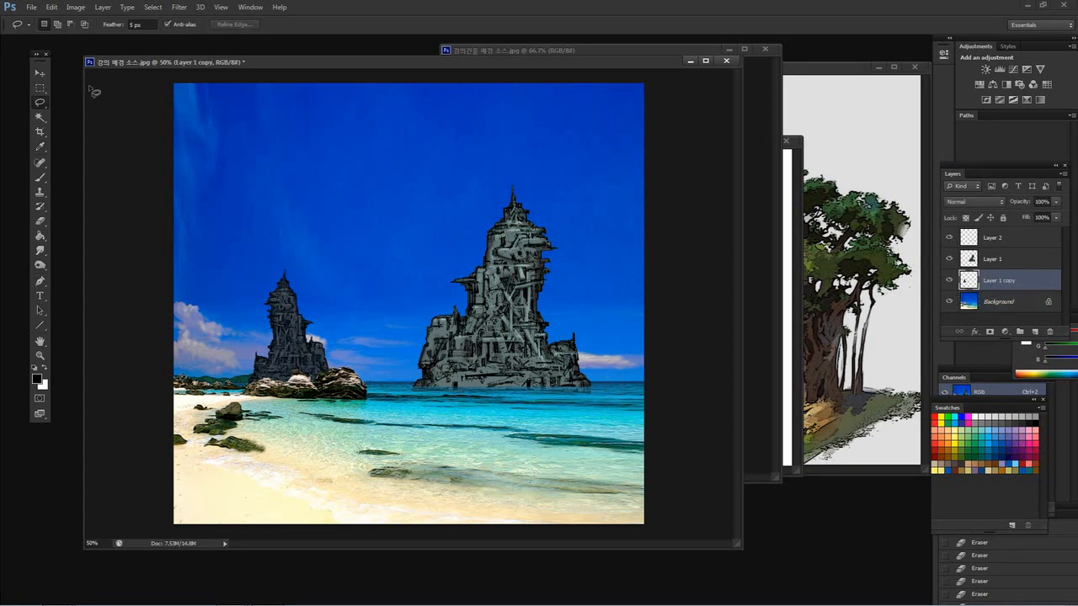
left_click(39, 73)
left_click_drag(299, 354, 593, 367)
key("ctrl+j")
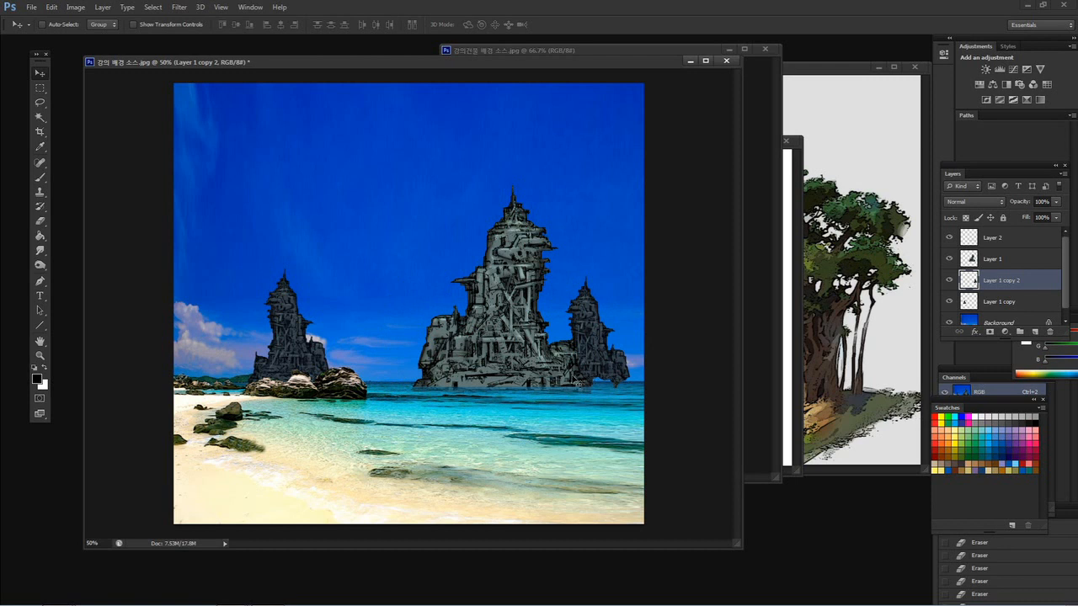
- Scale the new right-hand tower narrower and shorter, and move it farther right along the horizon so it stands clear of the large tower
left_click(52, 7)
mouse_move(122, 229)
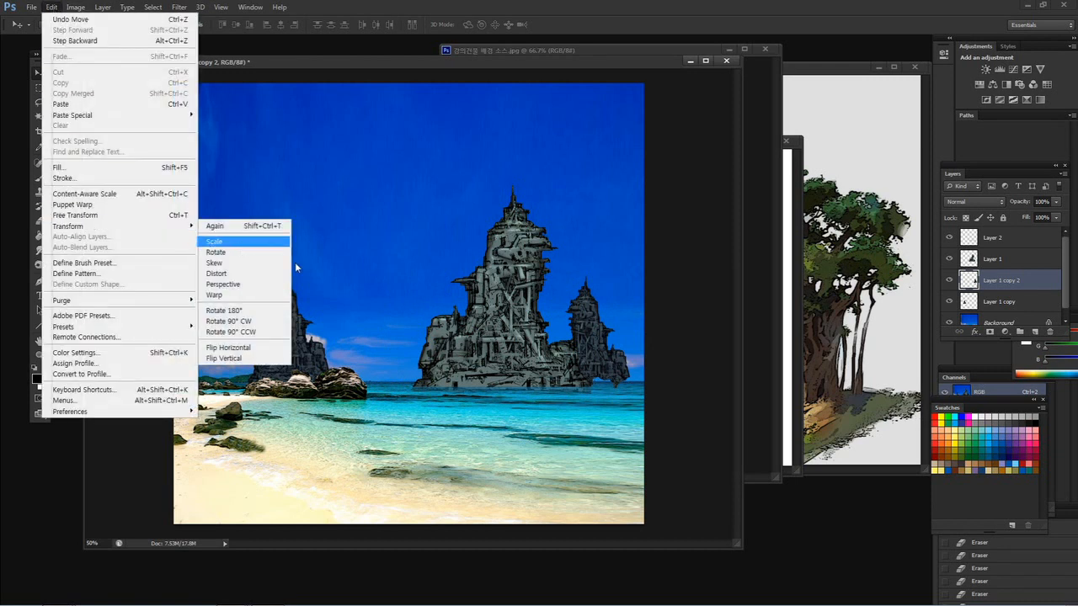
left_click(245, 247)
left_click_drag(548, 338, 574, 338)
left_click_drag(603, 277, 603, 282)
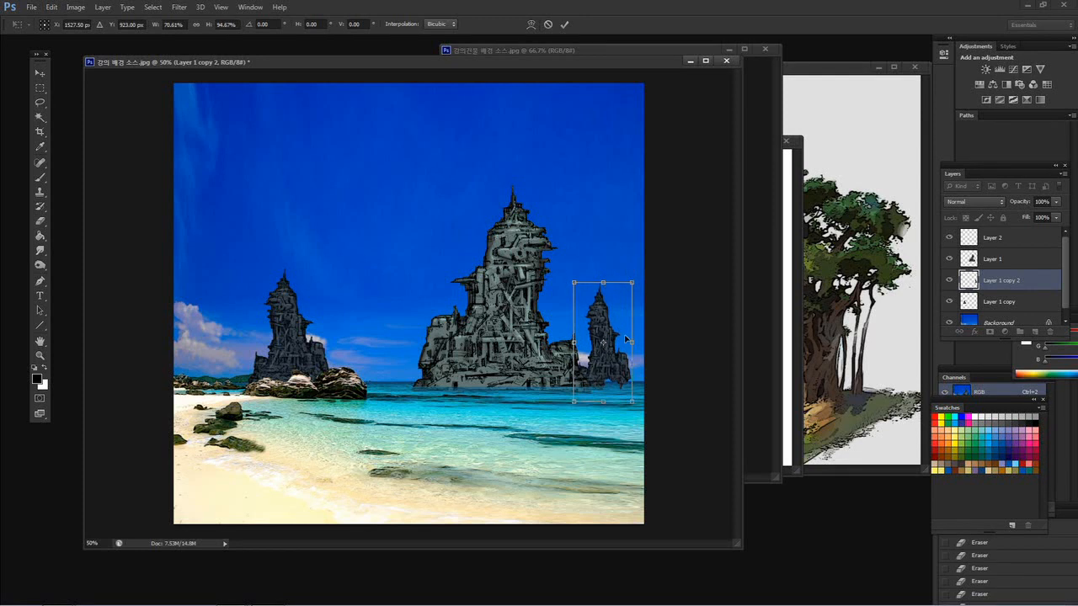
left_click_drag(632, 342, 624, 343)
left_click_drag(599, 282, 598, 298)
key("Return")
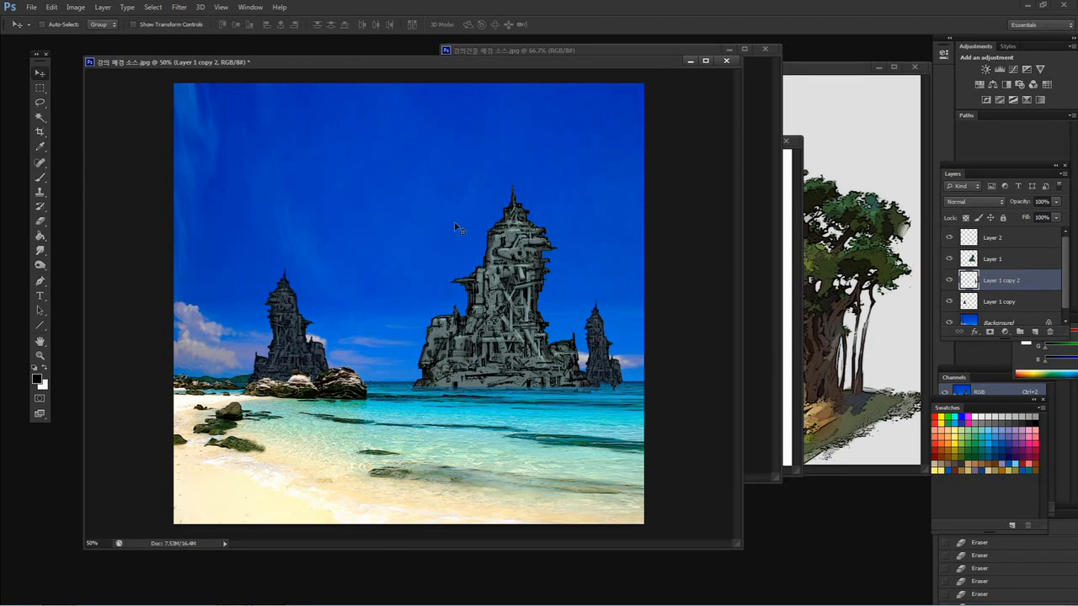
mouse_move(605, 371)
left_mouse_down()
mouse_move(217, 365)
mouse_move(671, 363)
mouse_move(621, 362)
left_mouse_up()
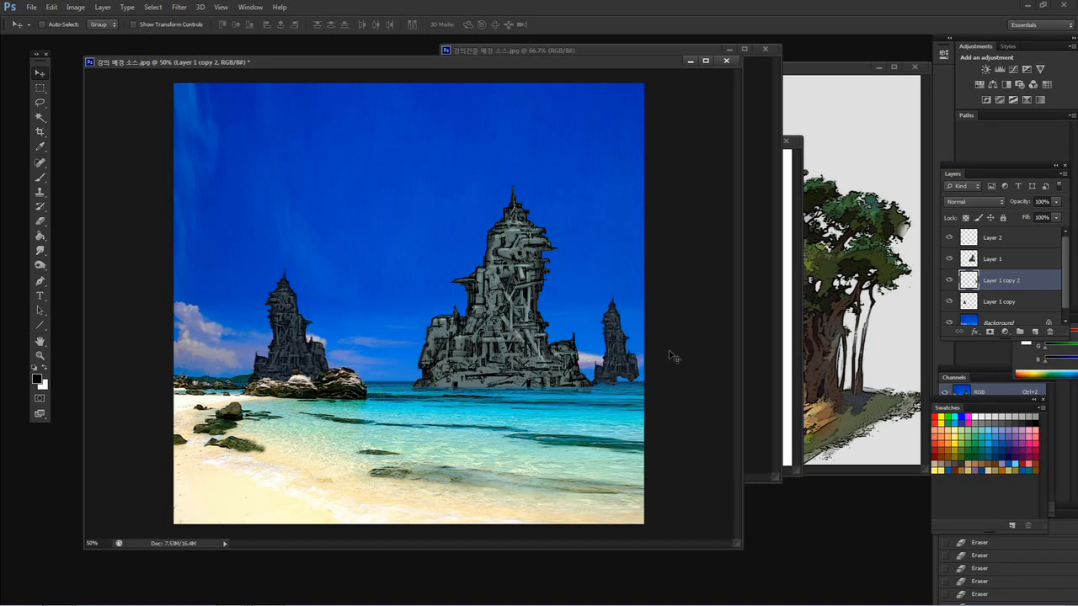
- Move the large tower on Layer 1 left to widen the gap between it and the distant right-hand tower
left_click(1003, 261)
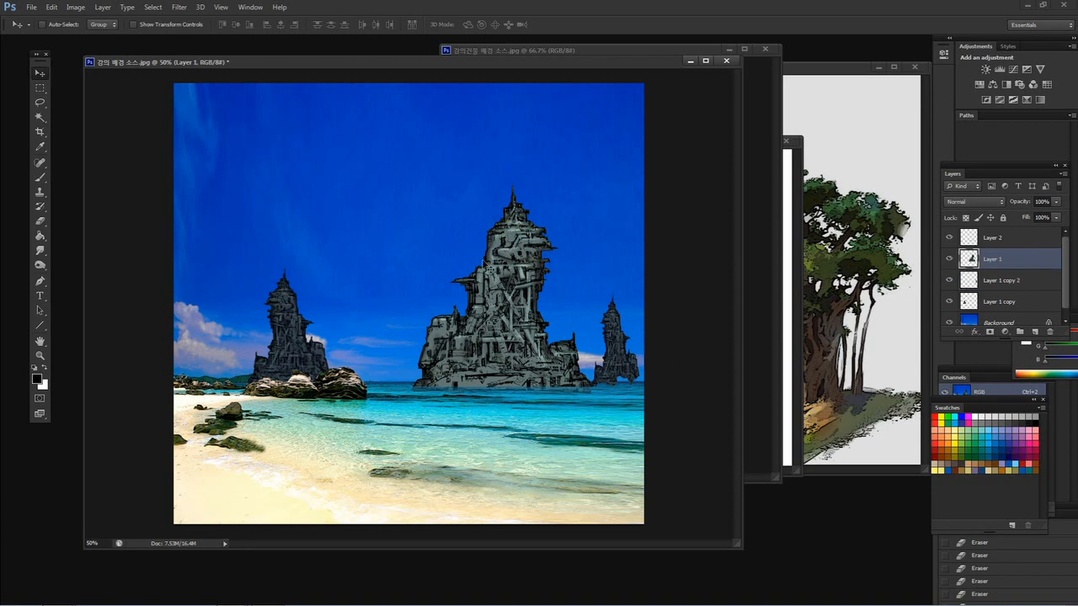
left_click_drag(490, 253, 478, 251)
key("Left")
key("Left")
key("Left")
key("Left")
key("Left")
key("Left")
key("Left")
key("Left")
key("Left")
key("Left")
key("Left")
key("Left")
key("Left")
key("Left")
key("Left")
key("Left")
key("Left")
key("Left")
key("Left")
key("Left")
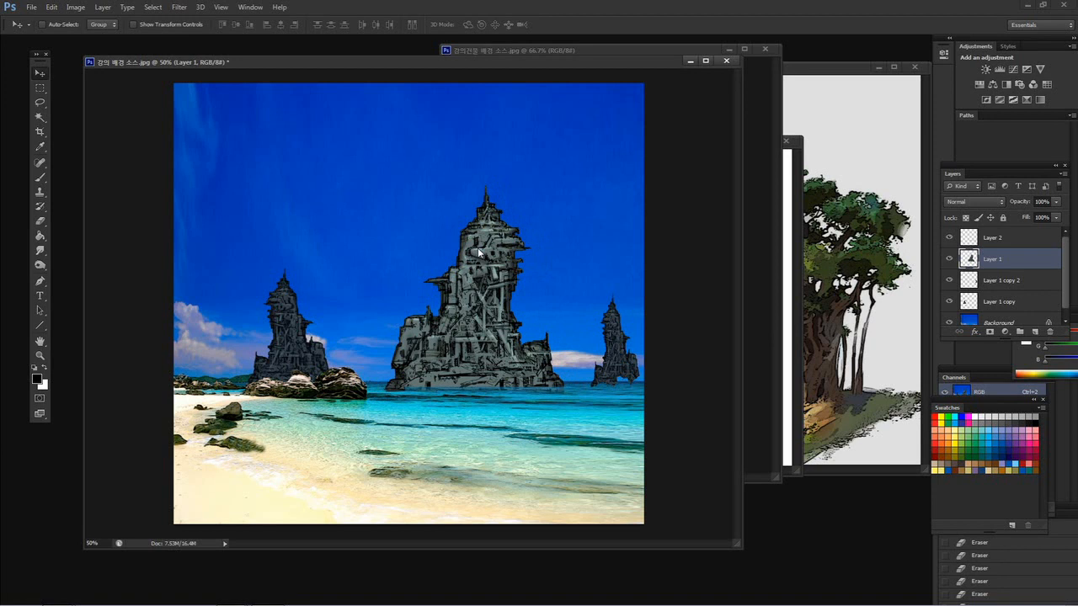
key("Right")
key("Right")
key("Right")
key("Right")
key("Right")
key("Right")
key("Right")
key("Right")
key("Right")
key("Right")
key("Right")
key("Right")
key("Right")
key("Right")
key("Right")
key("Right")
key("Right")
key("Right")
key("Right")
key("Right")
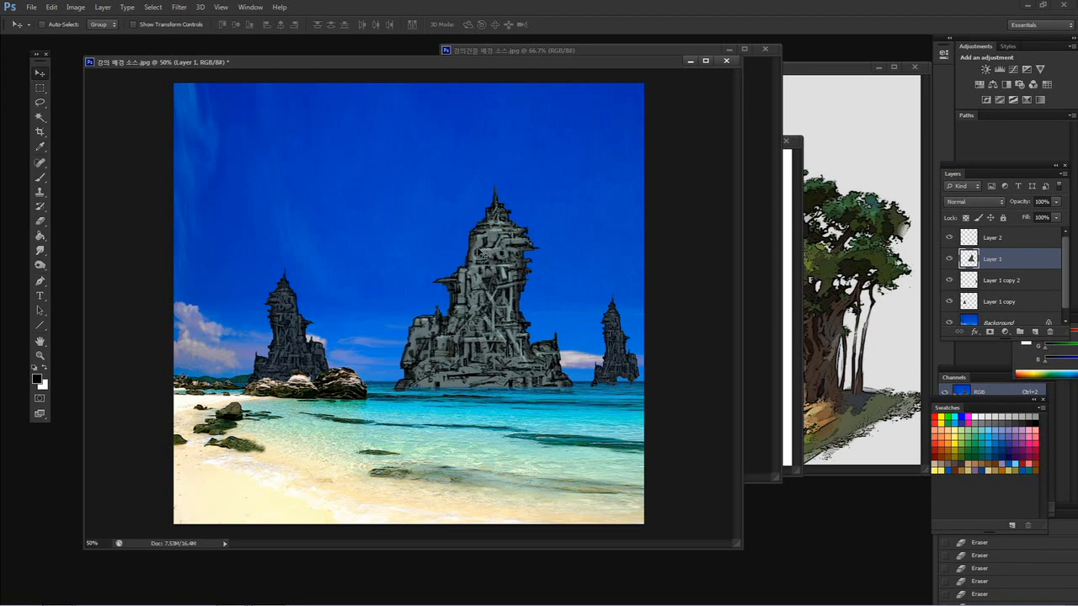
key("Right")
key("Right")
key("Right")
key("Right")
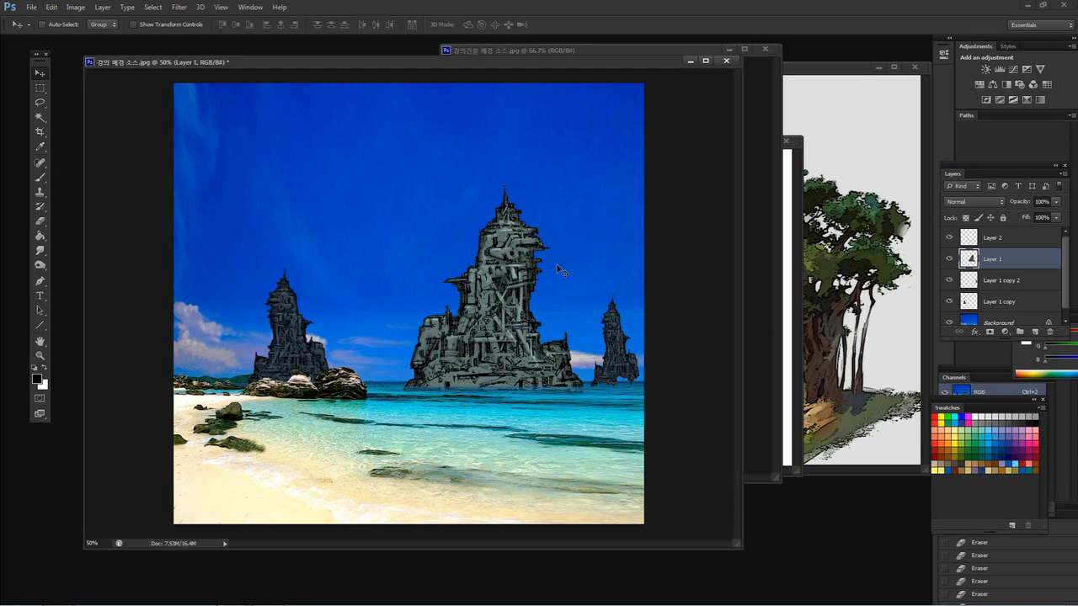
key("Left")
key("Left")
key("Left")
key("Left")
key("Left")
key("Left")
key("Left")
key("Left")
key("Left")
key("Left")
key("Left")
key("Left")
key("Left")
key("Left")
key("Left")
key("Left")
key("Left")
key("Left")
key("Left")
key("Left")
key("Left")
key("Left")
key("Left")
key("Left")
key("Left")
key("Left")
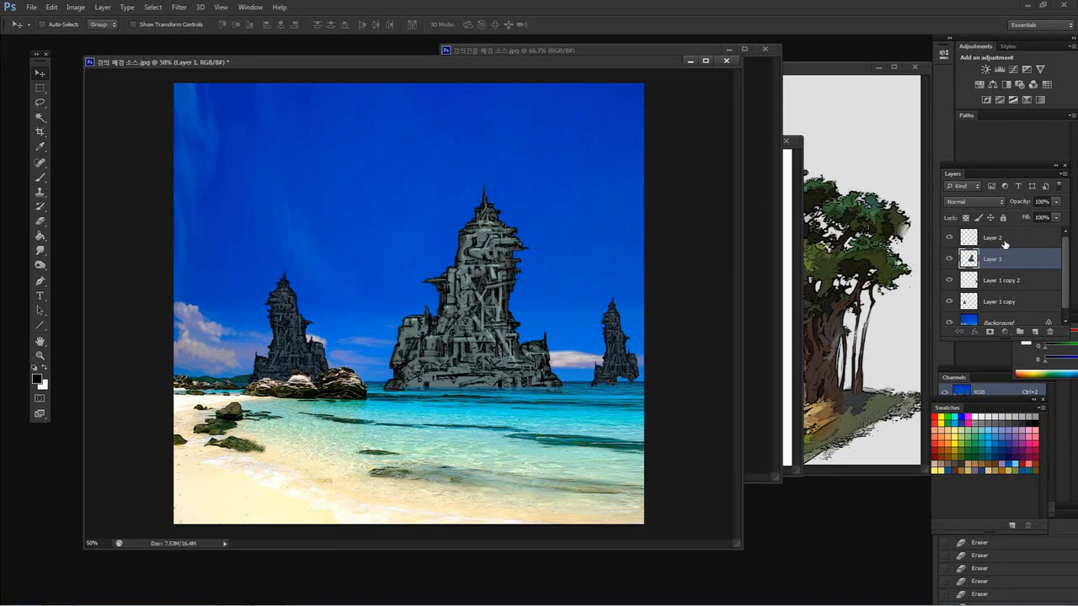
- Nudge the distant tower on Layer 1 copy 2 slightly left and down so that its base overlaps the sea
left_click(1004, 239)
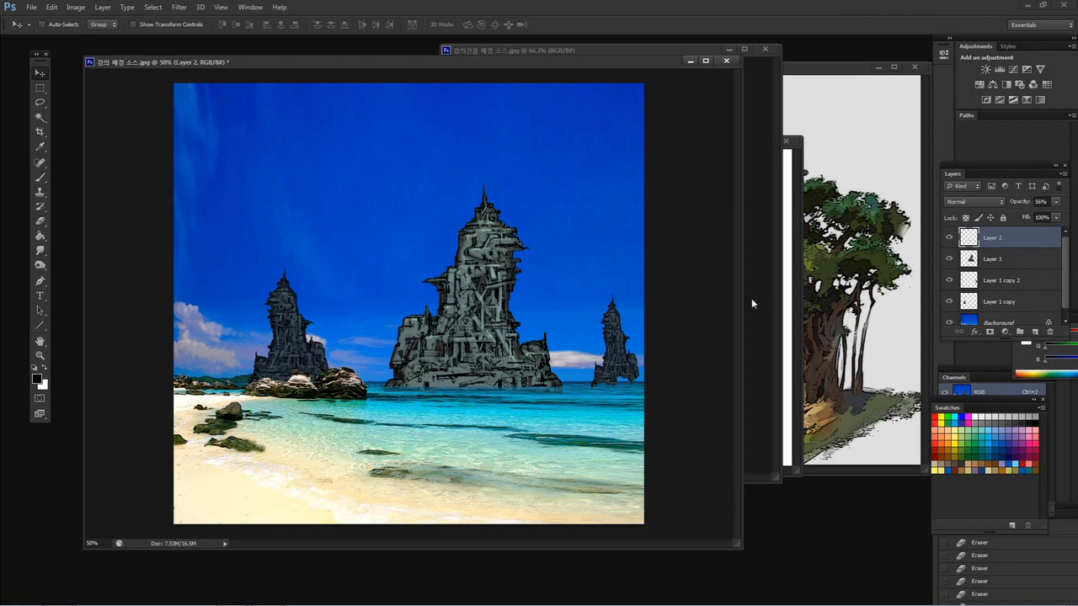
left_click(1007, 282)
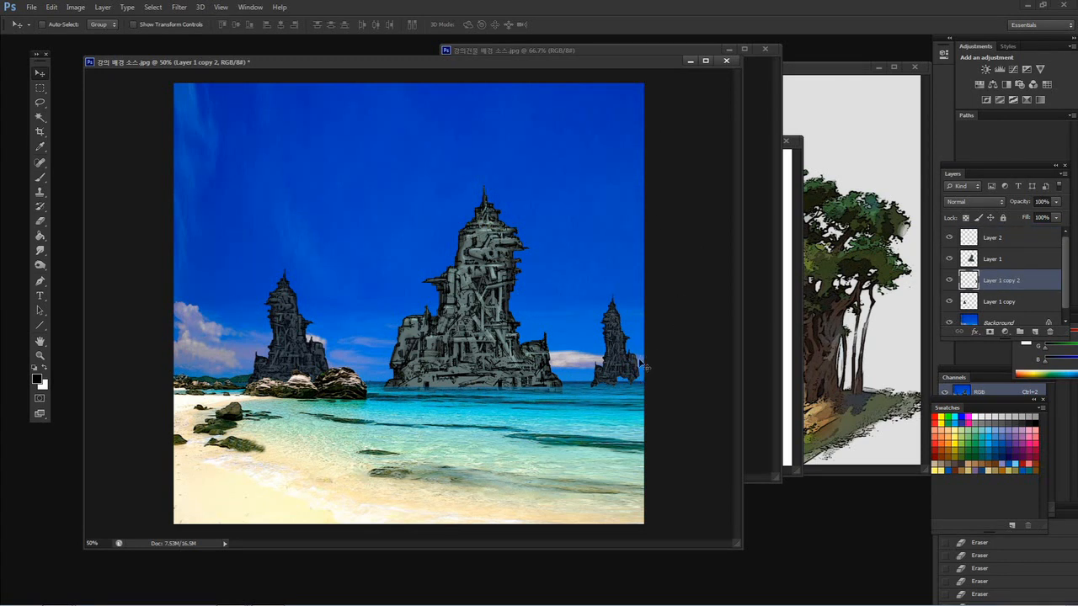
key("Left")
key("Left")
key("Left")
key("Left")
key("Left")
key("Left")
key("Left")
key("Left")
key("Left")
key("Left")
key("Left")
key("Left")
key("Left")
key("Left")
key("Left")
key("Left")
key("Left")
key("Left")
key("Left")
key("Left")
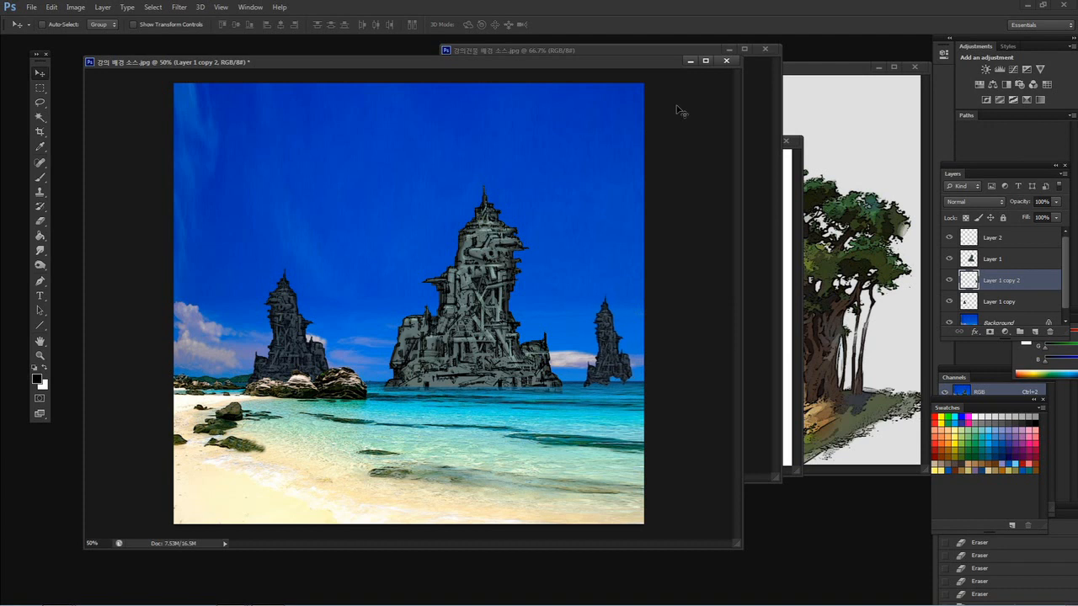
key("Down")
key("Down")
key("Down")
key("Down")
key("Down")
key("Down")
key("Down")
key("Down")
key("Down")
key("Down")
key("Right")
key("Right")
key("Left")
key("Left")
key("Left")
key("Left")
key("Left")
key("Left")
key("Left")
key("Left")
key("Left")
key("Left")
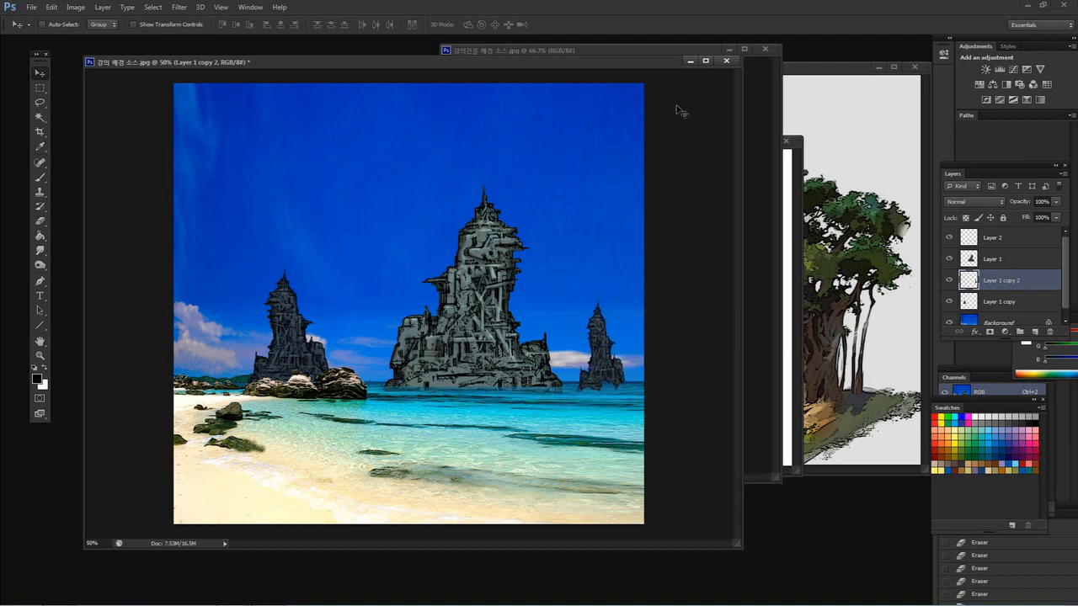
- Apply Color Balance to the distant tower with midtones -26, -5, -19 and highlights shifted to cyan -40 and blue +63
left_click(75, 7)
mouse_move(153, 38)
left_click(227, 104)
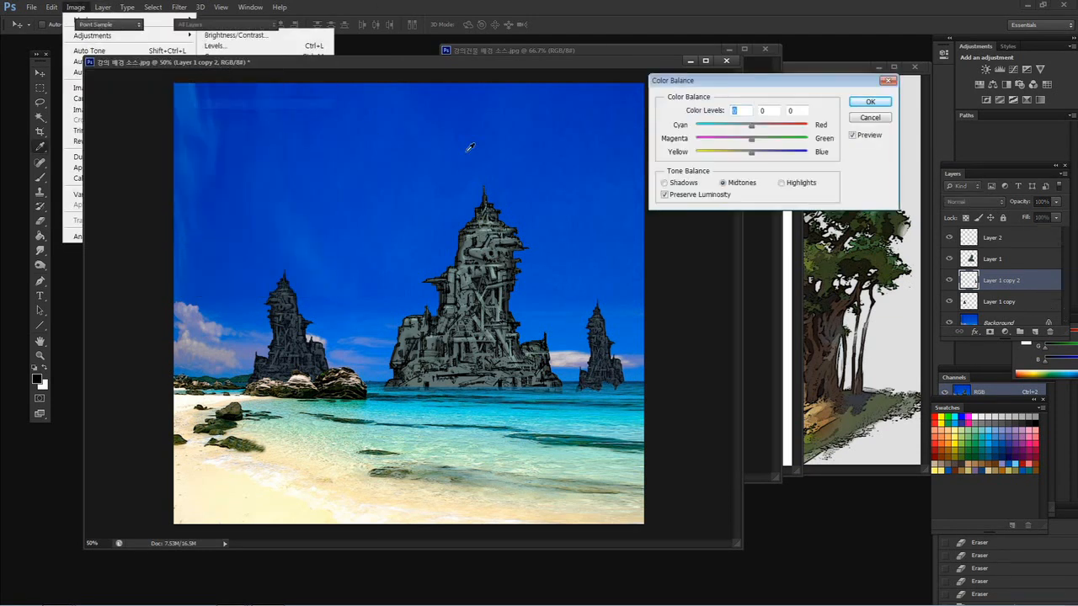
left_click_drag(751, 152, 720, 147)
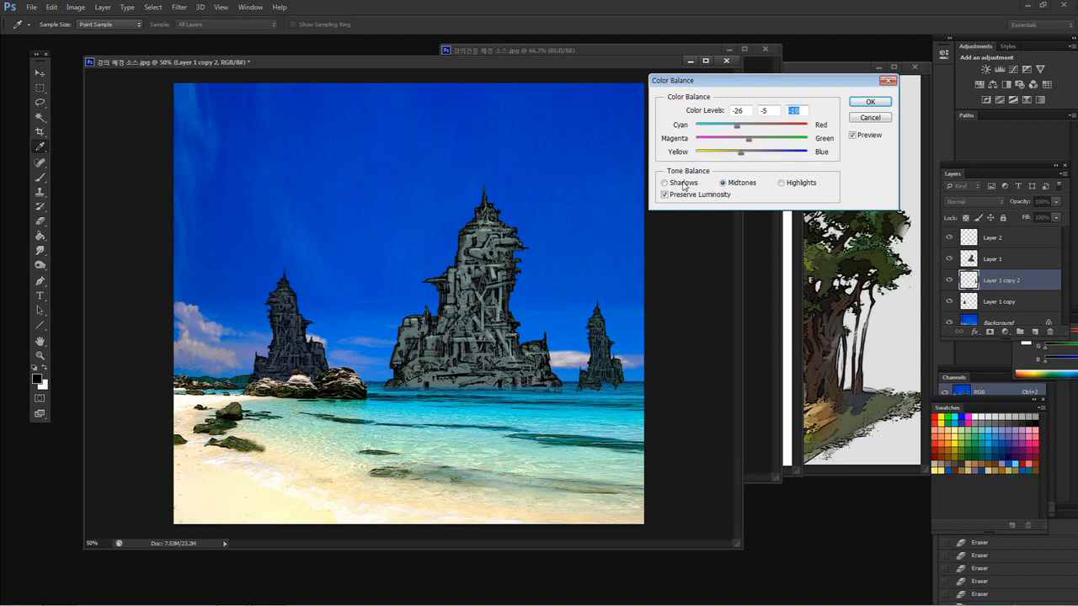
left_click(781, 183)
left_click_drag(735, 156, 729, 128)
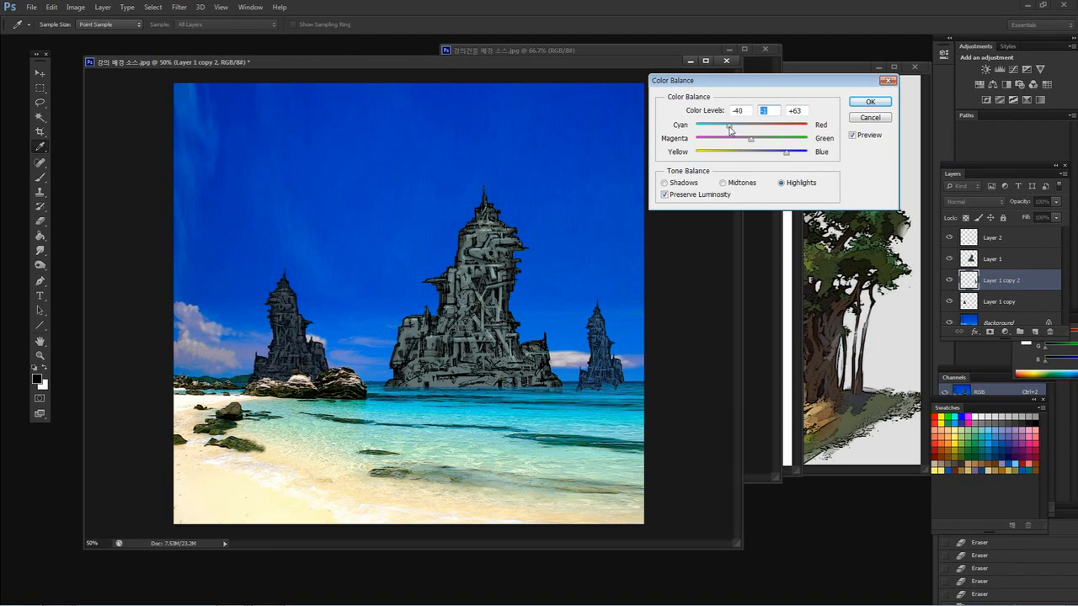
left_click(870, 101)
- Darken the distant tower with a Brightness/Contrast adjustment, setting the contrast to -48
left_click(75, 6)
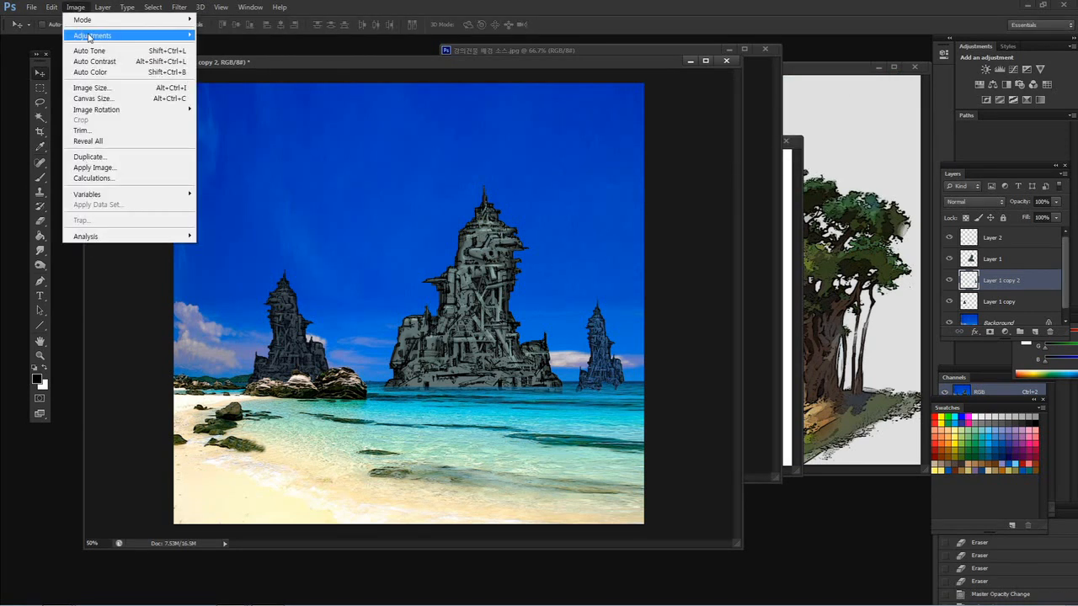
mouse_move(97, 35)
left_click(228, 35)
left_click_drag(782, 147, 751, 146)
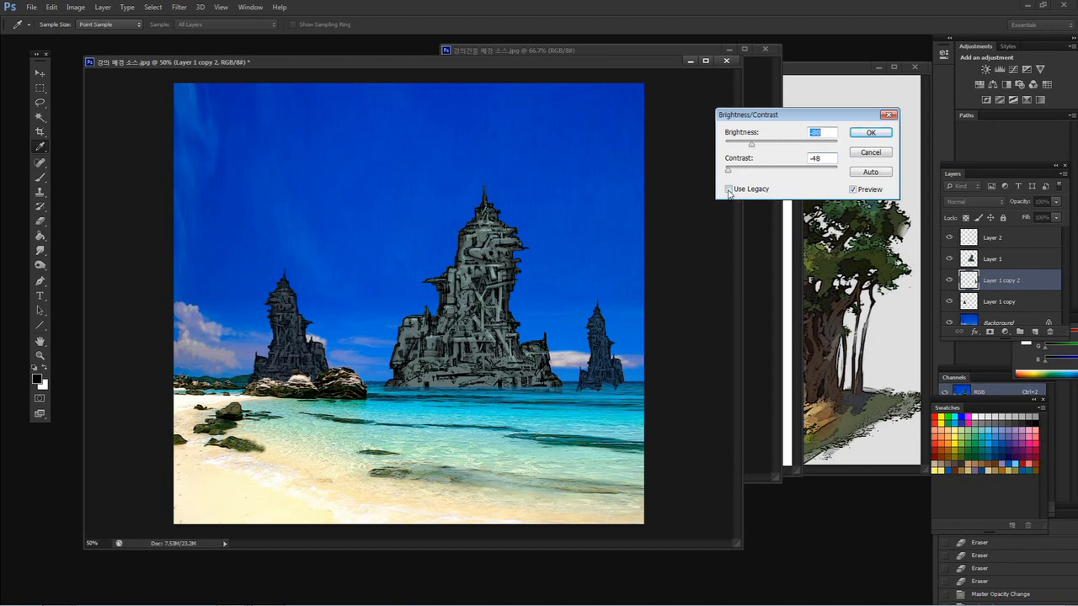
left_click(870, 132)
key("v")
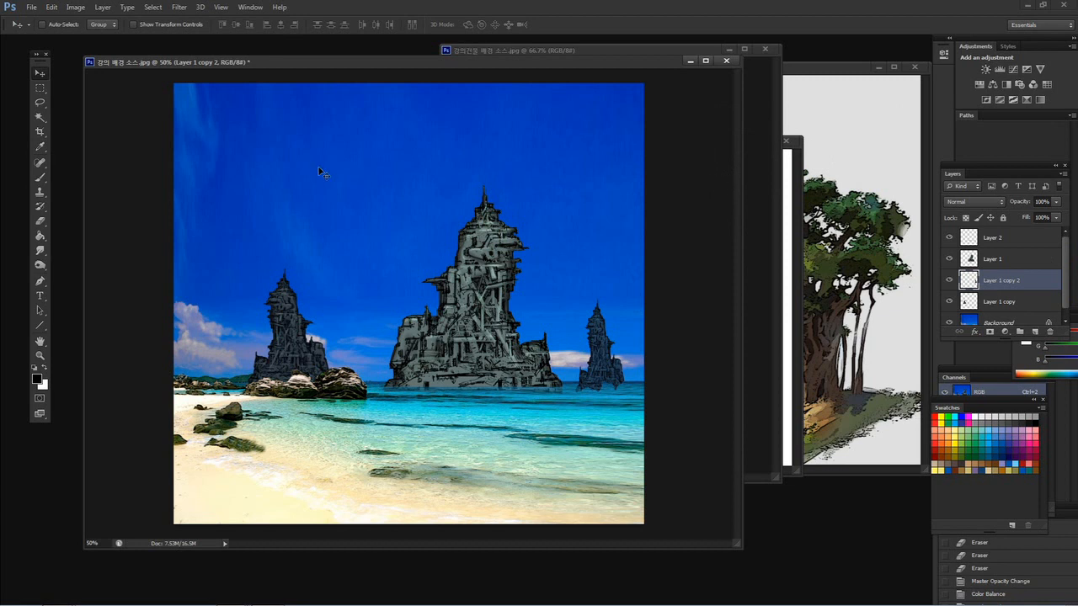
- Delete the ragged part of the distant tower's base below the horizon with a rectangular selection, then deselect
left_click(40, 88)
left_click_drag(651, 405, 523, 384)
key("Delete")
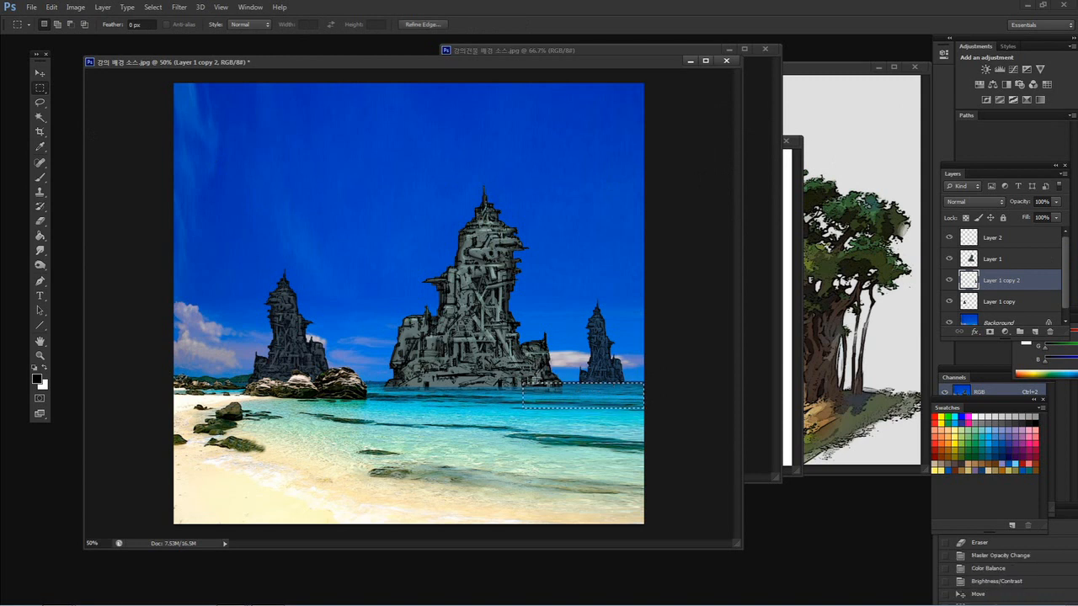
left_click(701, 284)
left_click(362, 305)
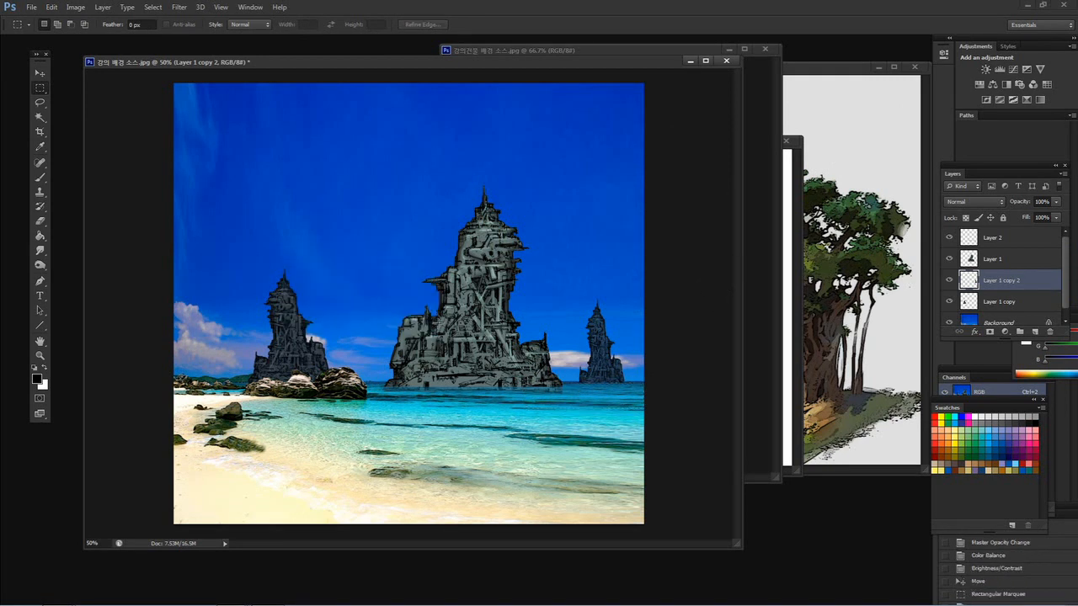
- Extend the canvas by a narrow white strip along the picture's right edge using the Crop tool on the Background layer
left_click_drag(735, 545, 774, 571)
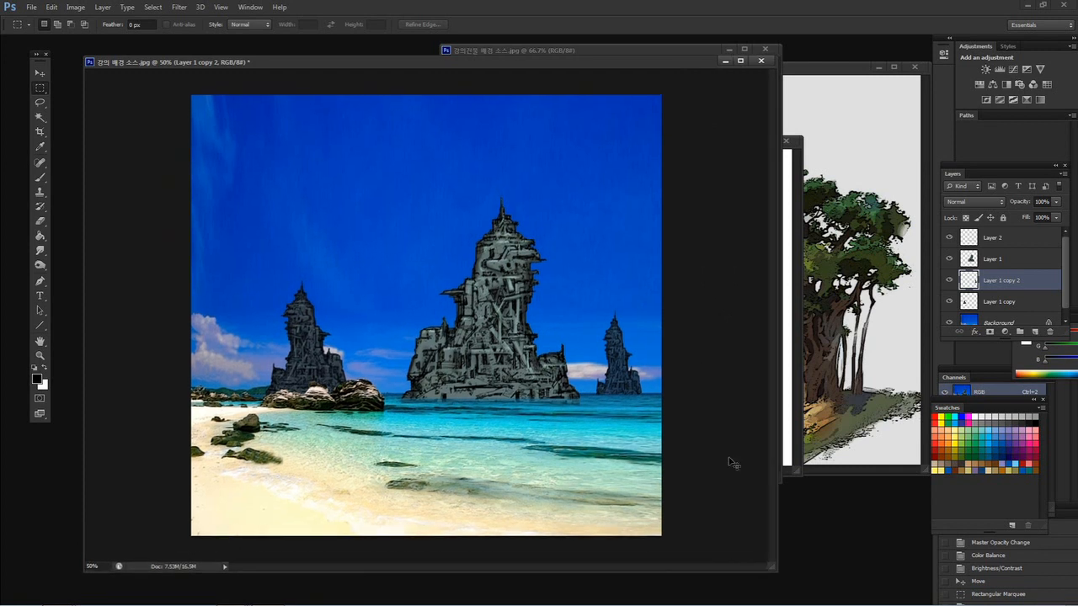
key("ctrl+minus")
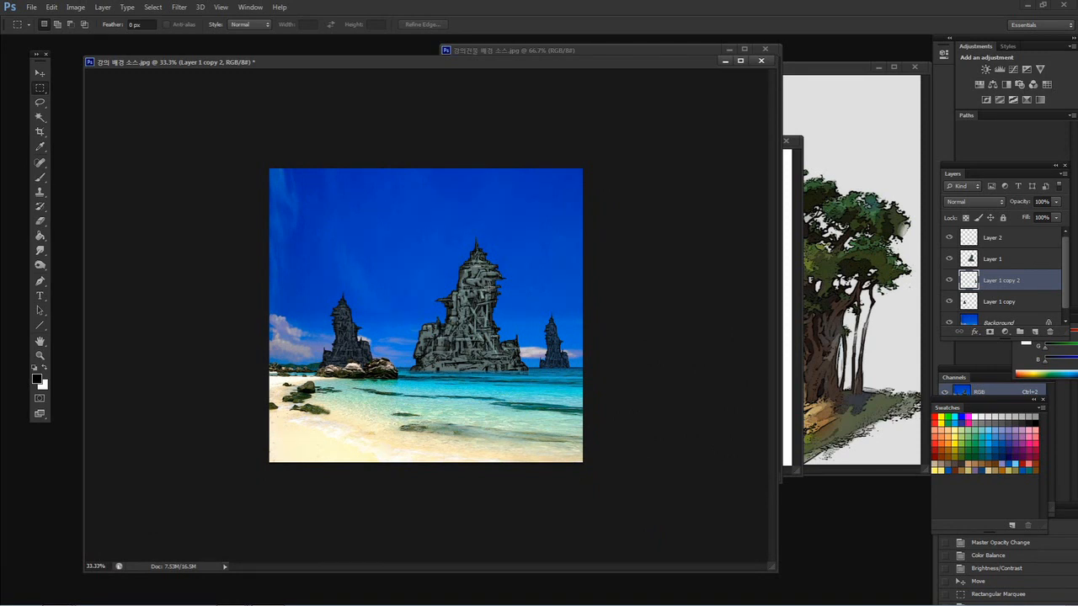
left_click(1001, 323)
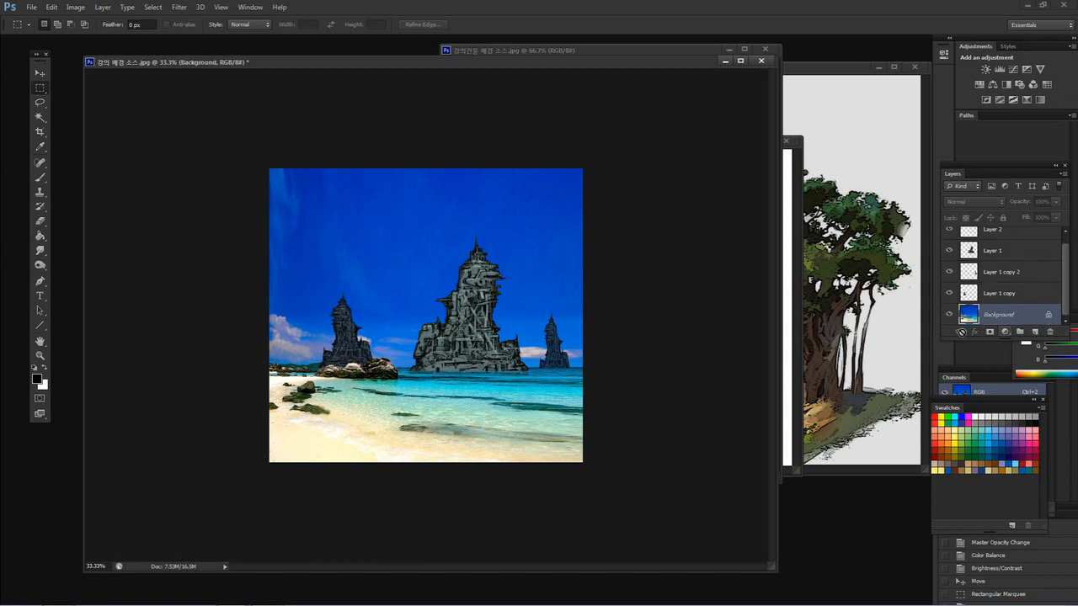
left_click(40, 119)
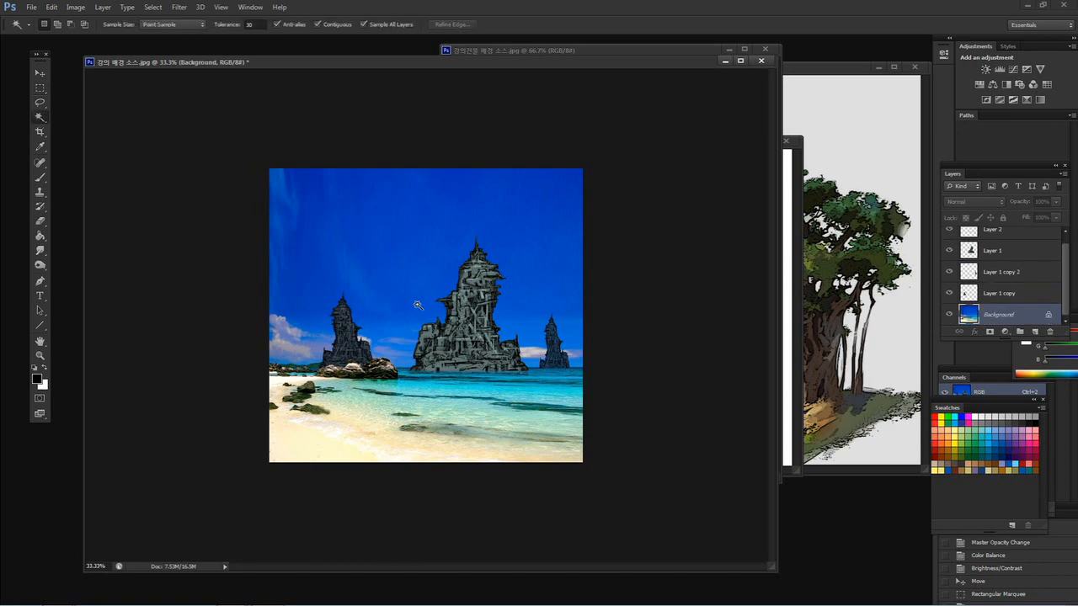
left_click(39, 131)
left_click_drag(585, 317, 596, 318)
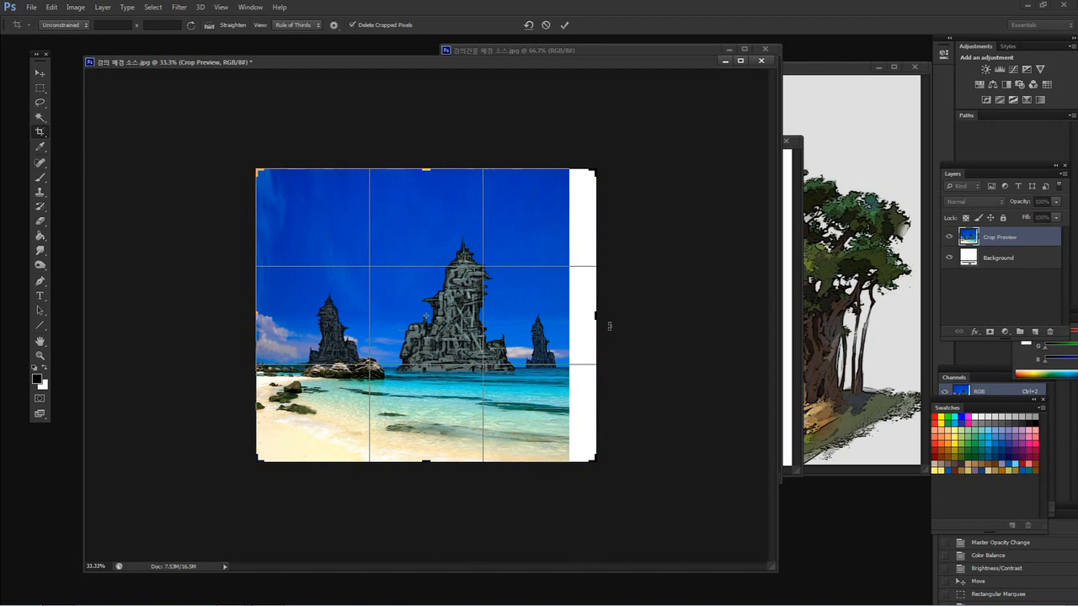
key("Return")
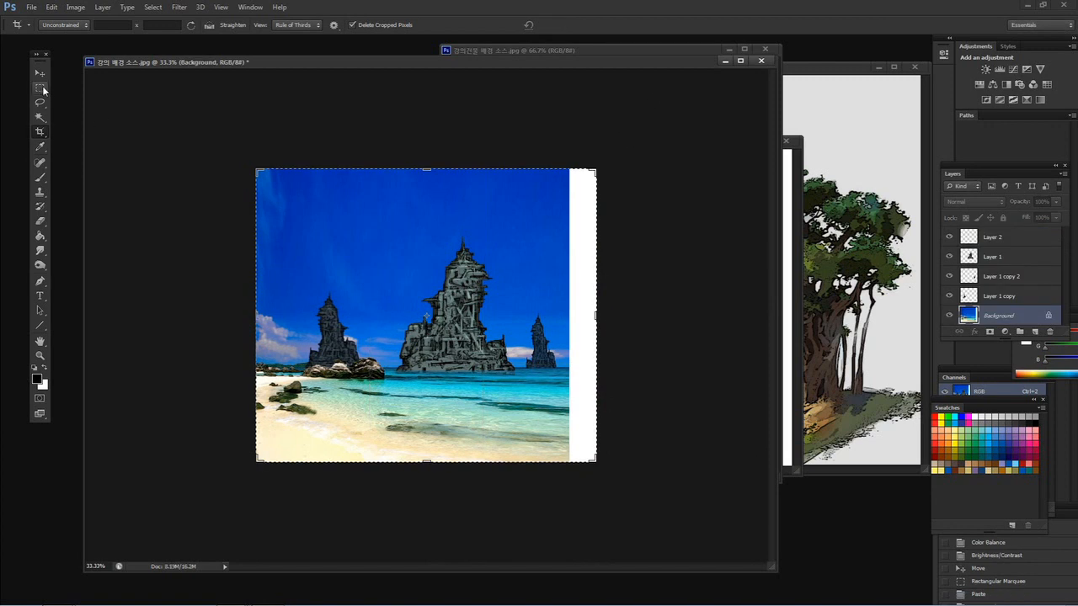
- Stretch the right part of the Background to about 121% width with Scale to cover the white strip, then deselect
left_click(42, 88)
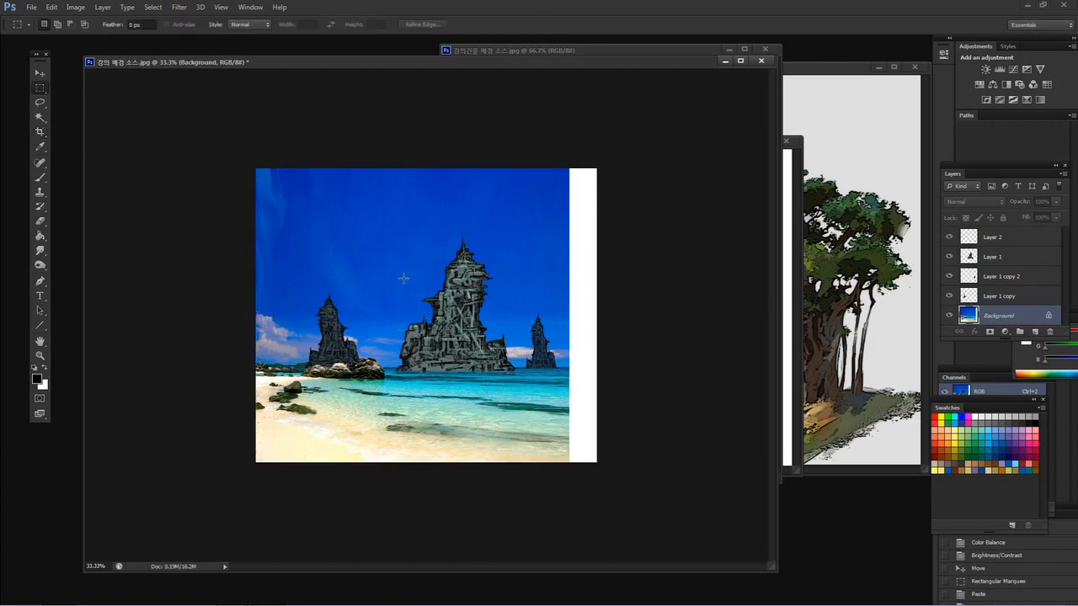
left_click_drag(436, 155, 572, 469)
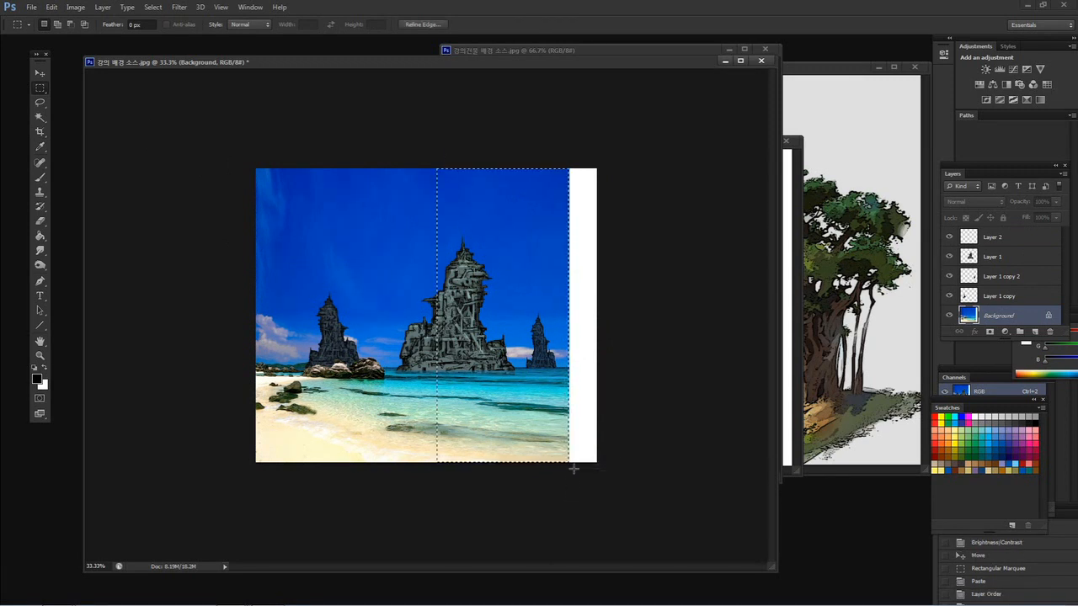
left_click(52, 7)
mouse_move(169, 225)
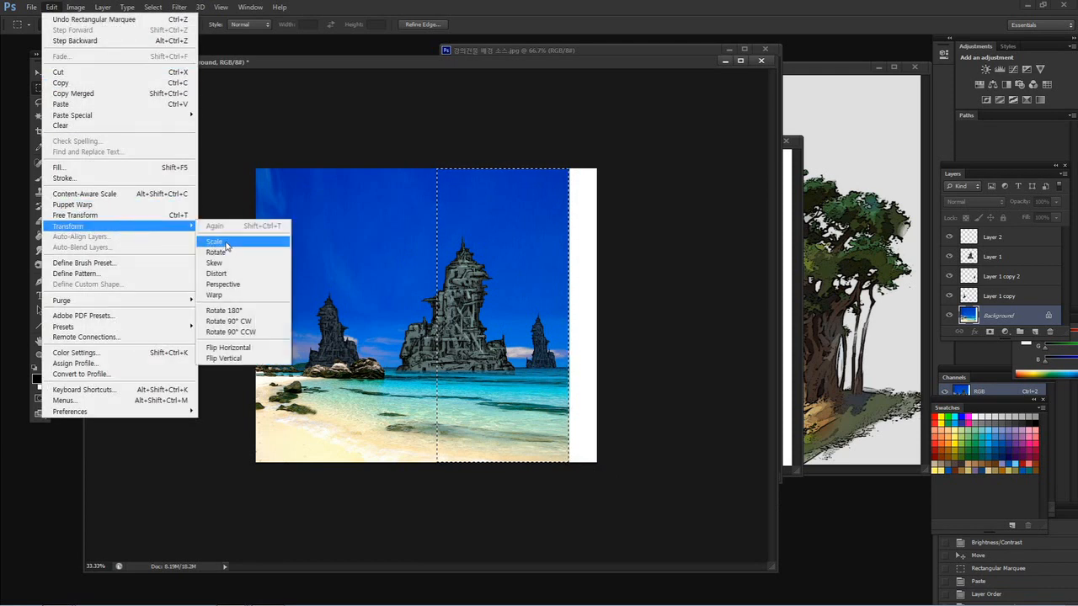
left_click(215, 241)
left_click_drag(571, 316, 598, 316)
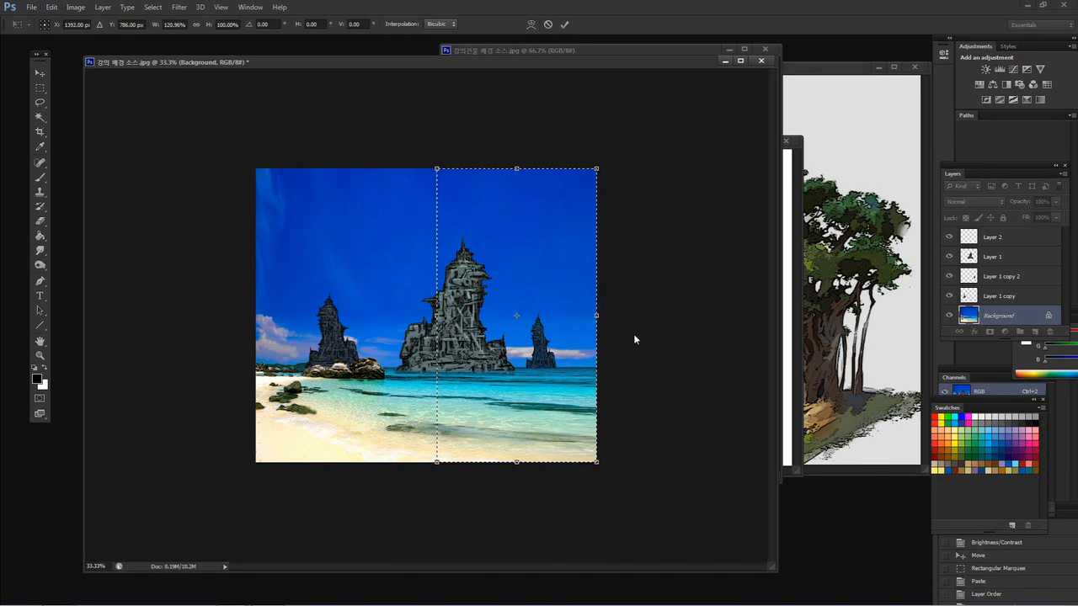
key("Return")
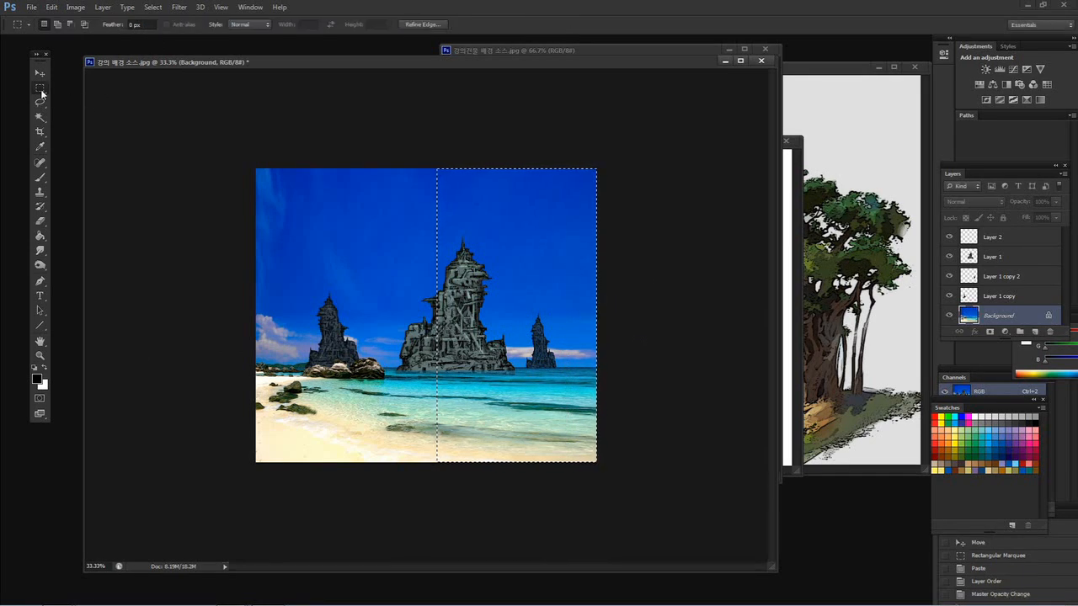
key("ctrl+d")
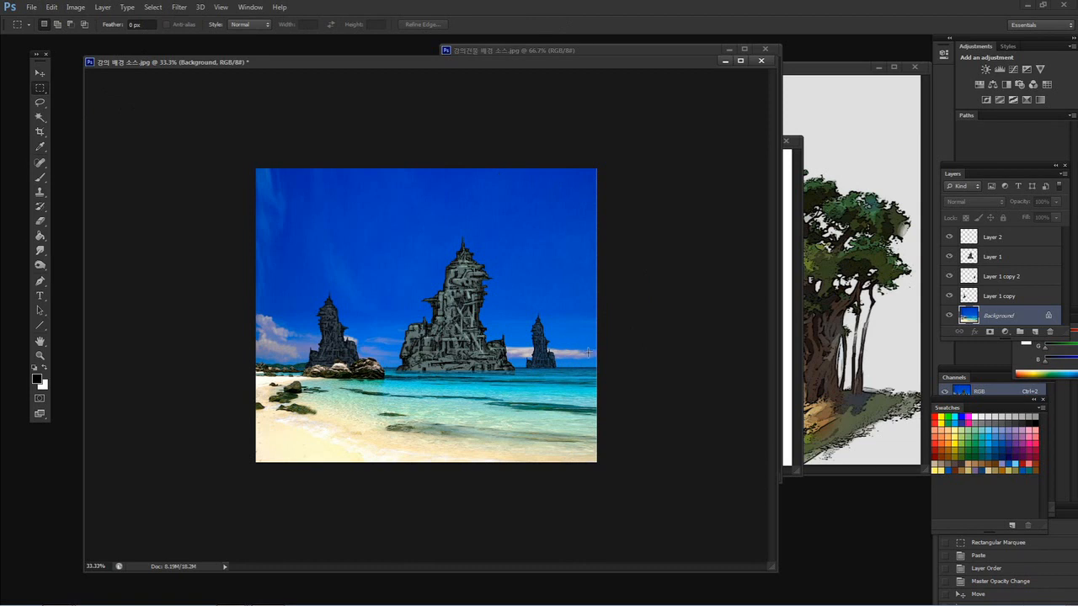
- Restore the selection and scale the right part slightly wider past the canvas edge to cover the remaining sliver, then deselect
key("ctrl+z")
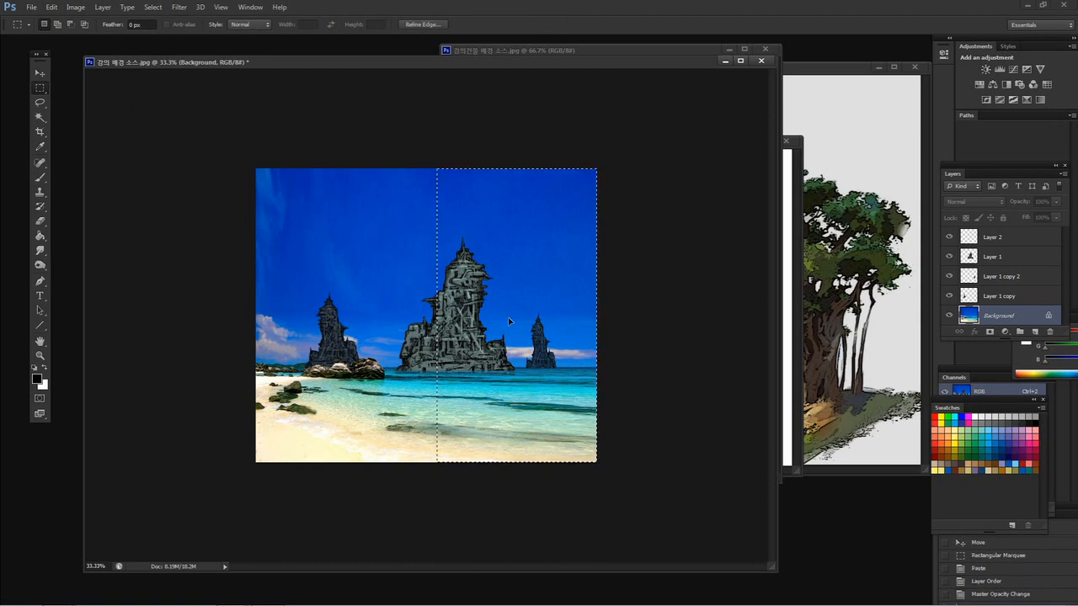
left_click(53, 7)
mouse_move(141, 226)
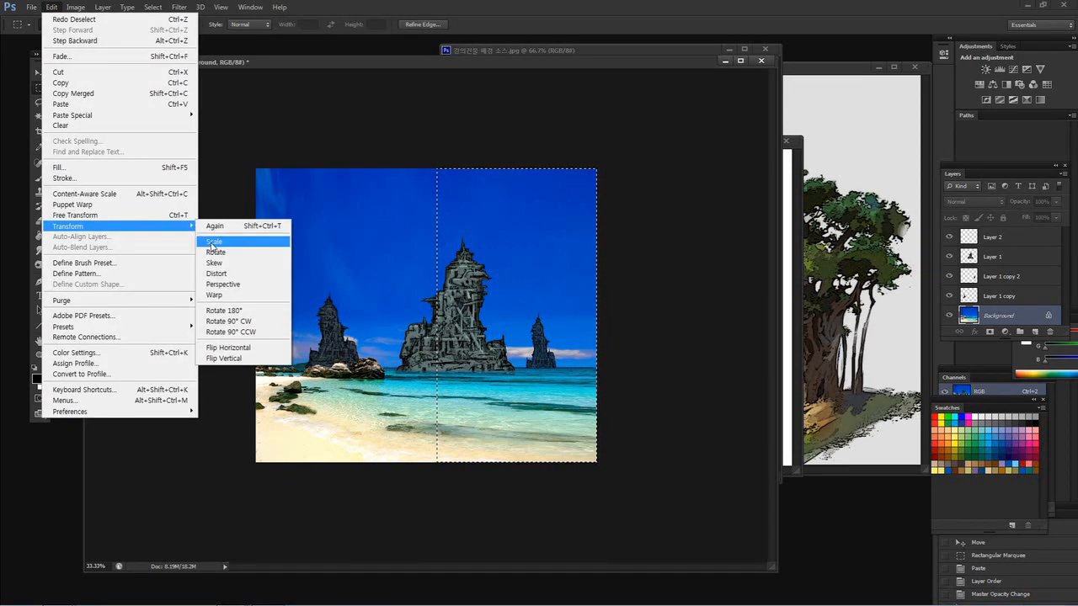
left_click(217, 238)
left_click_drag(596, 315, 599, 316)
key("Return")
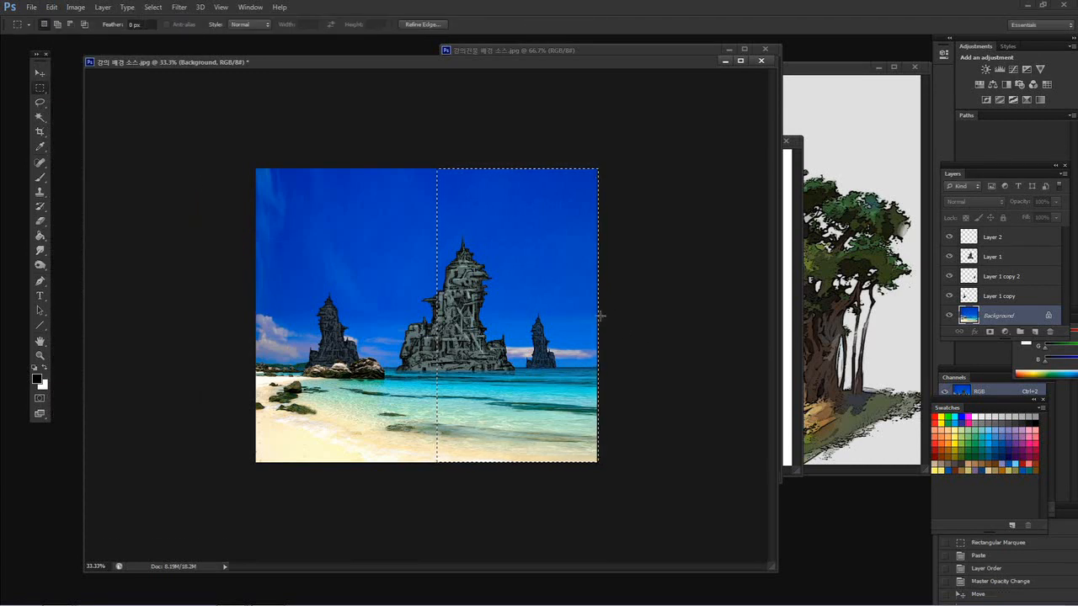
left_click(127, 137)
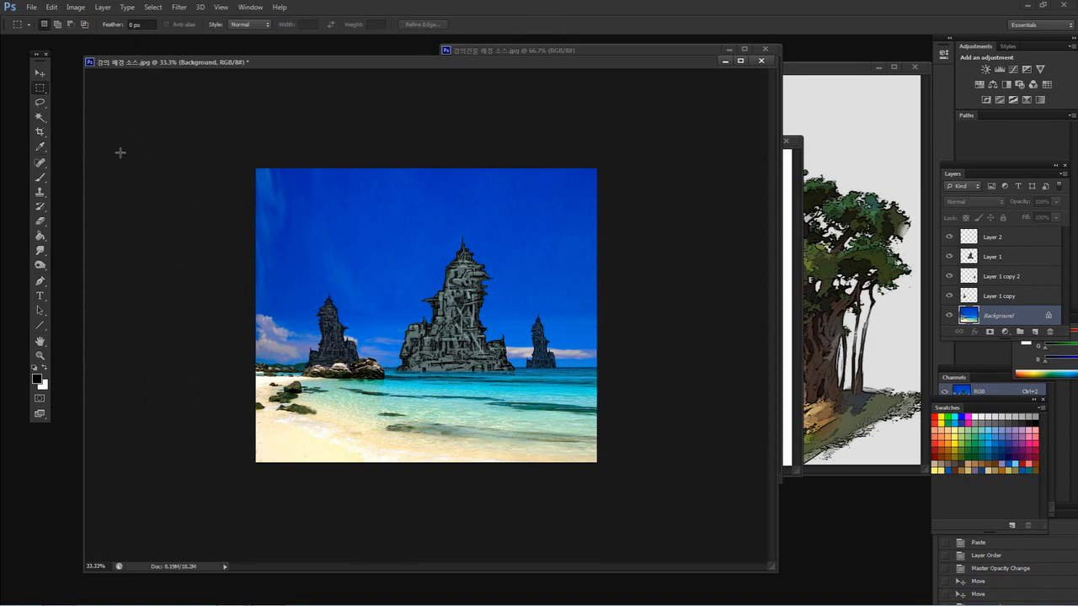
- Extend the canvas upward with the Crop tool, adding a white strip above the sky, and apply the crop
key("ctrl+plus")
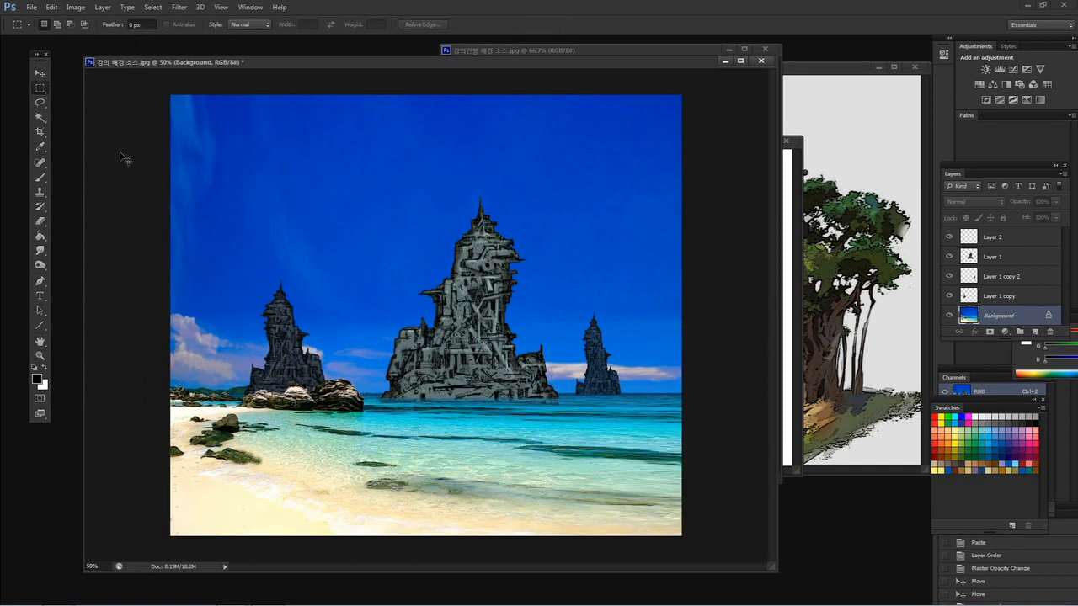
key("ctrl+minus")
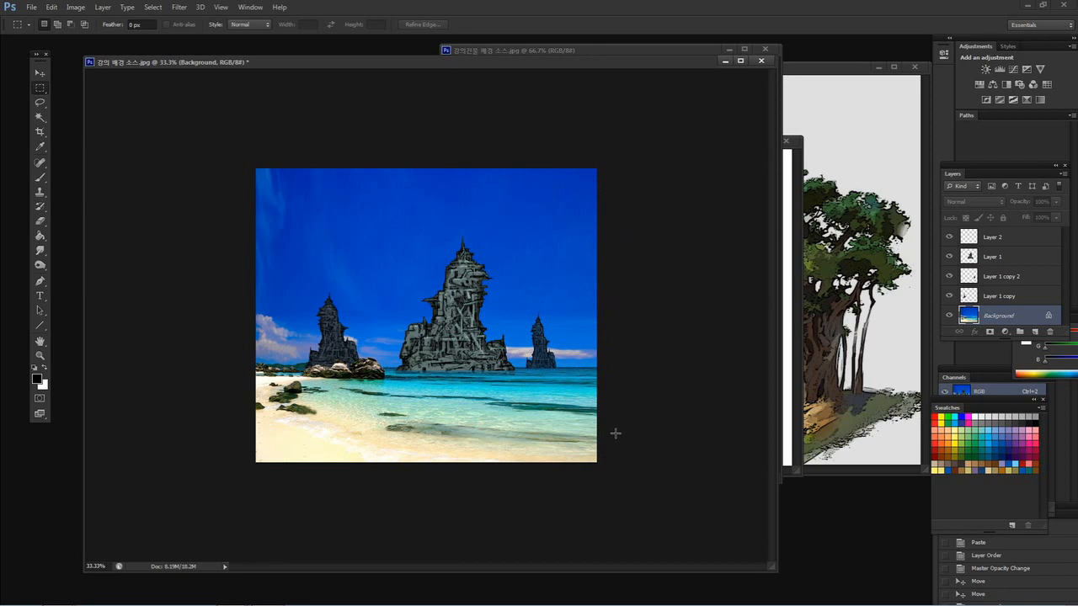
left_click(40, 117)
left_click(40, 132)
left_click_drag(428, 169, 427, 145)
left_click(40, 102)
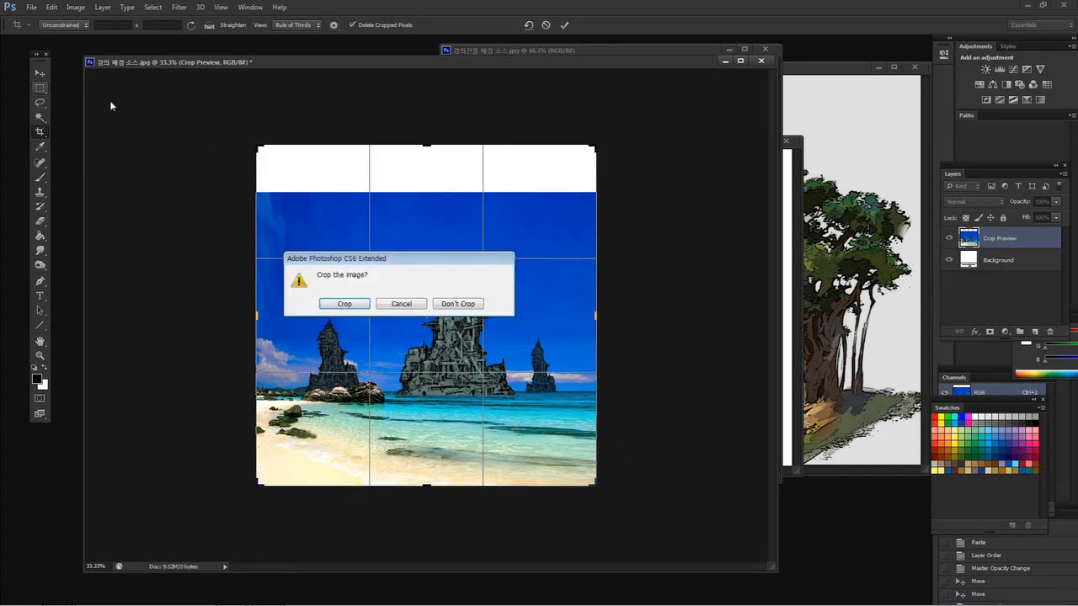
left_click(328, 307)
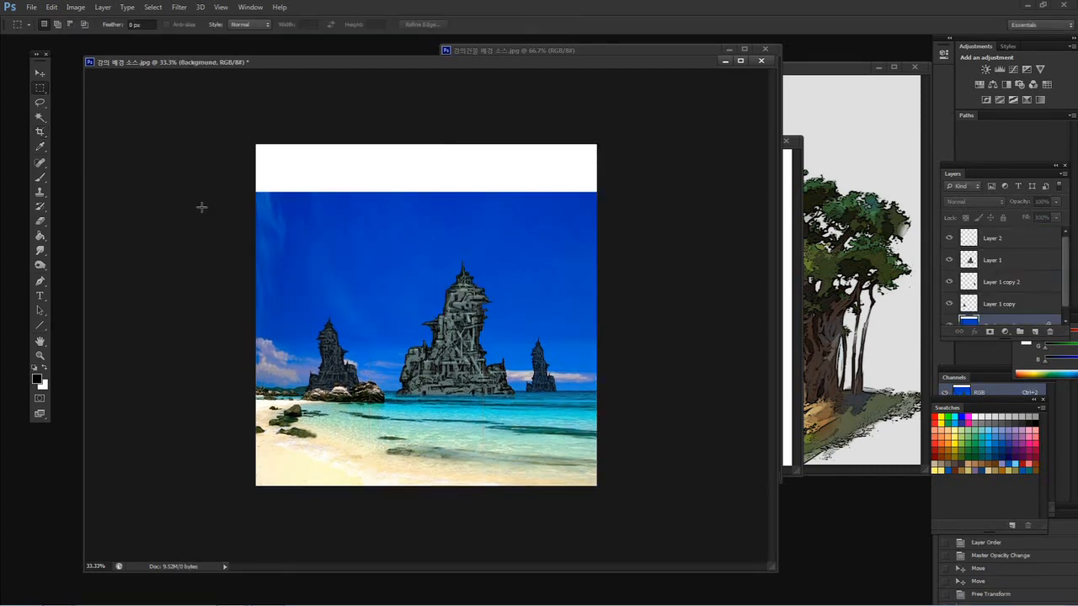
- Stretch the upper sky of the Background upward to about 132% height with Scale over the white strip, then deselect
left_click_drag(252, 193, 615, 357)
left_click(51, 6)
mouse_move(127, 225)
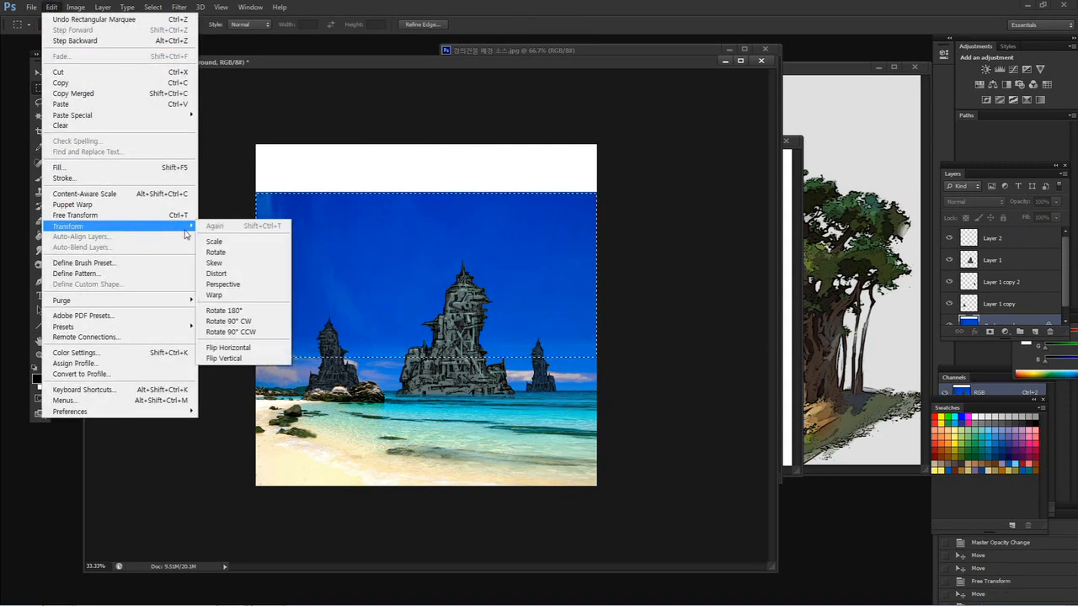
left_click(216, 242)
left_click_drag(427, 193, 431, 140)
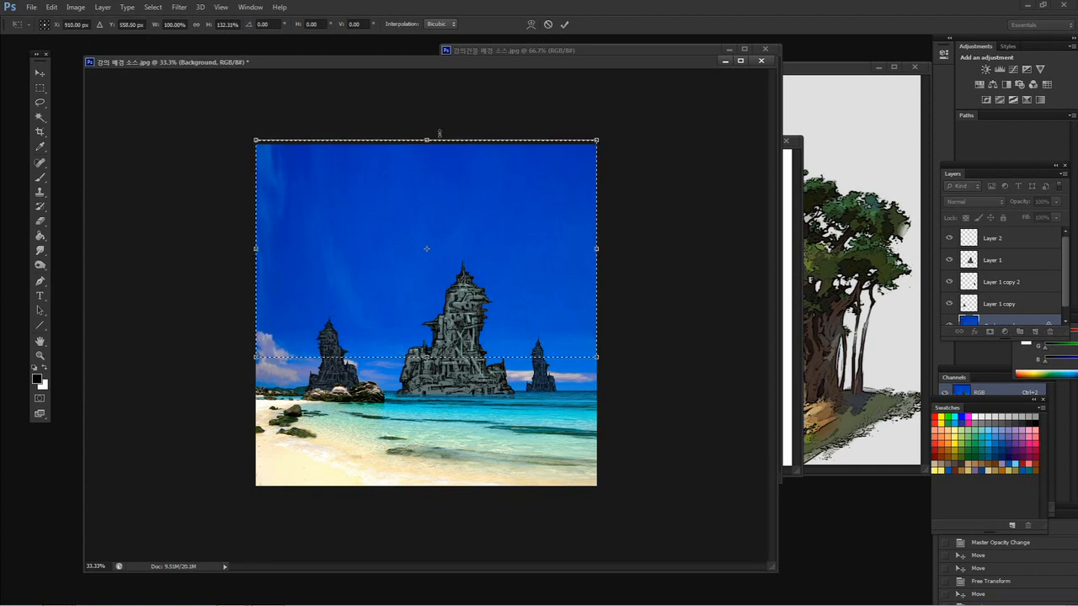
key("Return")
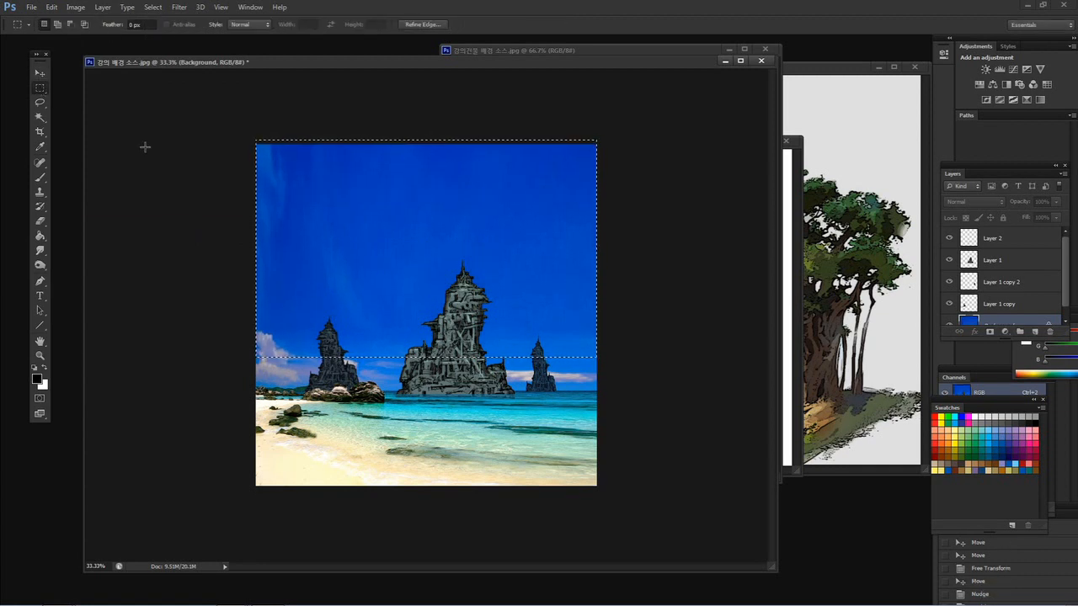
left_click_drag(145, 147, 145, 151)
left_click(361, 304)
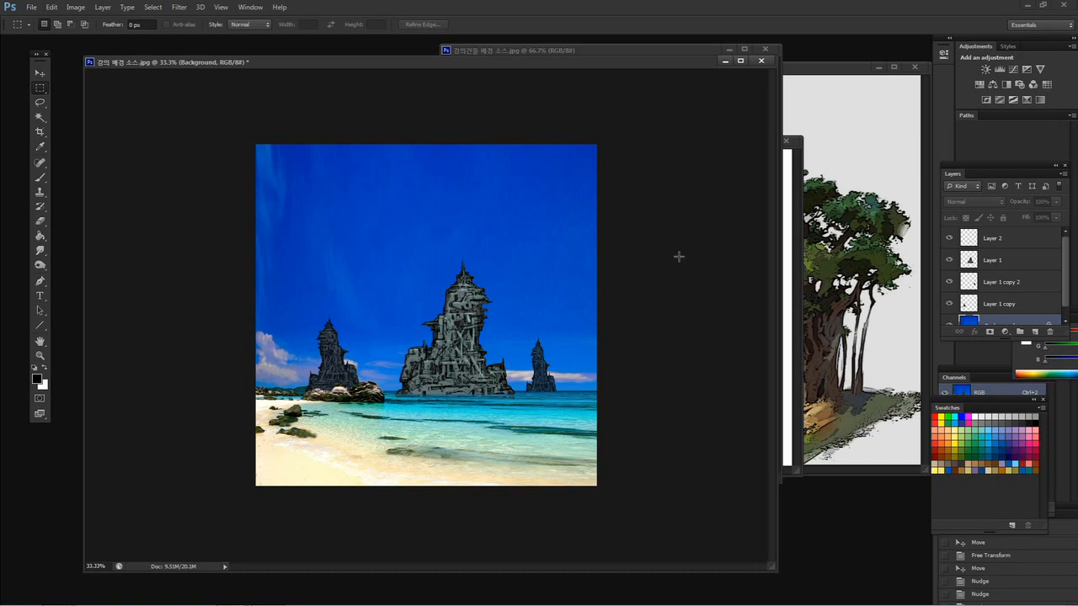
- Cut out the tree in 나무 소스.jpg by excluding its white backdrop, and move it into the beach picture's sky beside the central tower
left_click(786, 216)
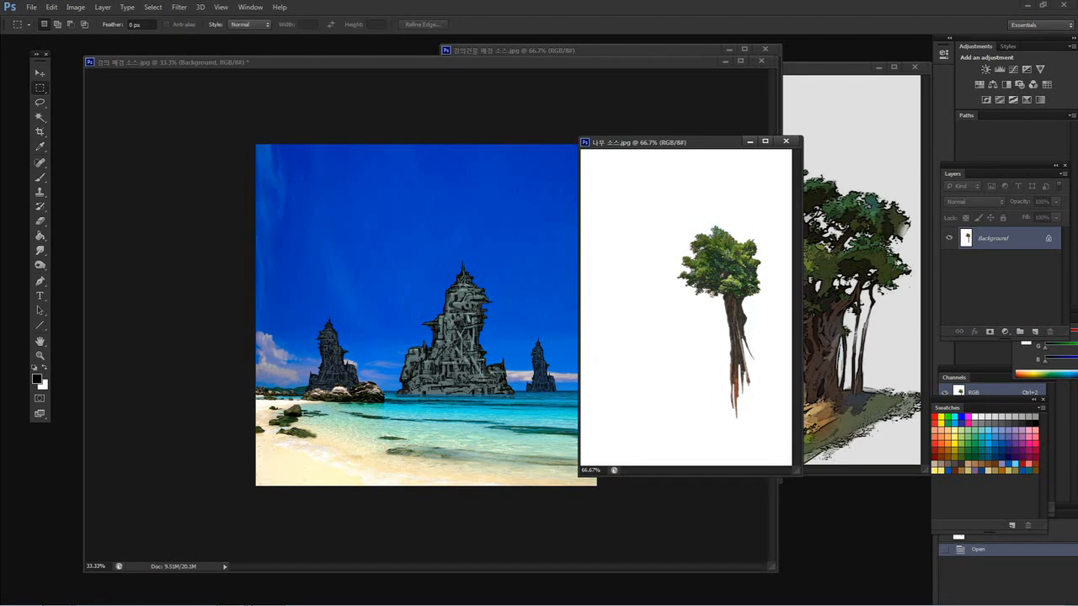
left_click_drag(727, 148, 744, 179)
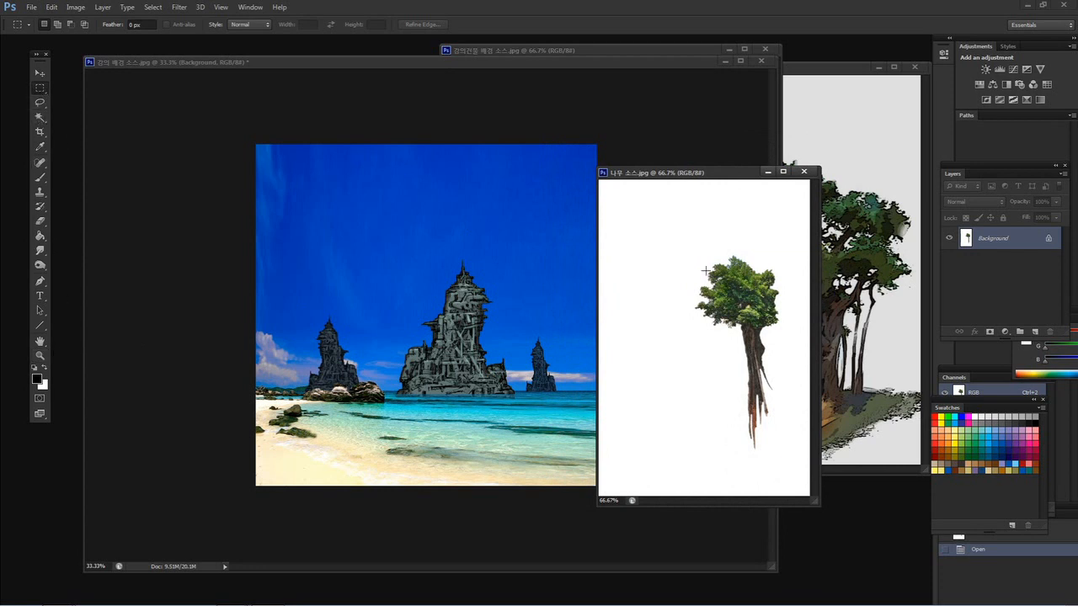
left_click_drag(682, 235, 795, 463)
left_click(39, 117)
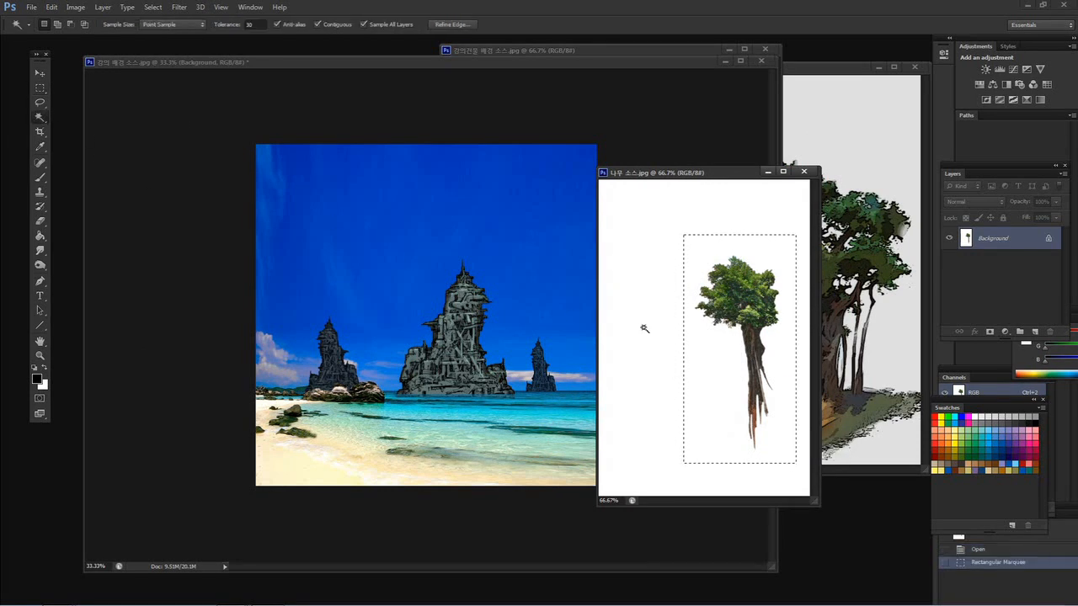
left_click(716, 362, "alt")
left_click(39, 73)
left_click_drag(736, 312, 521, 266)
- Select the white fringe pixels around the tree's foliage with the Magic Wand at tolerance 30 and Contiguous off
left_click(39, 356)
left_click(518, 267)
left_click(550, 249)
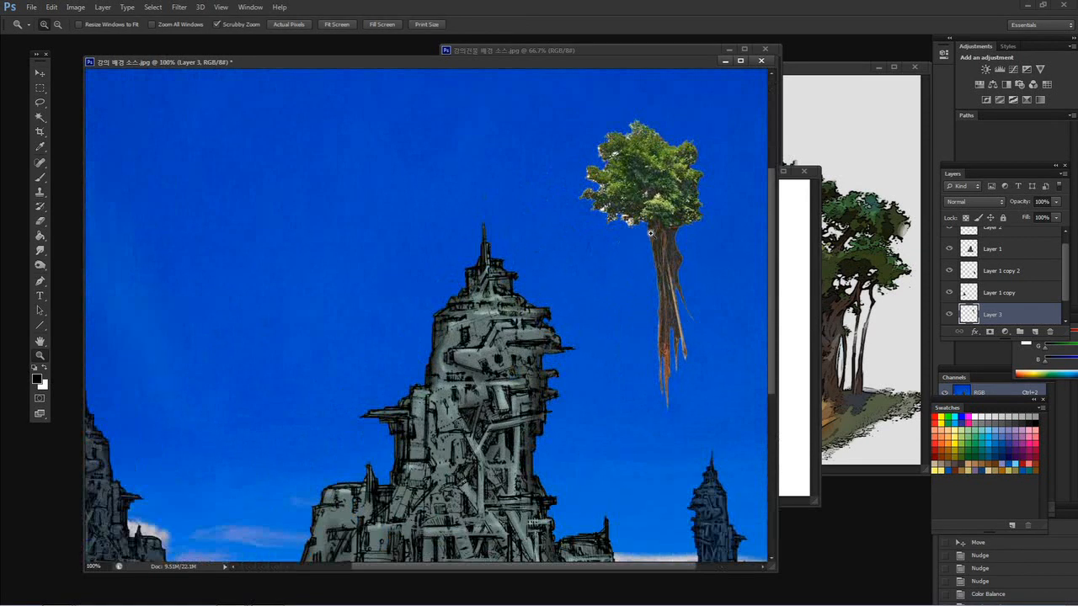
left_click(650, 232)
left_click_drag(623, 251, 534, 318)
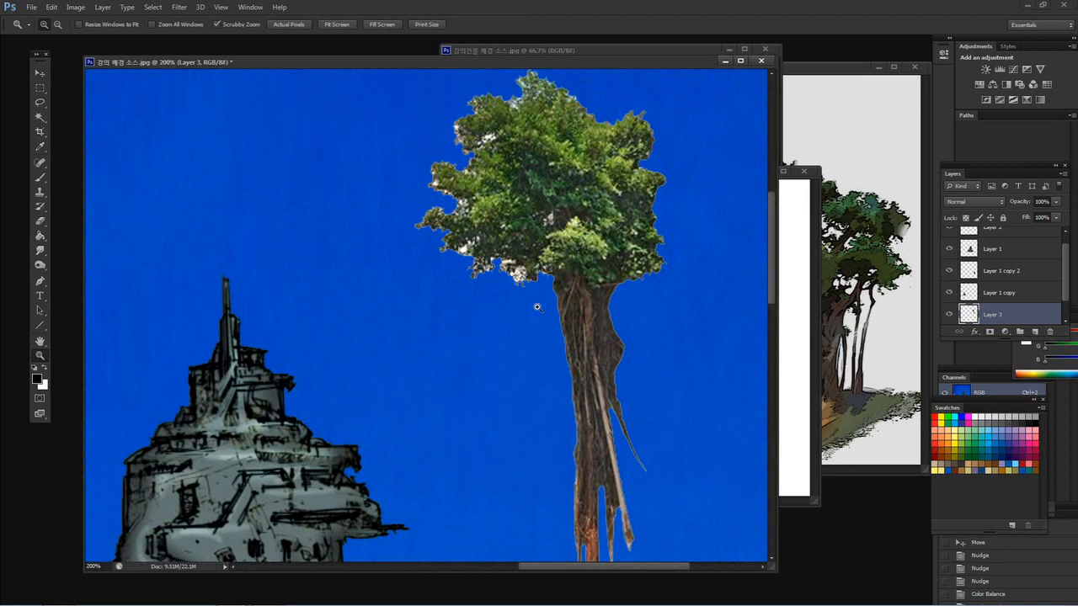
left_click(41, 117)
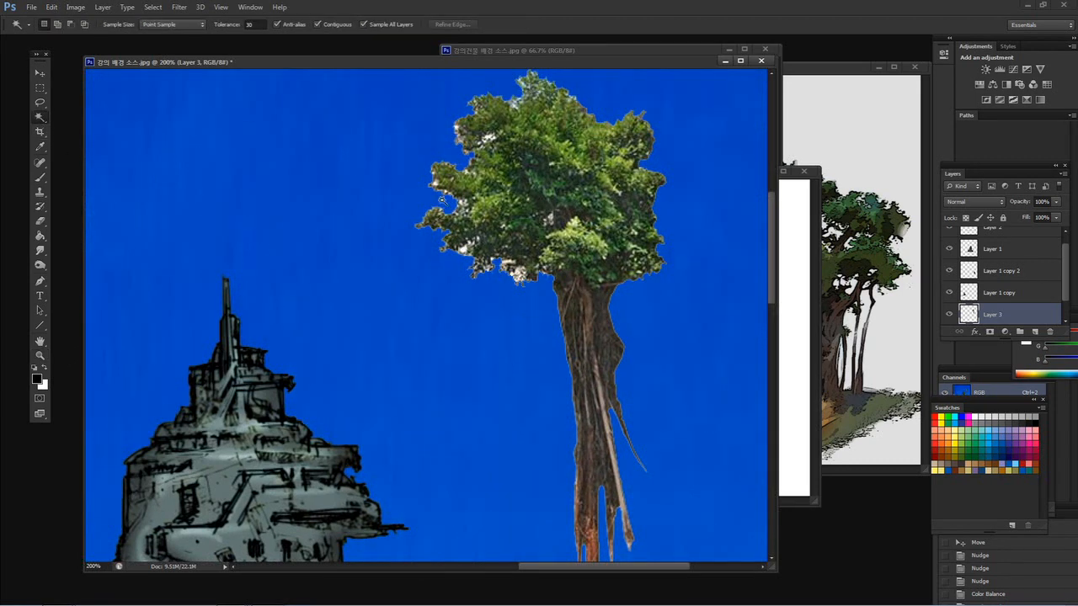
left_click(318, 24)
left_click(457, 265)
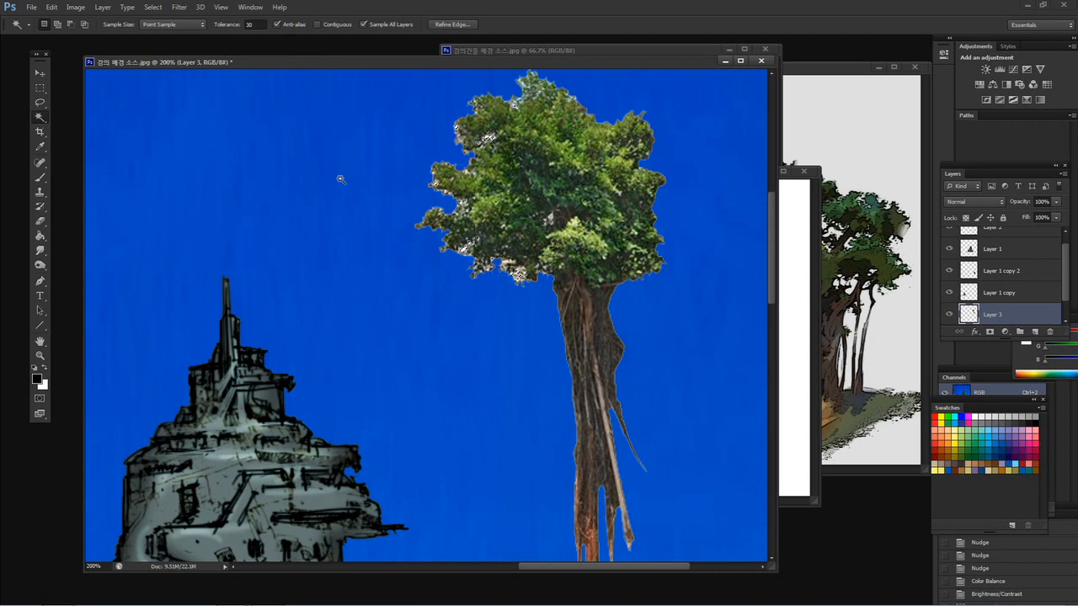
- Expand the white fringe selection around the tree's foliage by alternately applying Grow and Similar several times
left_click(153, 8)
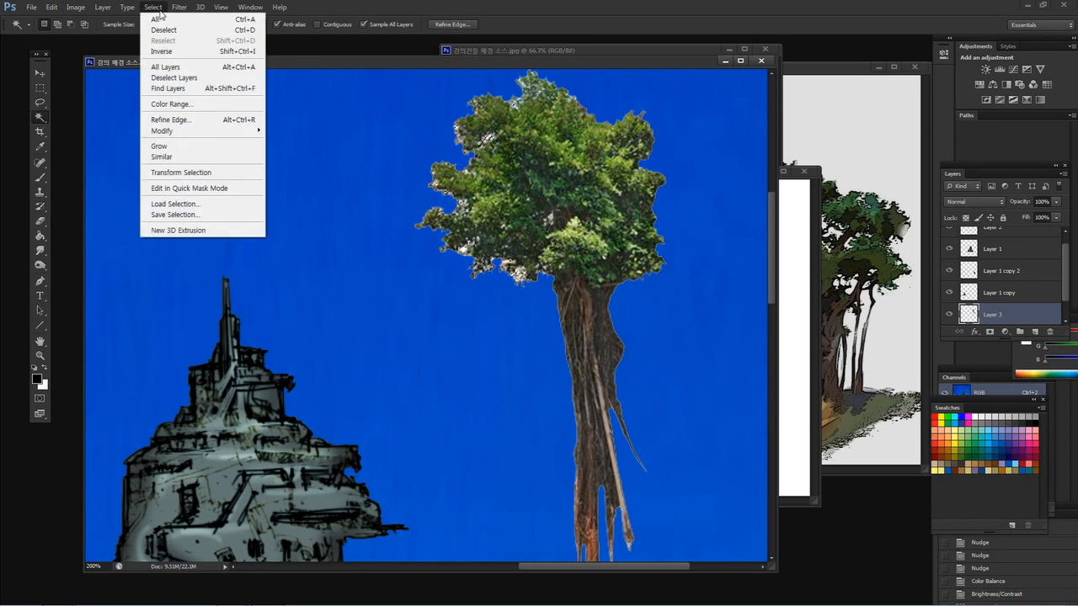
left_click(177, 148)
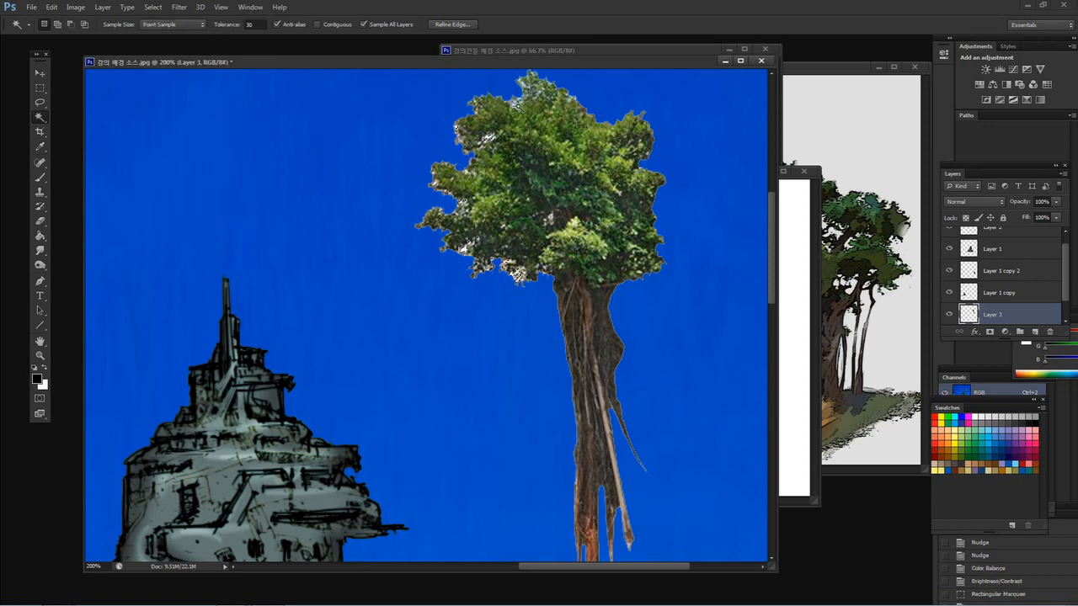
left_click(153, 7)
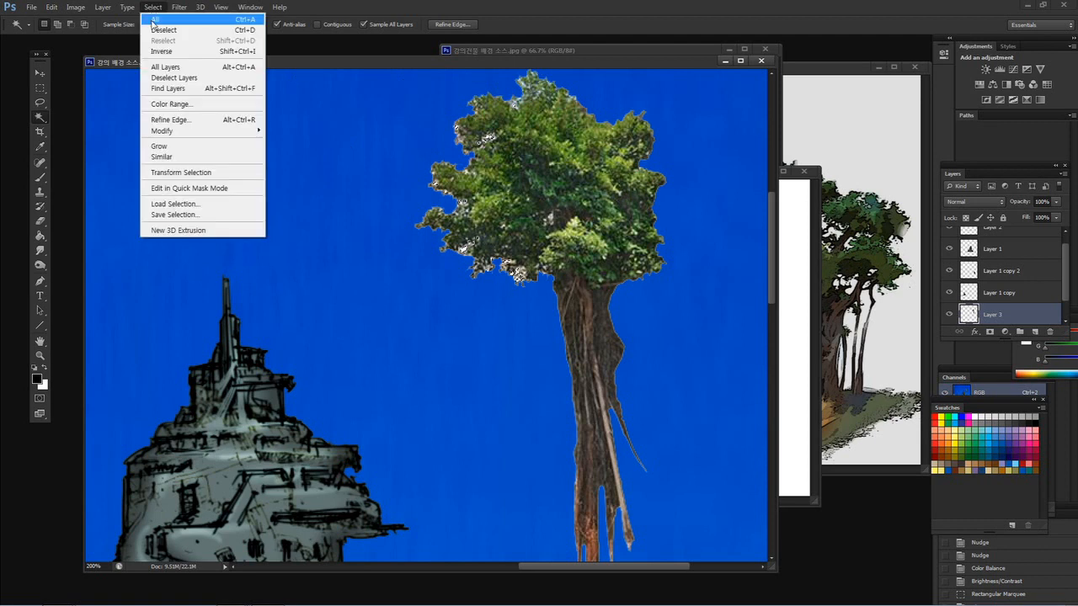
left_click(163, 147)
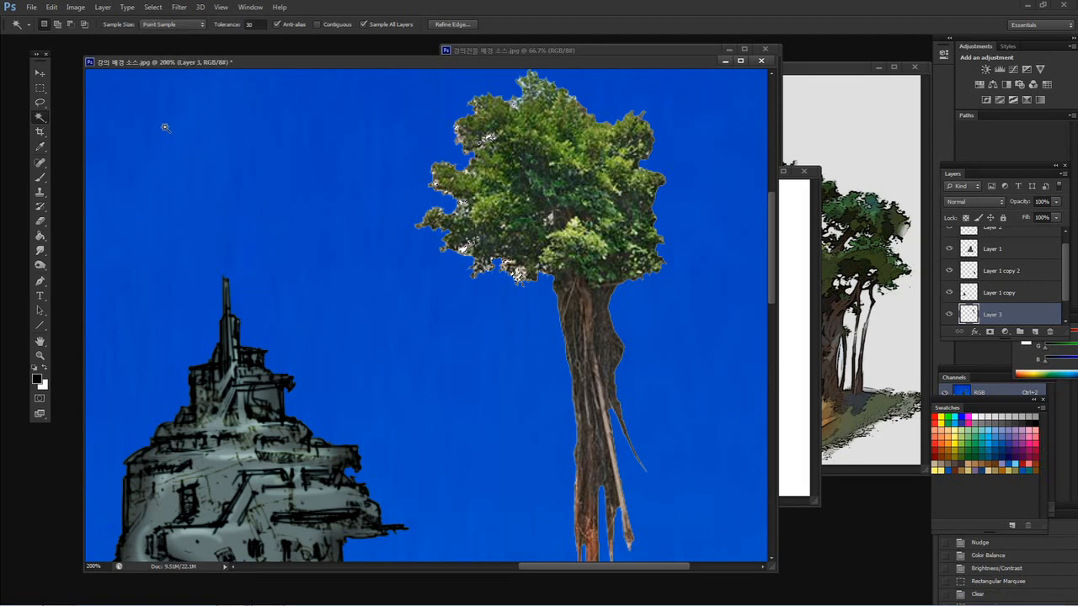
left_click(153, 9)
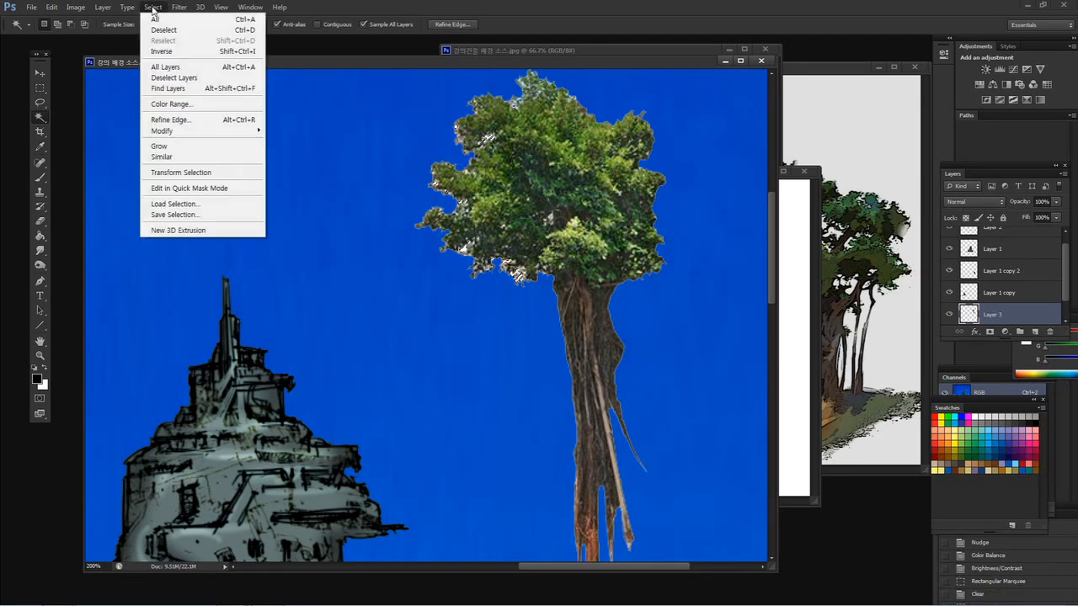
left_click(162, 157)
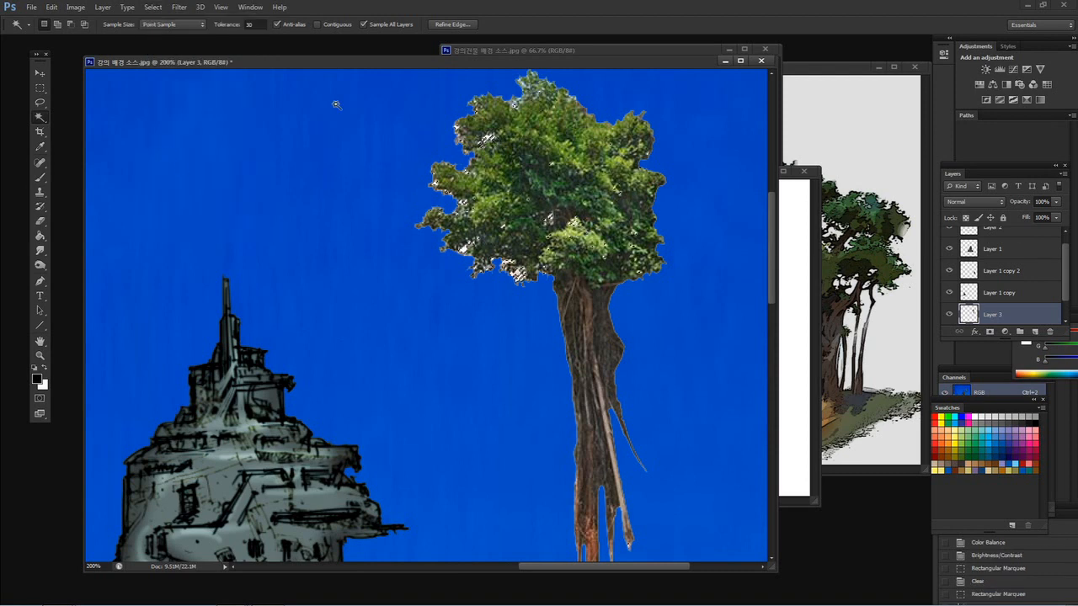
left_click(180, 8)
mouse_move(153, 8)
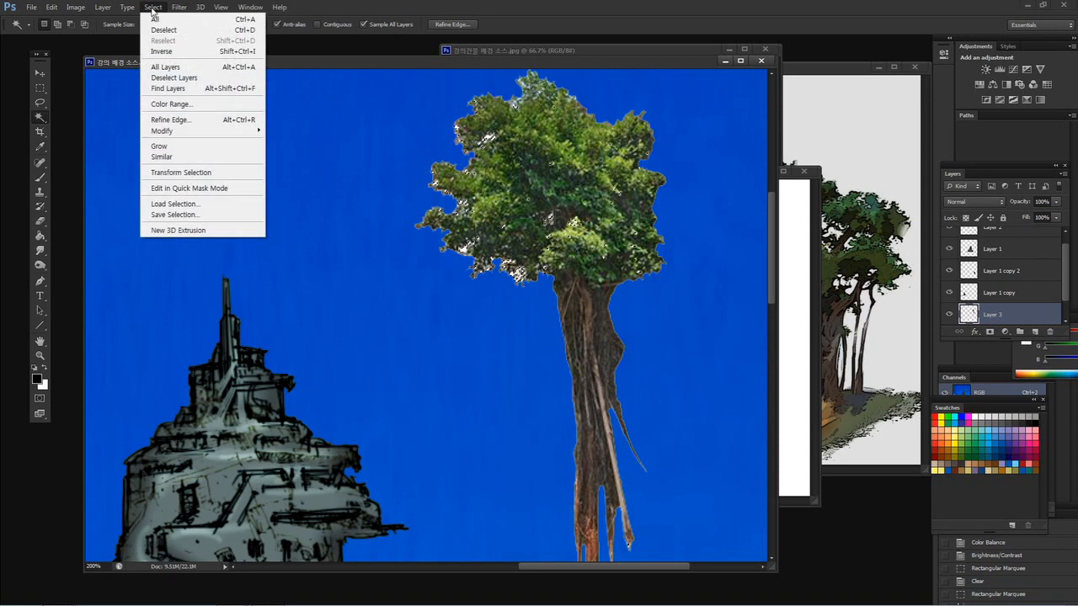
left_click(175, 147)
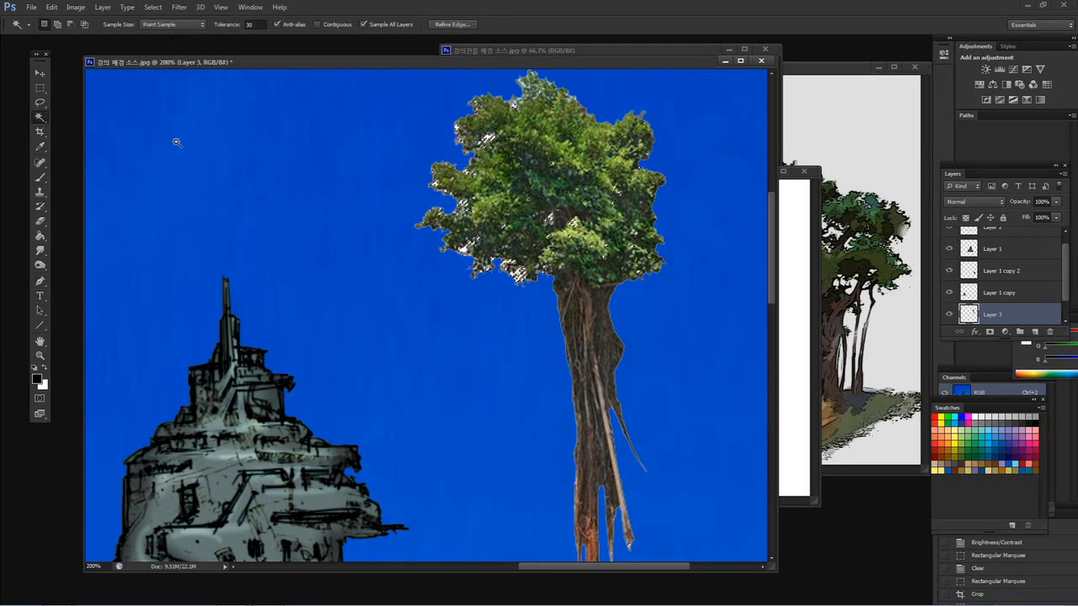
left_click(154, 8)
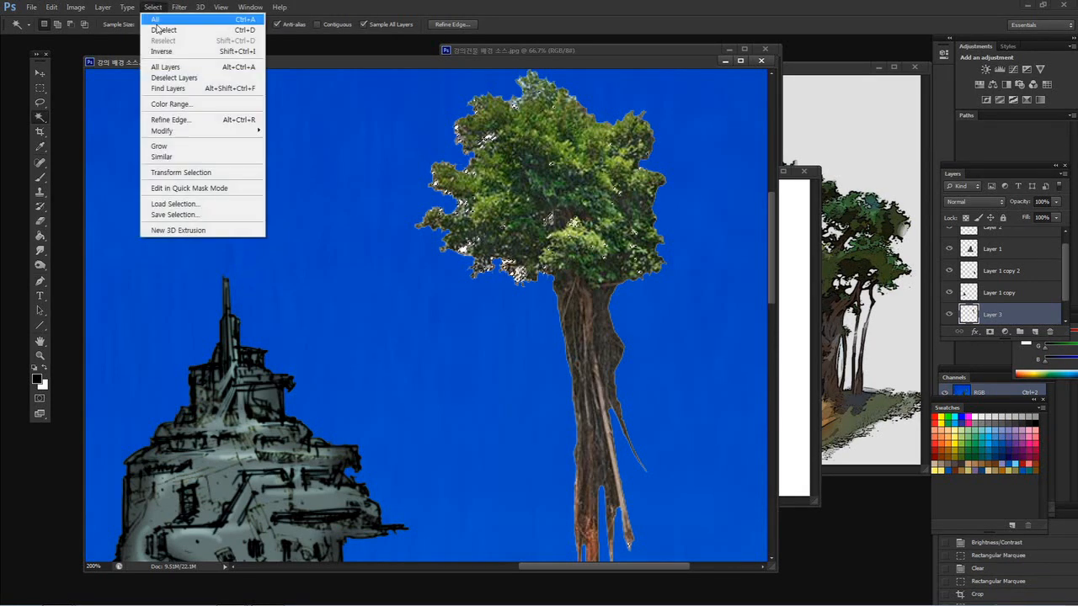
left_click(162, 159)
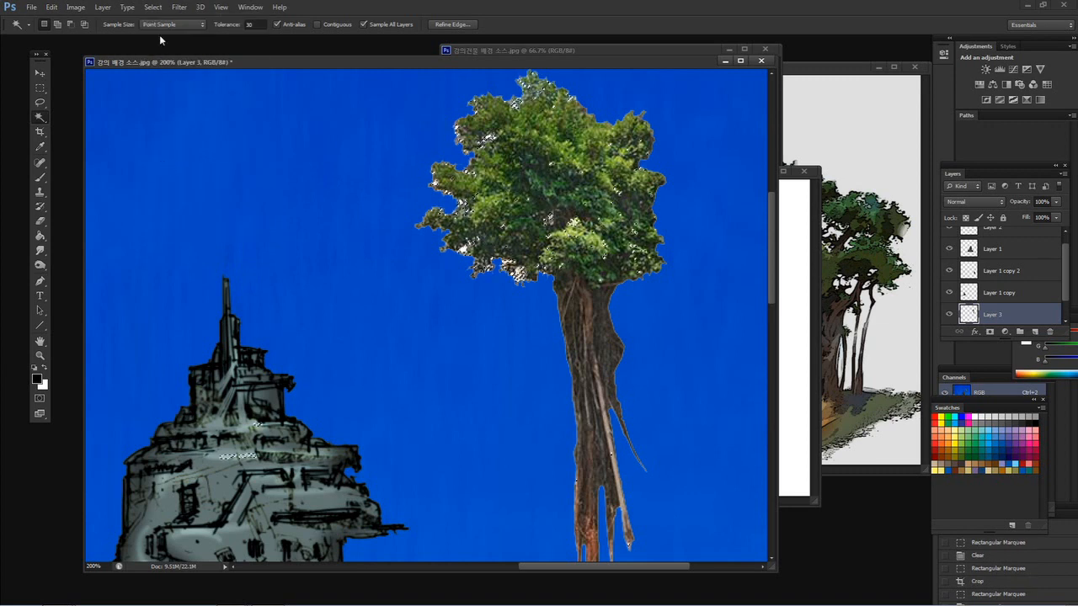
left_click(153, 7)
left_click(159, 145)
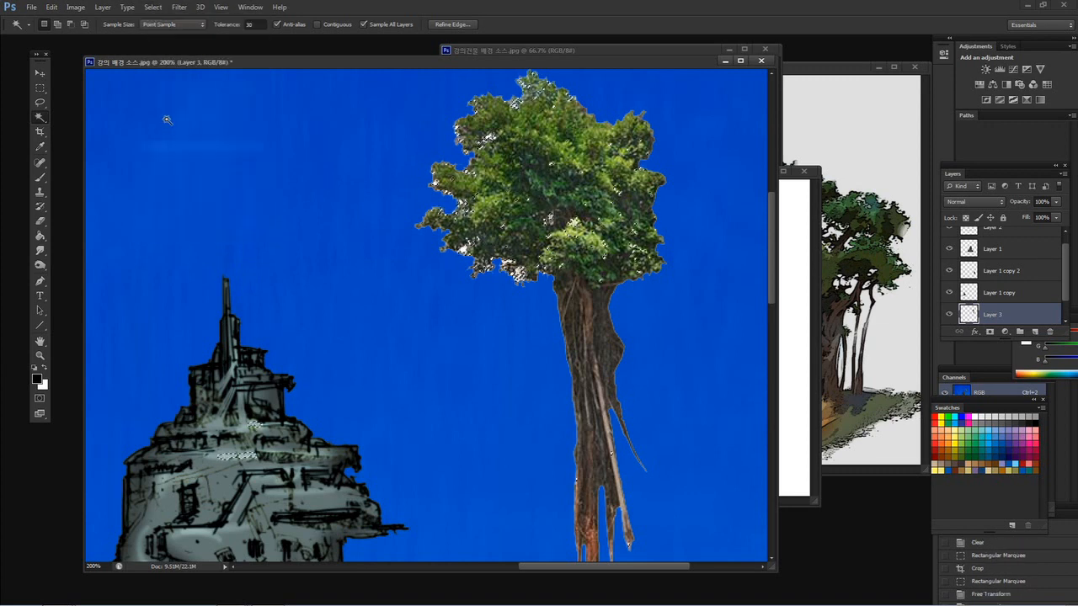
left_click(153, 8)
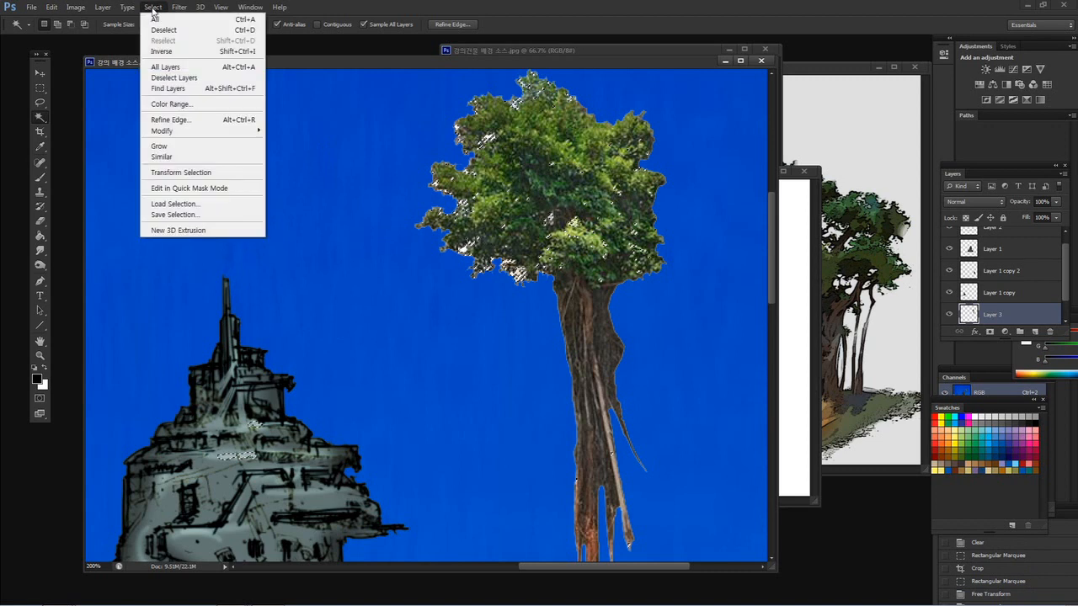
left_click(162, 156)
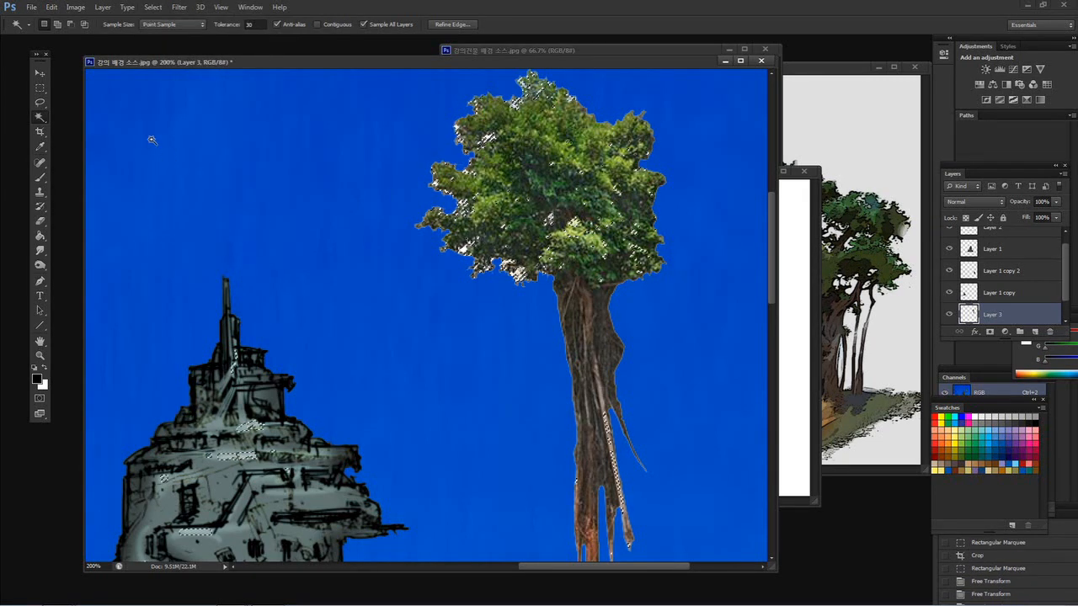
- Delete the selected white fringe pixels from the tree on Layer 3 and deselect
key("ctrl+d")
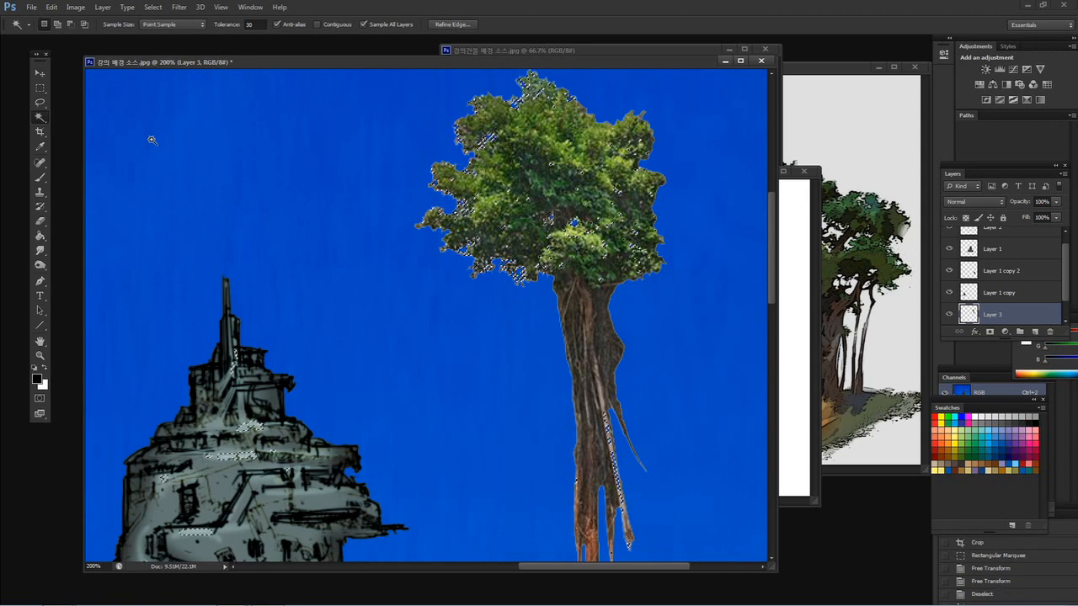
key("l")
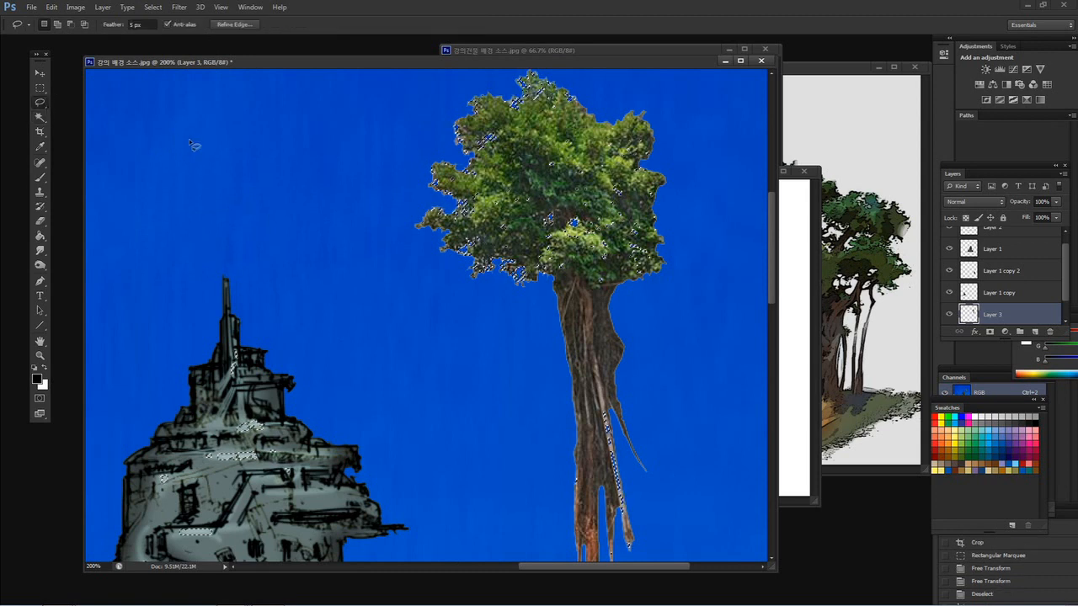
key("ctrl+minus")
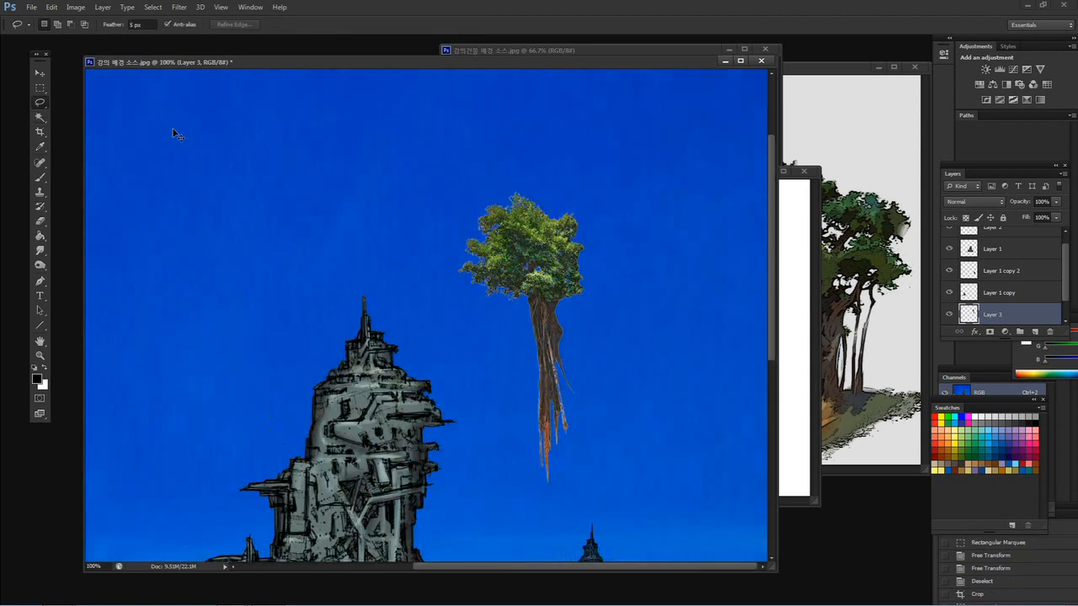
- Bring Layer 3 to the top of the layer stack and move its tree in front of the central tower's right side
key("ctrl+minus")
left_click_drag(462, 281, 428, 142)
left_click(39, 73)
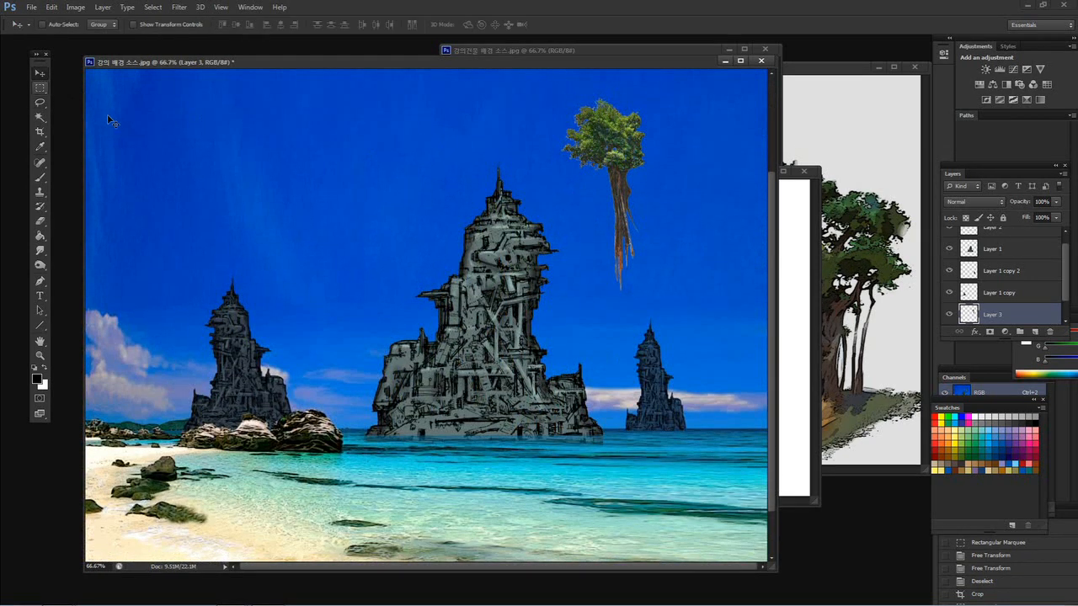
left_click_drag(1067, 293, 1066, 287)
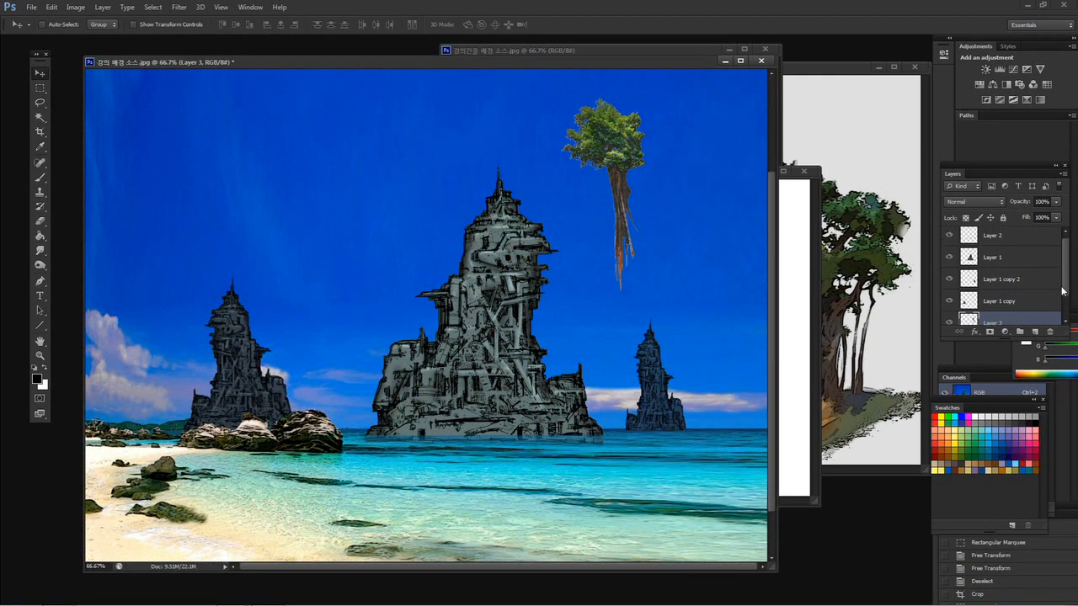
left_click_drag(1040, 321, 1032, 236)
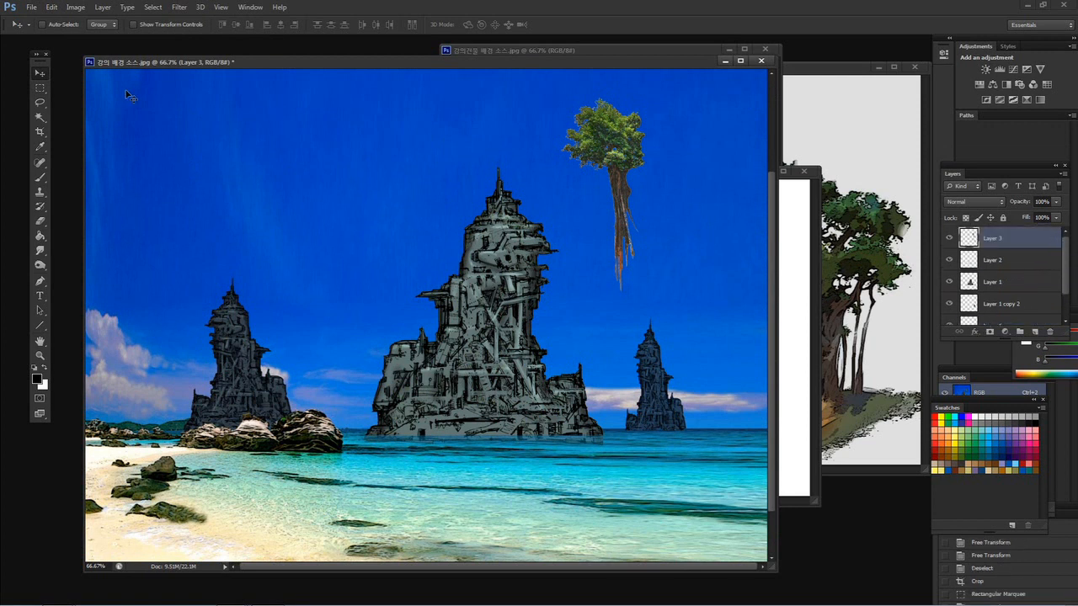
left_click_drag(625, 219, 539, 338)
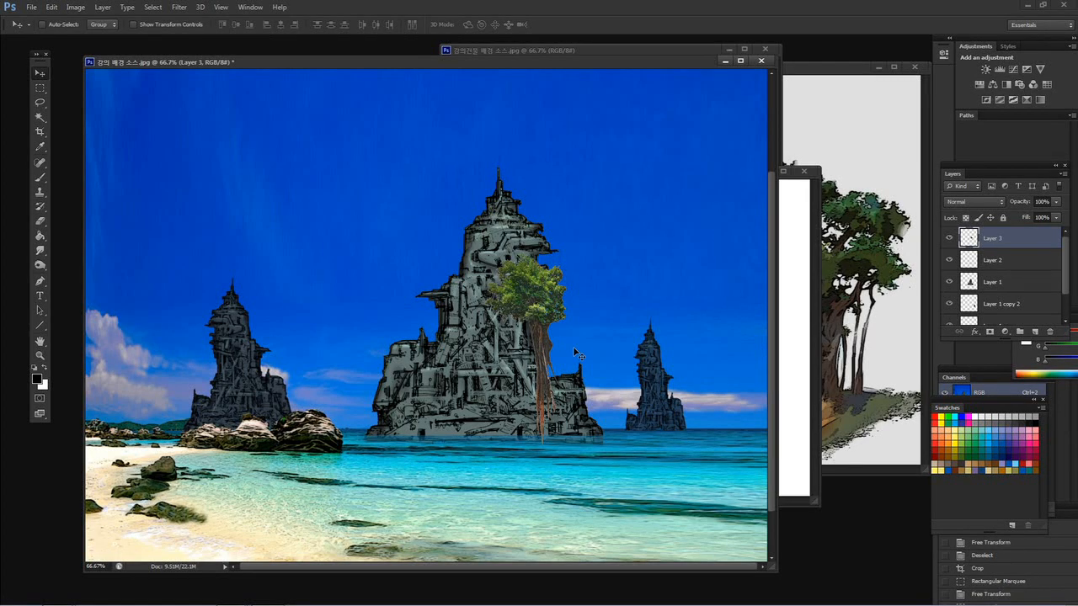
- Cut out the large tree in 나무 이미지 작업.jpg by excluding its light grey backdrop, and move it into the beach picture left of the central tower
left_click(850, 138)
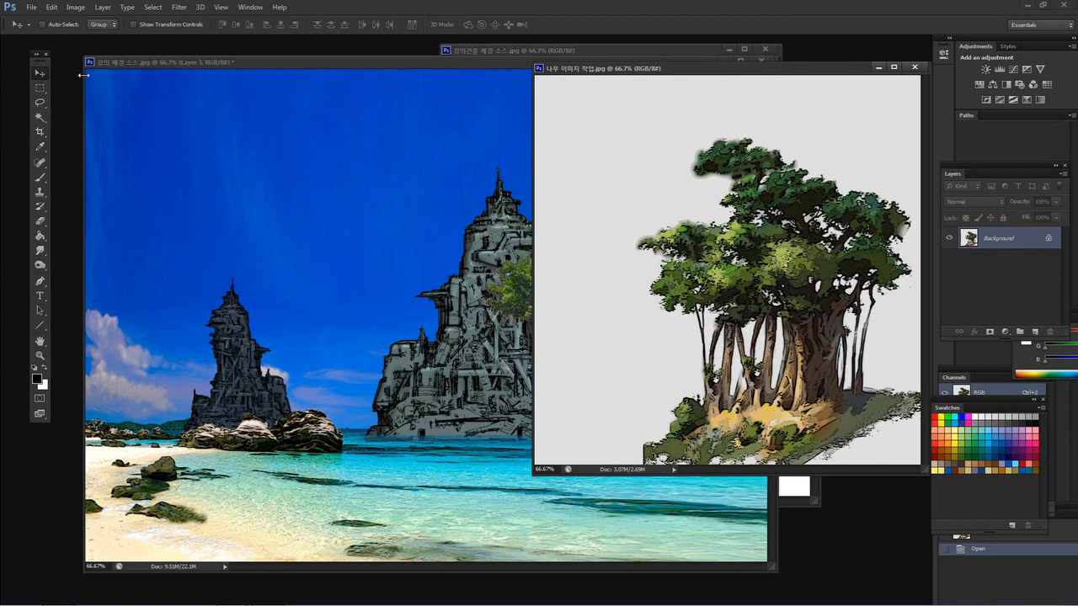
key("ctrl+minus")
left_click(41, 119)
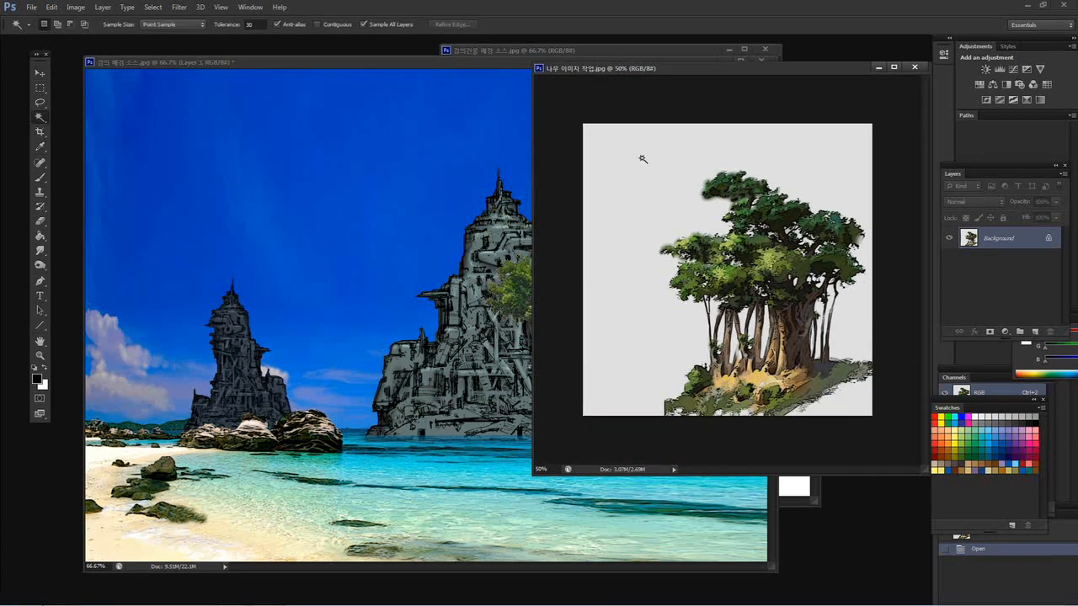
left_click(610, 203)
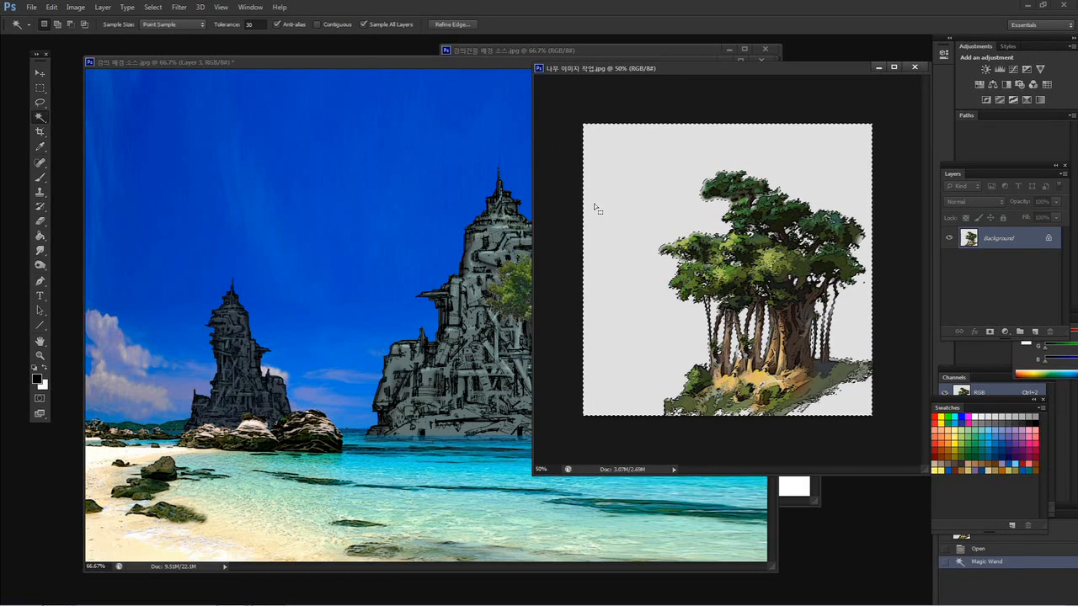
key("ctrl+shift+i")
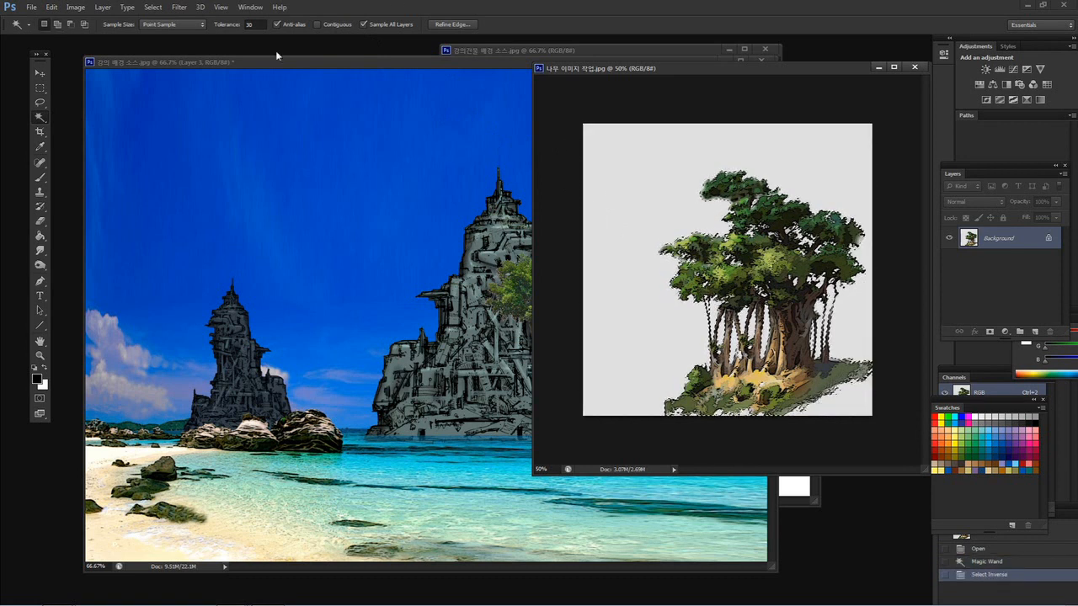
key("v")
left_click_drag(833, 295, 340, 206)
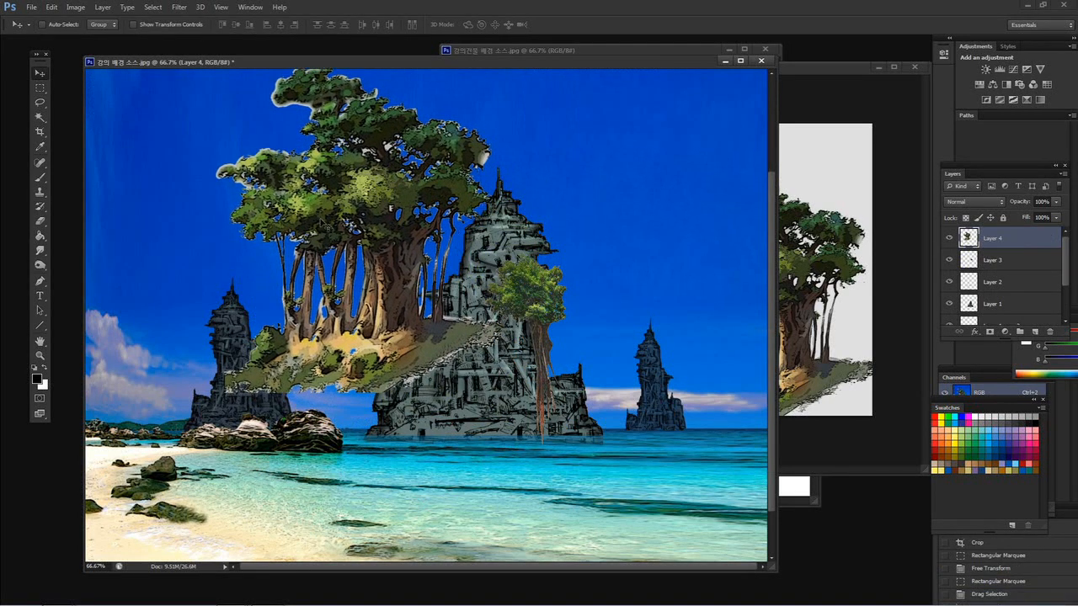
- Select the pale fringe around the large tree with the Magic Wand at tolerance 30, and expand the selection with Grow and Similar
left_click(40, 117)
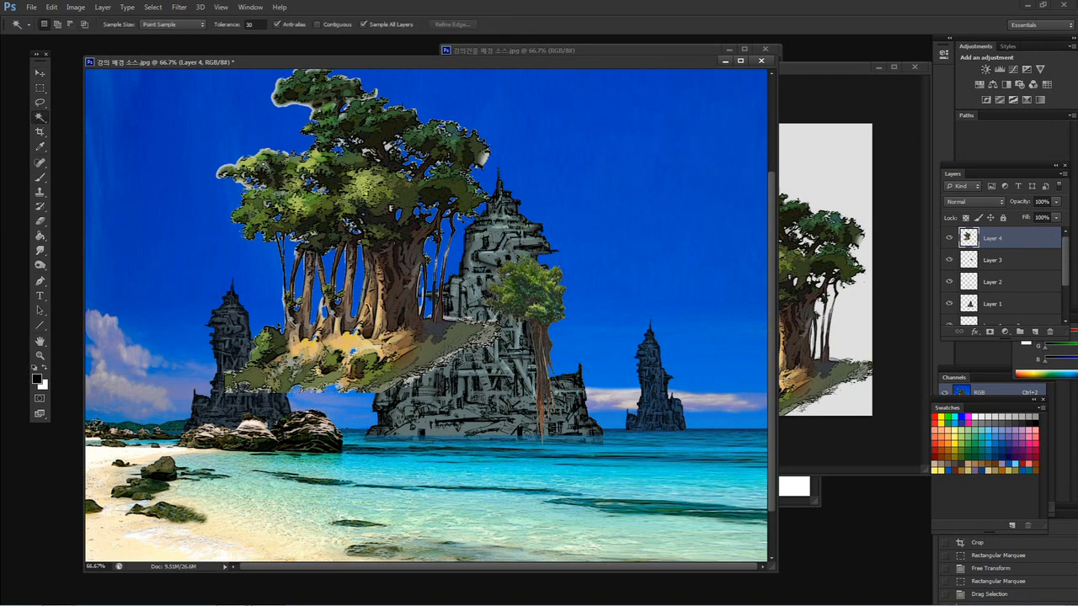
left_click(280, 108)
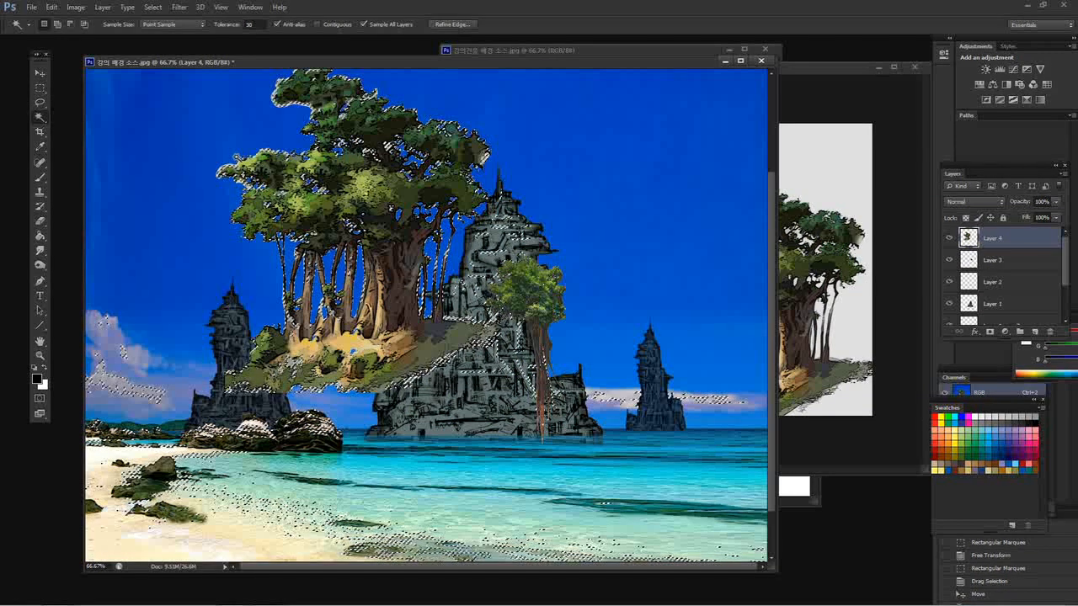
left_click(261, 131)
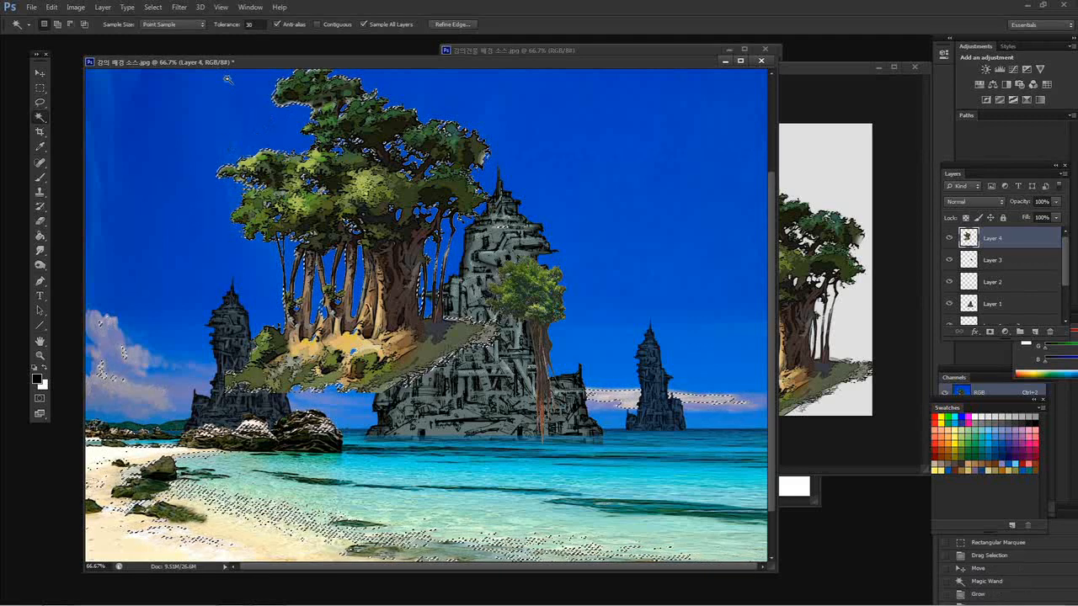
left_click(179, 7)
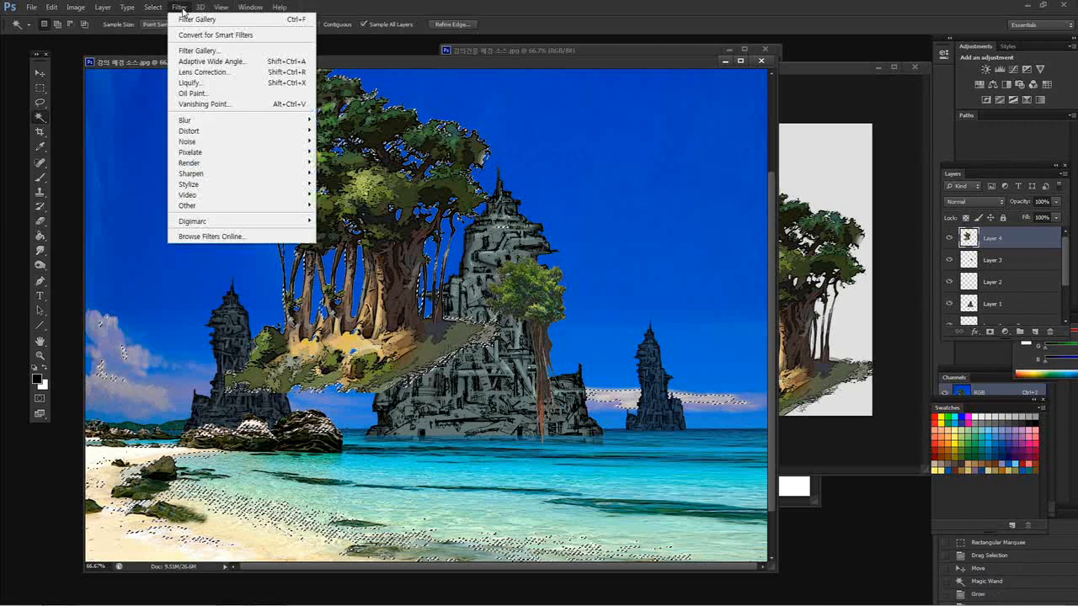
mouse_move(152, 7)
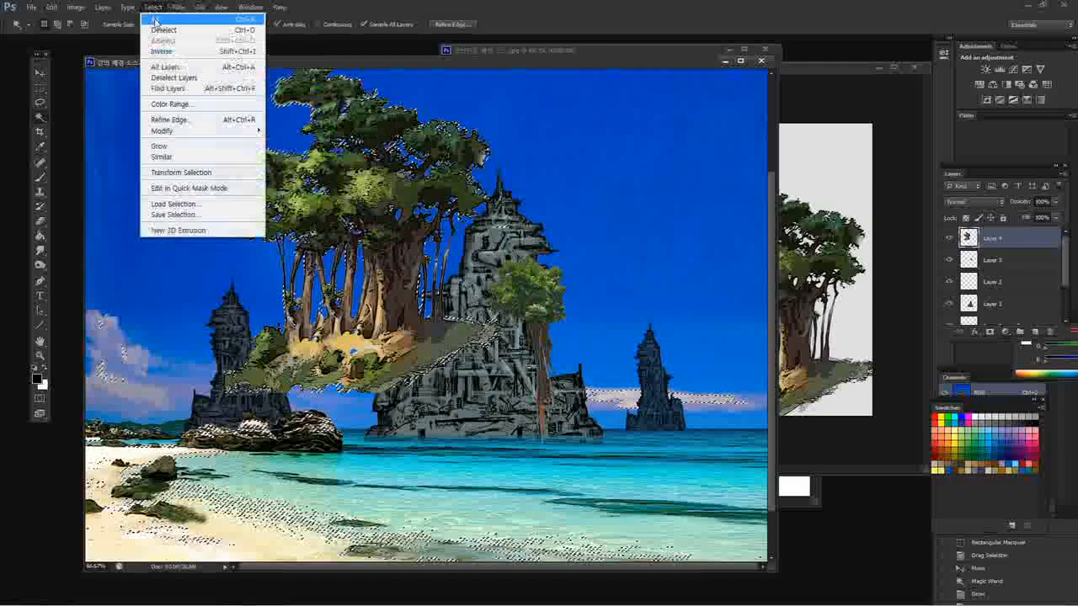
left_click(159, 156)
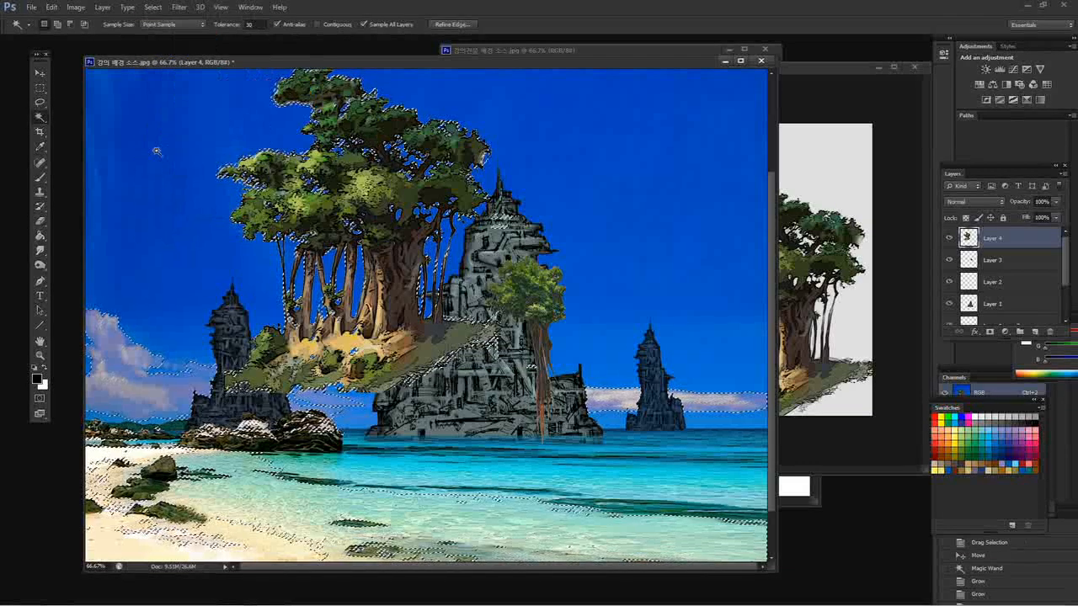
- Clear the selected pale fringe pixels from the large tree's layer and deselect
left_click(40, 103)
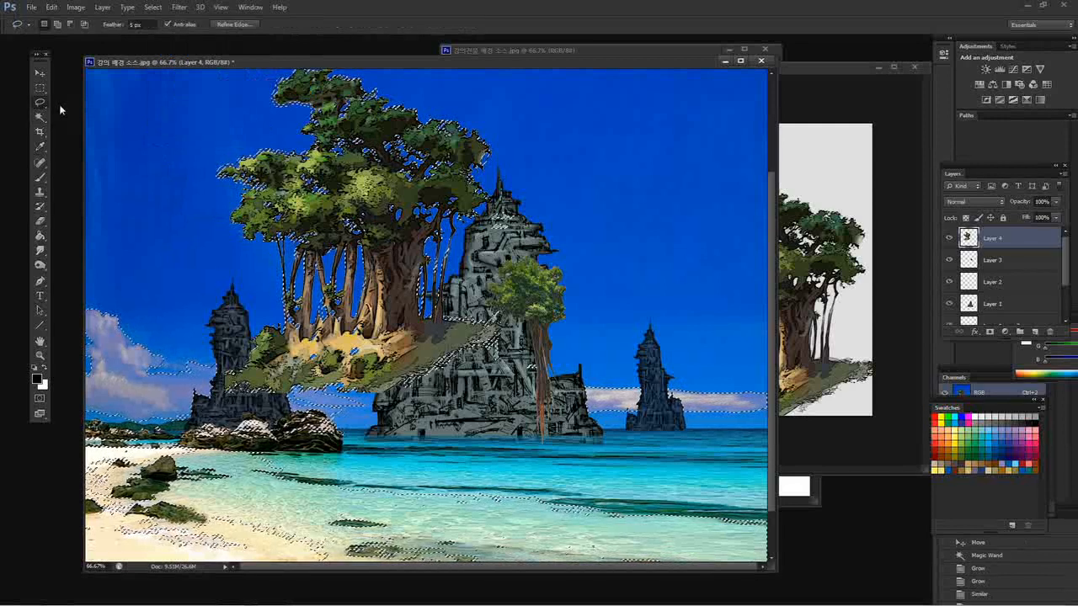
left_click(120, 143)
key("ctrl+d")
- Scale the large tree down to less than half its size and place it at the waterline in front of the central tower
key("ctrl+minus")
left_click(39, 73)
left_click_drag(400, 326, 395, 388)
left_click(51, 7)
mouse_move(165, 229)
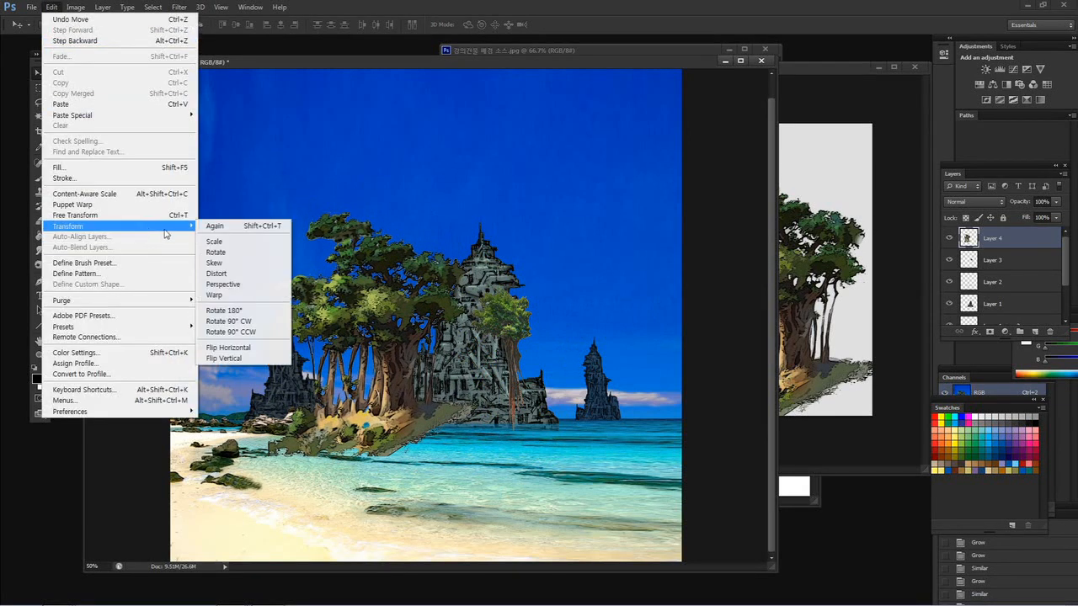
left_click(215, 242)
left_click_drag(264, 211, 392, 361)
key("Return")
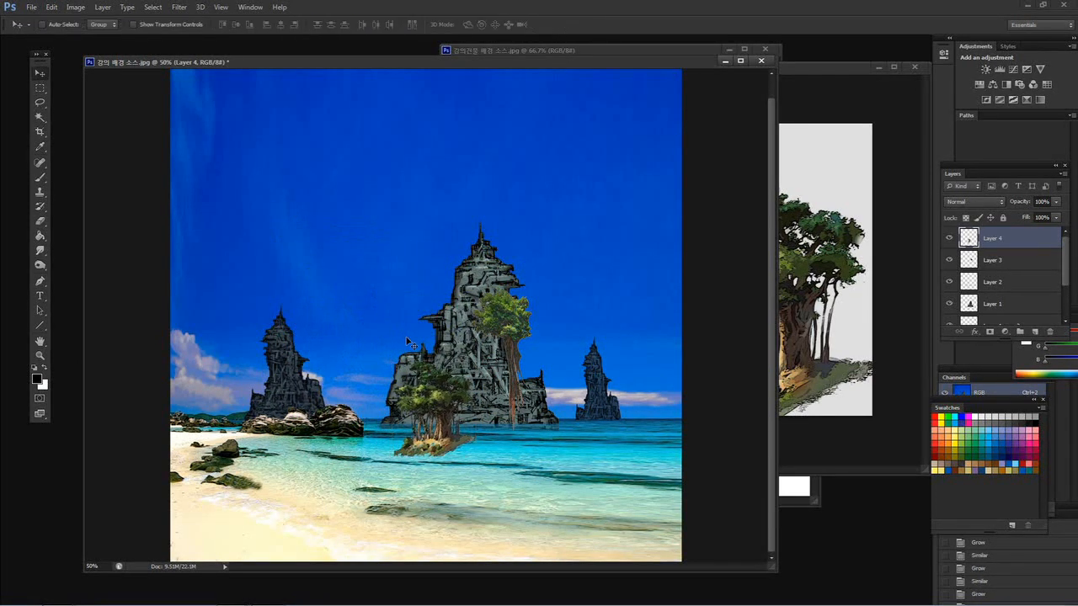
left_click_drag(453, 429, 477, 410)
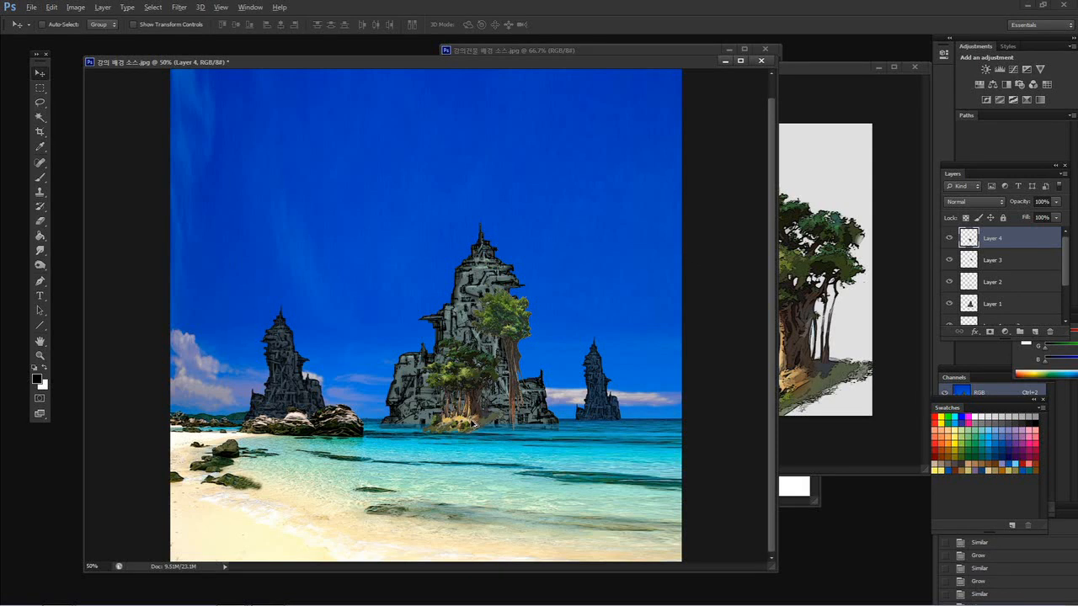
- Duplicate the large tree over the left tower and place the copy's layer beneath Layer 4
left_click_drag(456, 425, 281, 403)
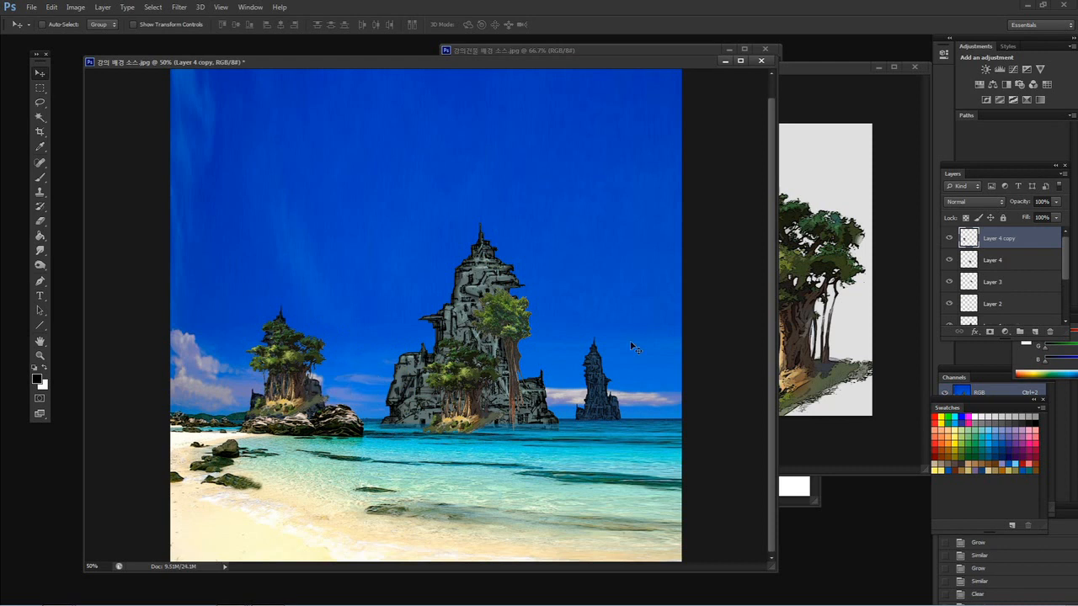
left_click_drag(1024, 242, 1027, 280)
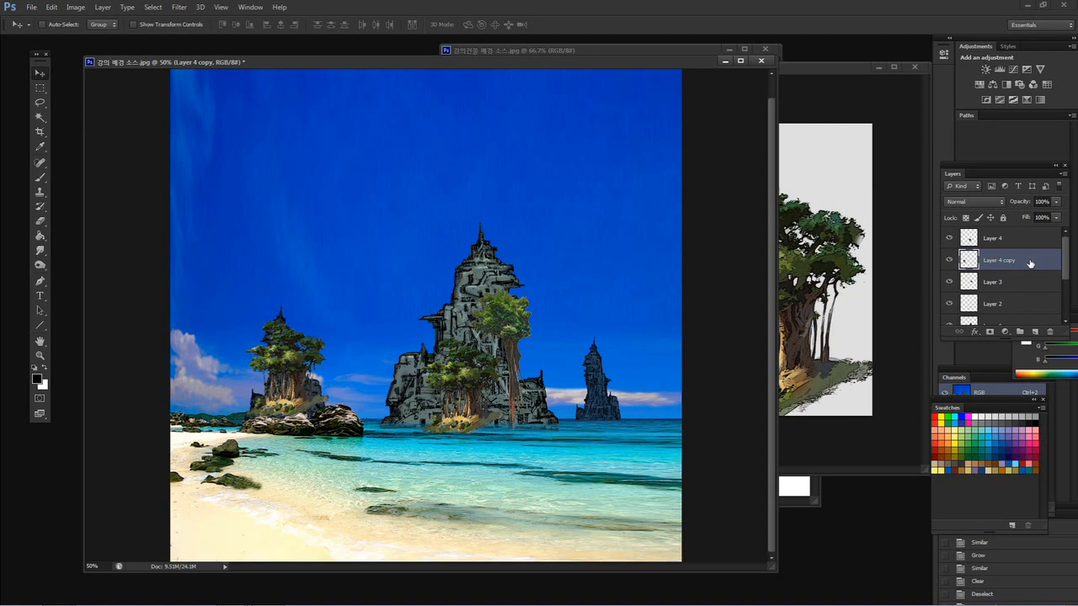
- Scale the large tree's copy down to about two thirds of its size, keeping it against the left tower's base
left_click(52, 6)
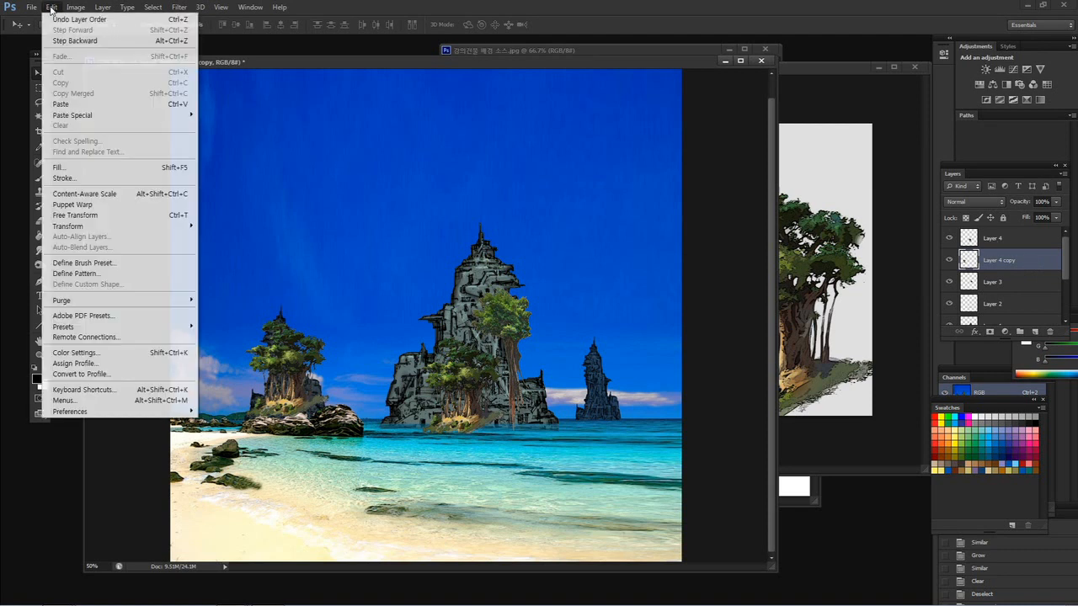
mouse_move(131, 227)
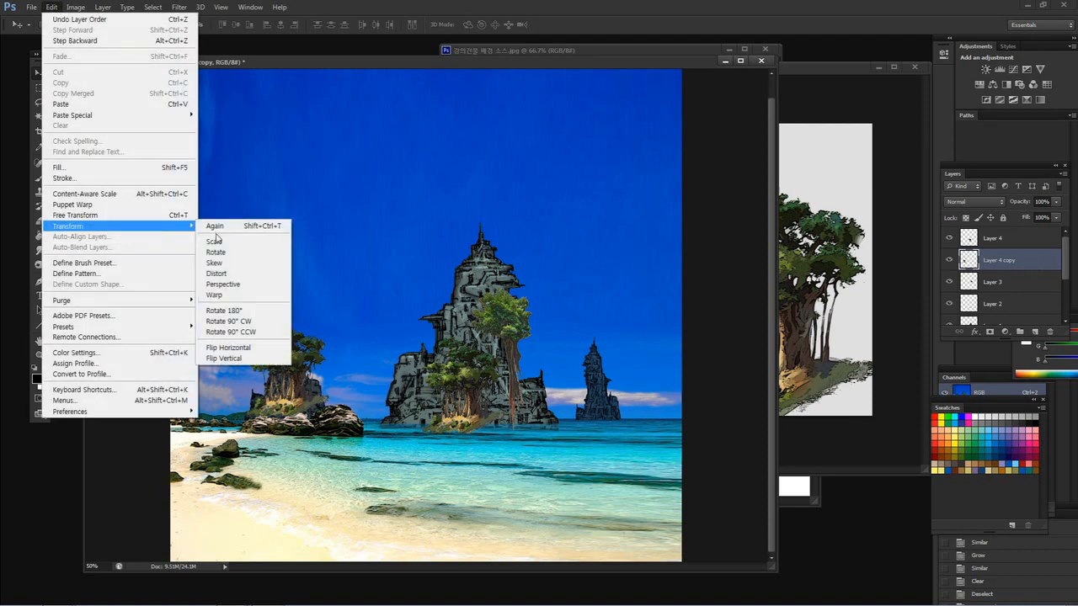
left_click(225, 239)
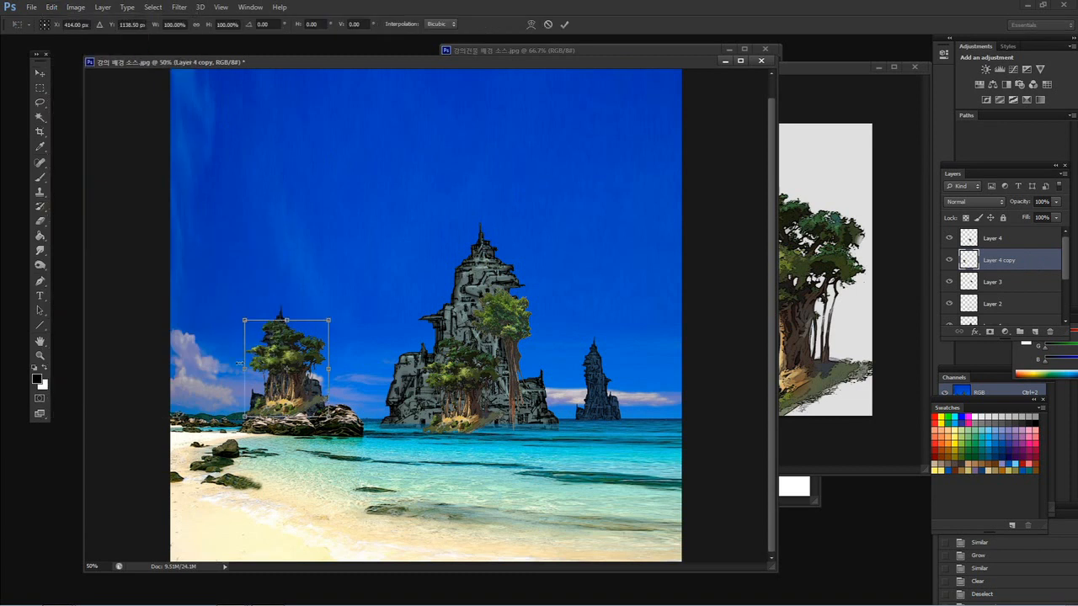
left_click_drag(244, 369, 270, 368)
left_click_drag(301, 321, 302, 339)
left_click_drag(328, 378, 324, 378)
key("Return")
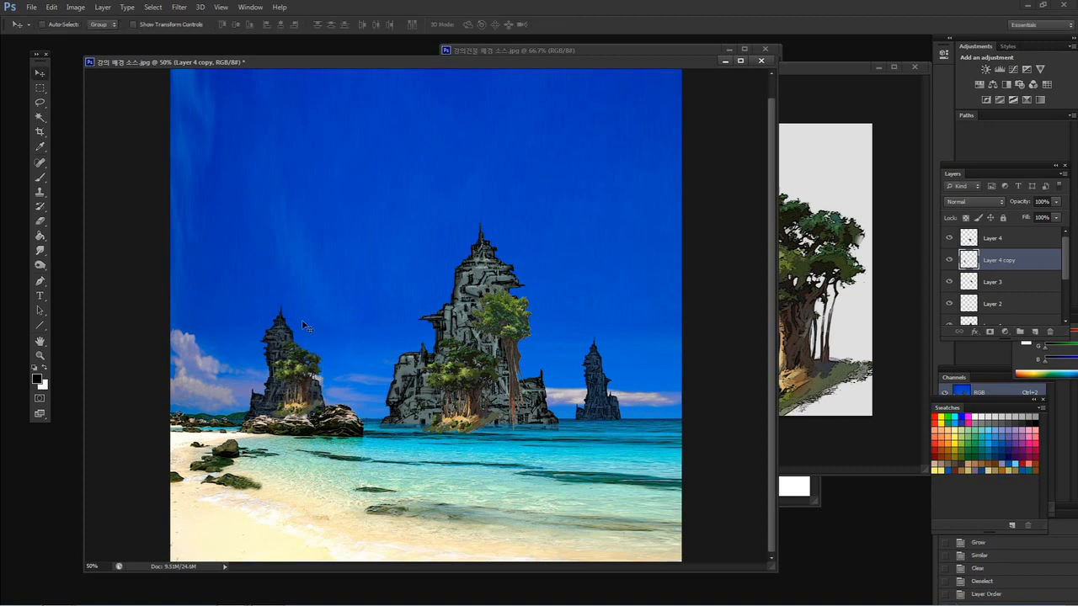
- Move the tree copy to the left tower's outer edge, flip it horizontally and seat it on the shore rocks
key("ctrl+plus")
left_click_drag(346, 316, 514, 177)
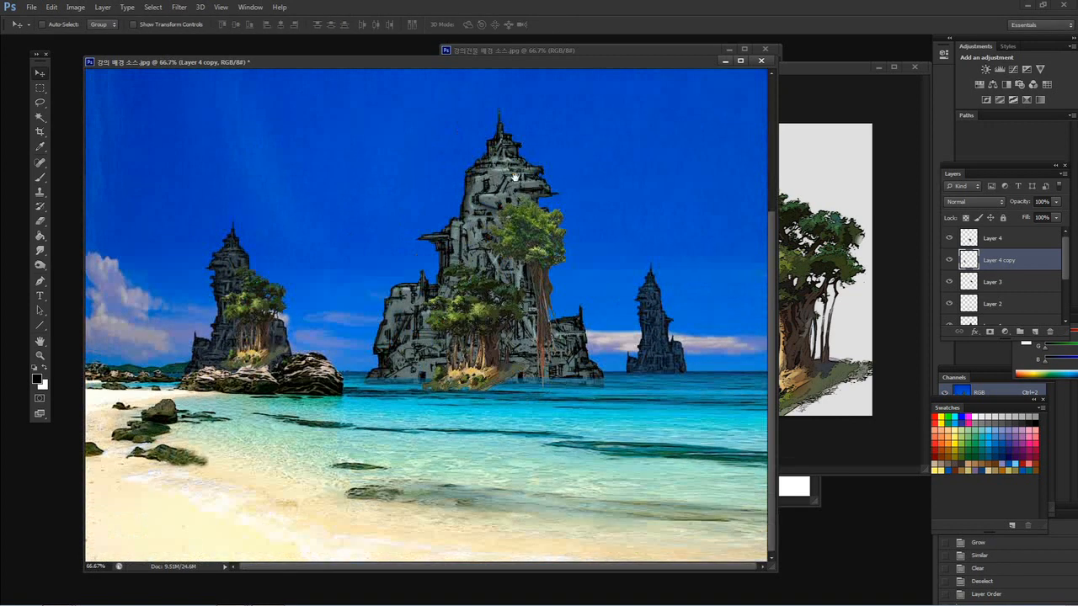
left_click_drag(250, 351, 212, 352)
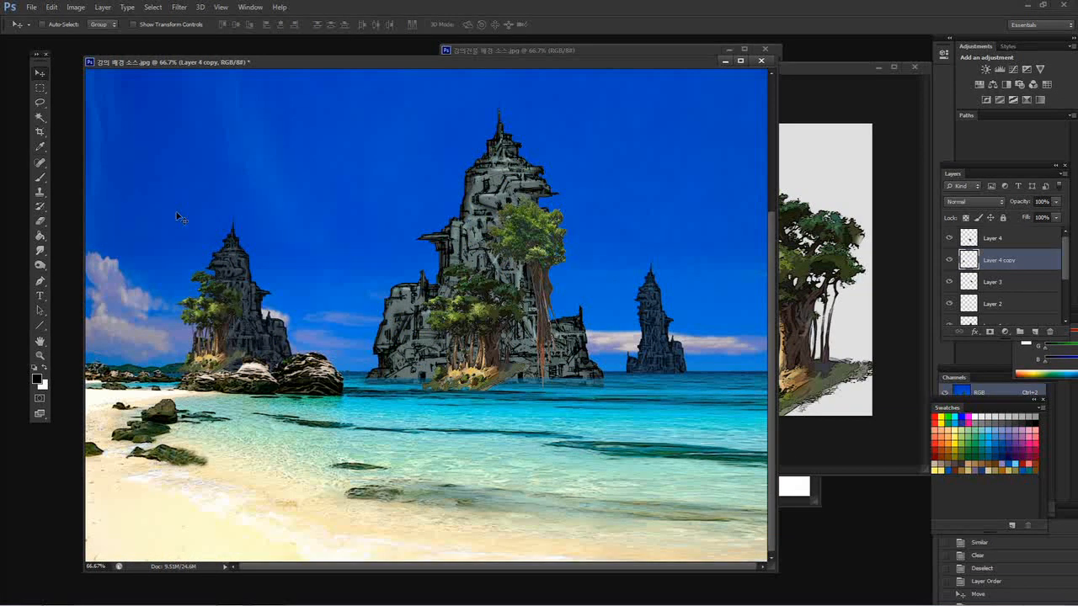
left_click(52, 8)
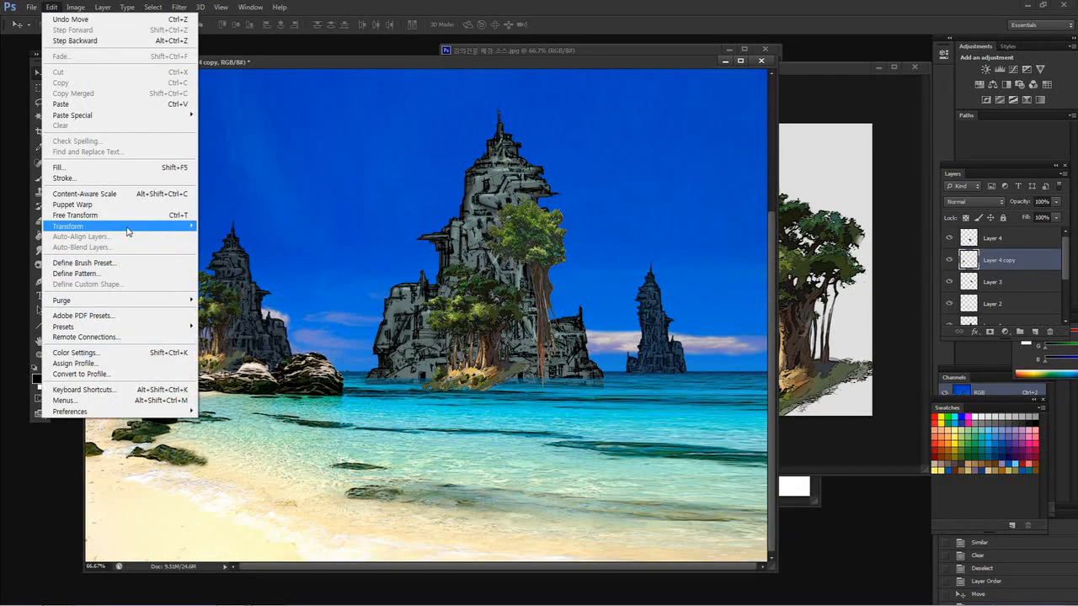
mouse_move(130, 227)
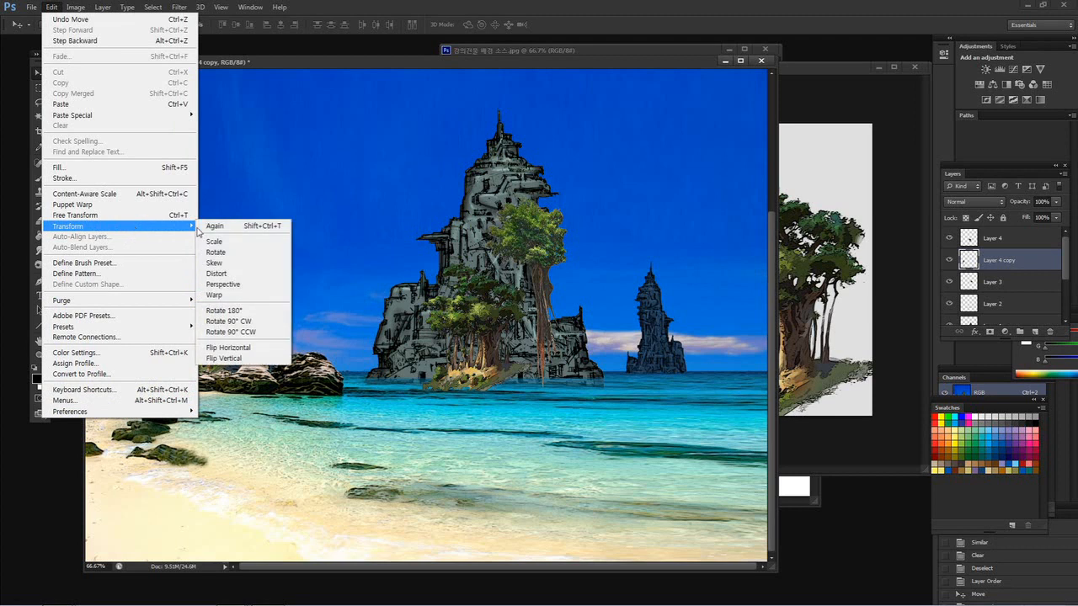
left_click(253, 347)
left_click_drag(223, 370, 214, 381)
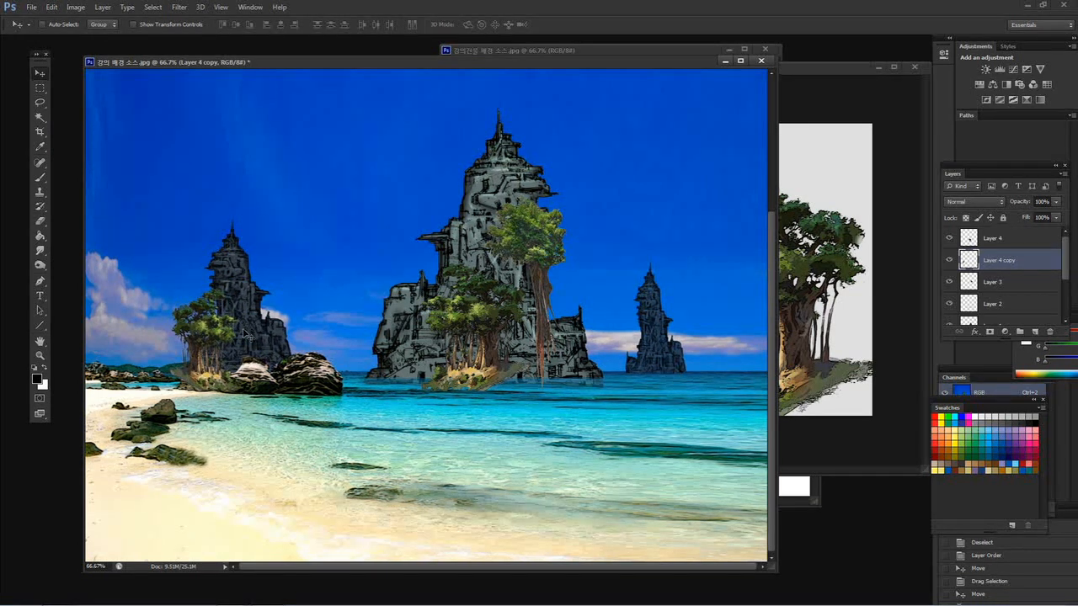
- Lower the tree copy's opacity to 62% and erase its ground patch overhanging the distant sea and hills beside the rocks
key("ctrl+plus")
left_click_drag(248, 310, 420, 239)
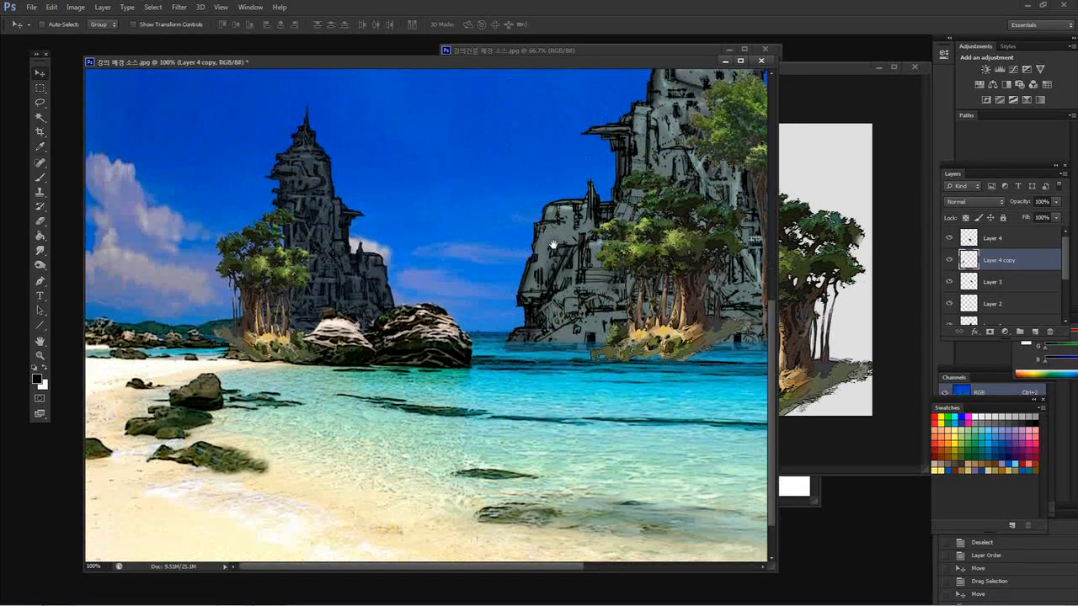
left_click(1056, 204)
left_click_drag(1034, 212, 1036, 218)
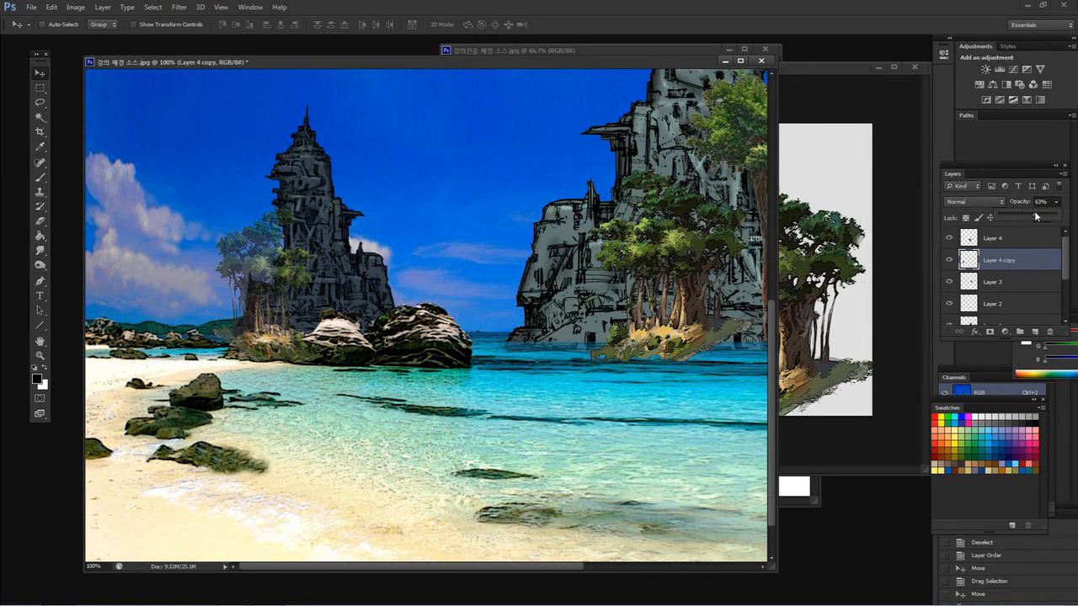
key("ctrl+plus")
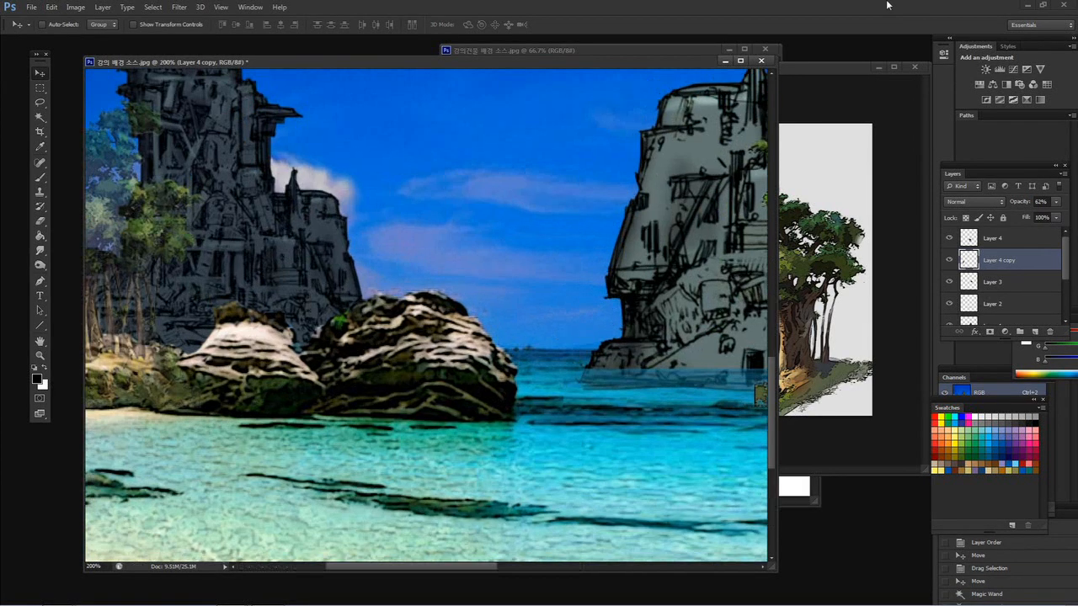
left_click_drag(317, 310, 632, 285)
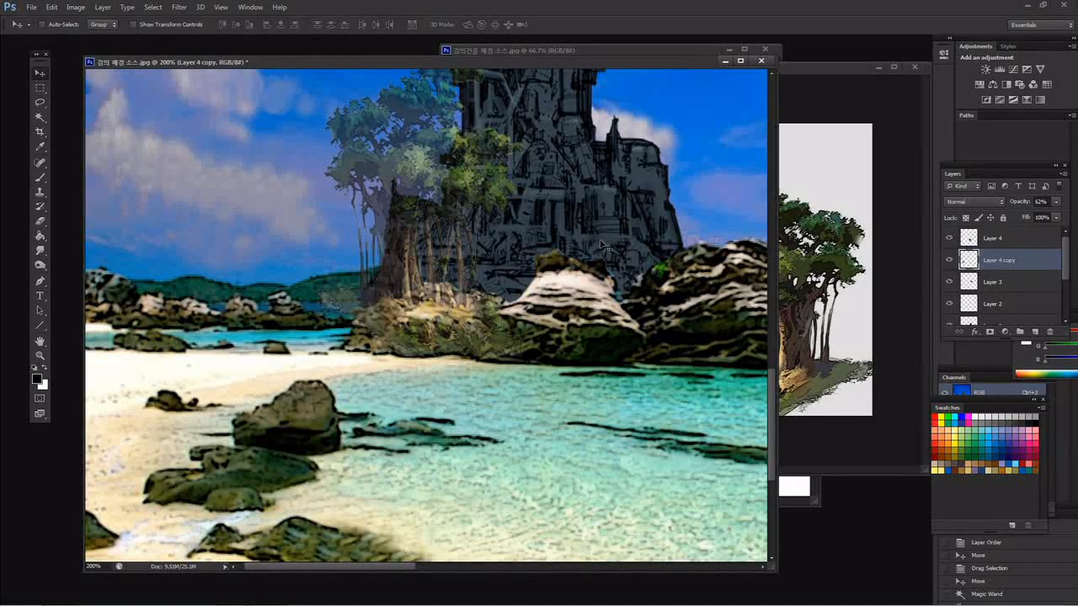
key("ctrl+plus")
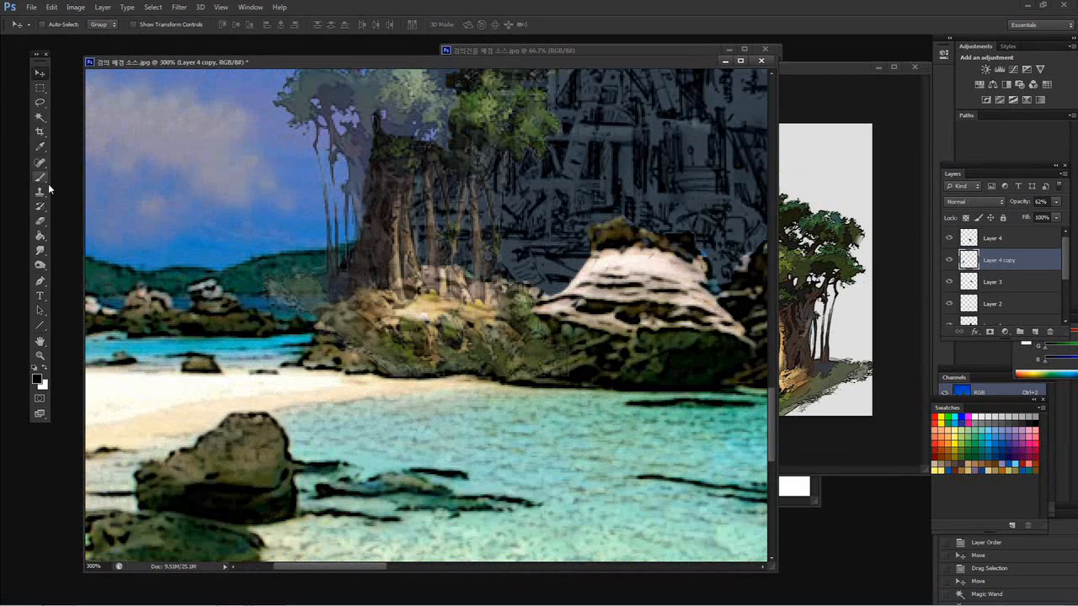
left_click(40, 221)
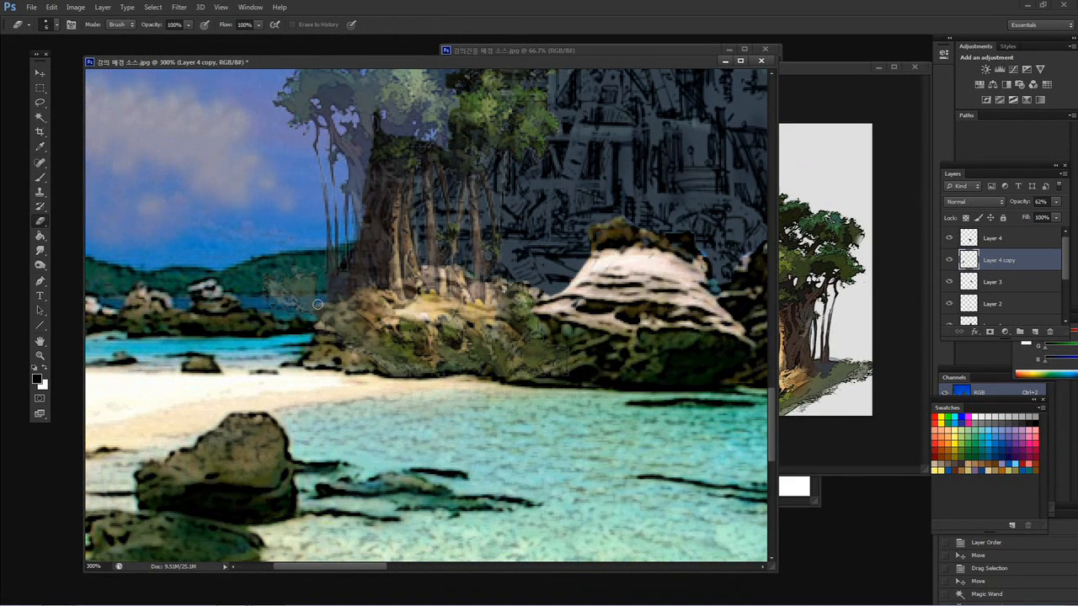
mouse_move(311, 326)
left_mouse_down()
mouse_move(307, 276)
mouse_move(274, 266)
left_mouse_up()
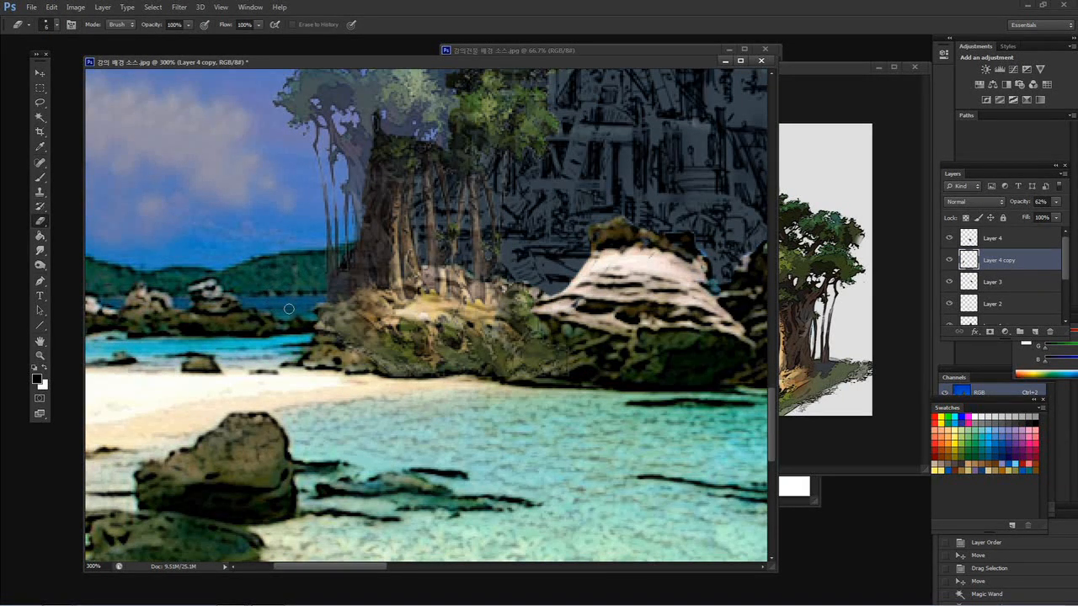
left_click(267, 297)
- Restore the tree copy's opacity to 100% and erase its remaining grassy base over the shore rocks up to the trunks
left_click(1055, 203)
left_click_drag(1055, 218, 1056, 222)
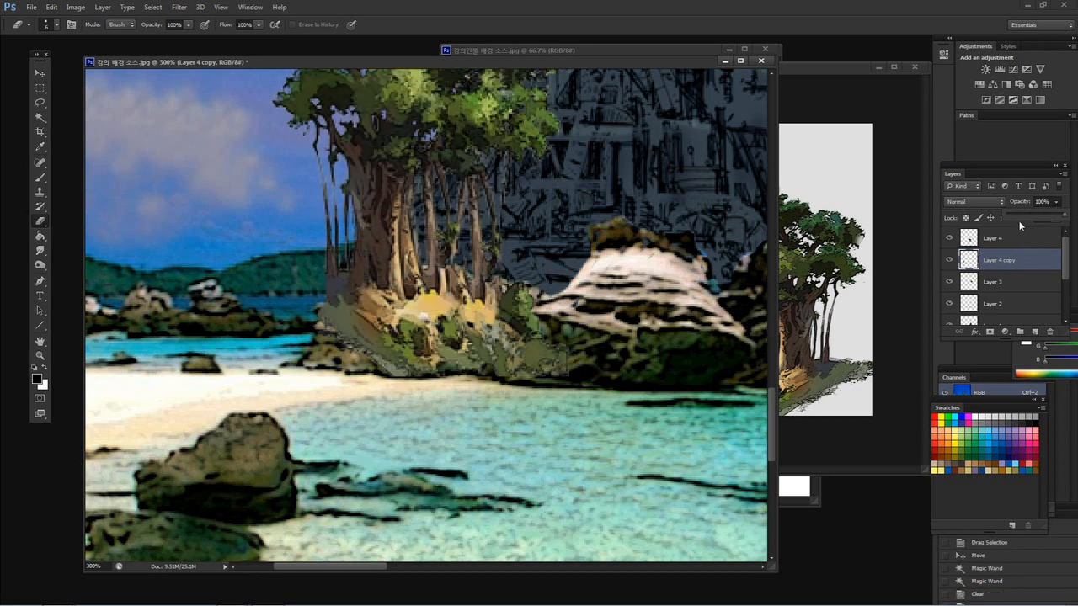
left_click(323, 323)
mouse_move(323, 323)
left_mouse_down()
mouse_move(343, 308)
mouse_move(328, 322)
mouse_move(348, 310)
mouse_move(339, 319)
mouse_move(352, 330)
mouse_move(383, 314)
mouse_move(362, 353)
mouse_move(387, 369)
mouse_move(484, 342)
mouse_move(595, 355)
mouse_move(571, 345)
mouse_move(517, 371)
mouse_move(535, 352)
mouse_move(426, 379)
mouse_move(470, 344)
mouse_move(447, 340)
mouse_move(410, 378)
mouse_move(480, 357)
mouse_move(509, 327)
mouse_move(539, 317)
mouse_move(547, 327)
mouse_move(456, 335)
mouse_move(484, 327)
mouse_move(438, 327)
mouse_move(443, 296)
mouse_move(347, 307)
mouse_move(377, 297)
mouse_move(437, 311)
mouse_move(413, 310)
mouse_move(431, 302)
mouse_move(477, 313)
mouse_move(444, 317)
mouse_move(531, 330)
mouse_move(560, 307)
mouse_move(384, 291)
mouse_move(495, 295)
left_mouse_up()
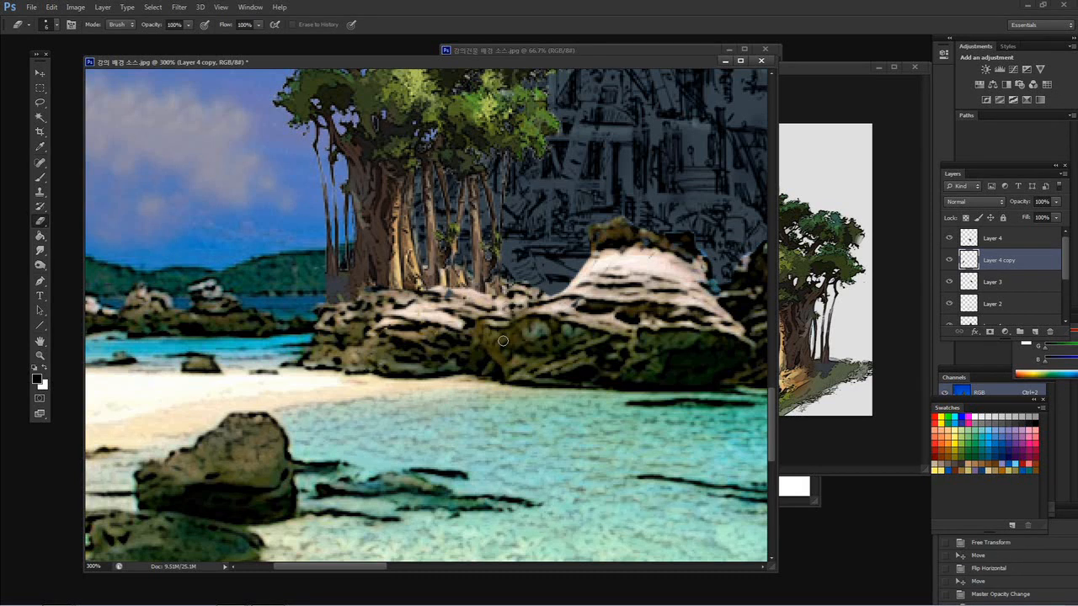
key("ctrl+minus")
key("ctrl+minus")
key("ctrl+minus")
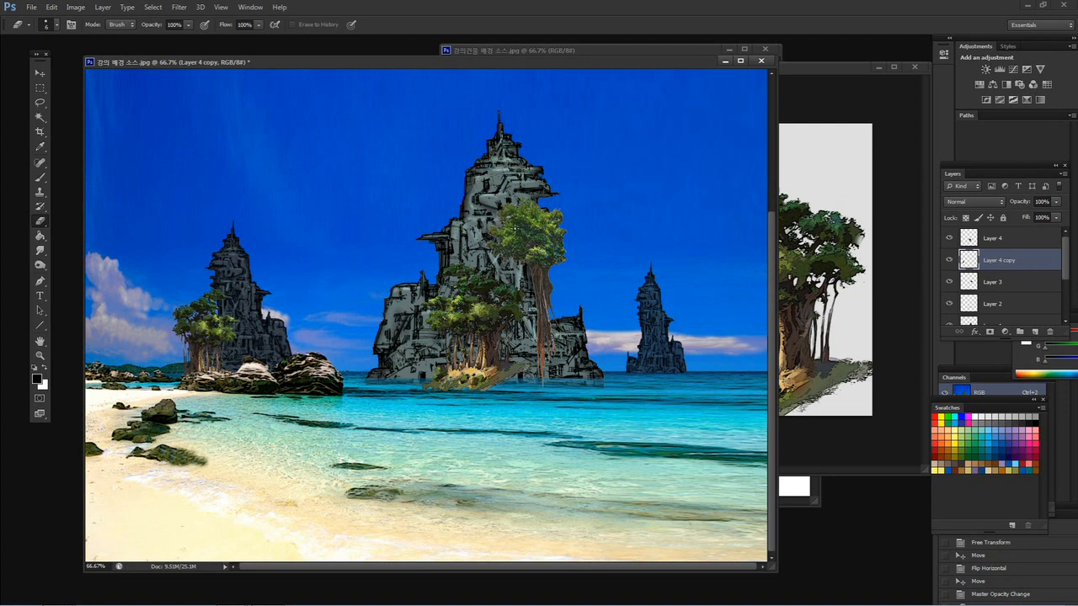
- Duplicate the hanging-root tree from the central tower toward the small right tower and scale the copy to about a quarter size
left_click(37, 76)
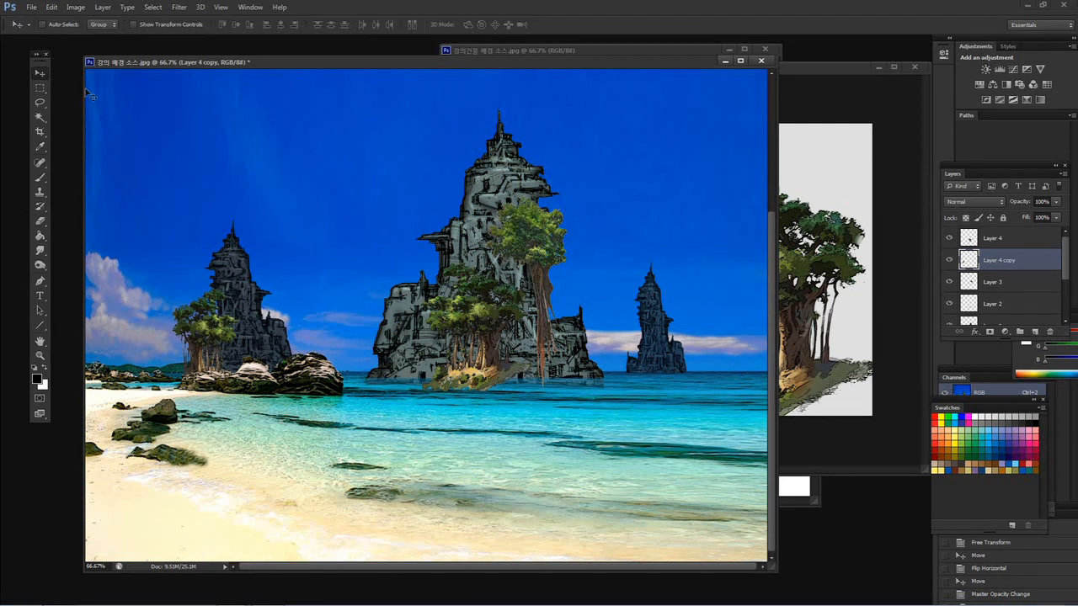
left_click(551, 282, "ctrl")
left_click_drag(546, 282, 644, 276)
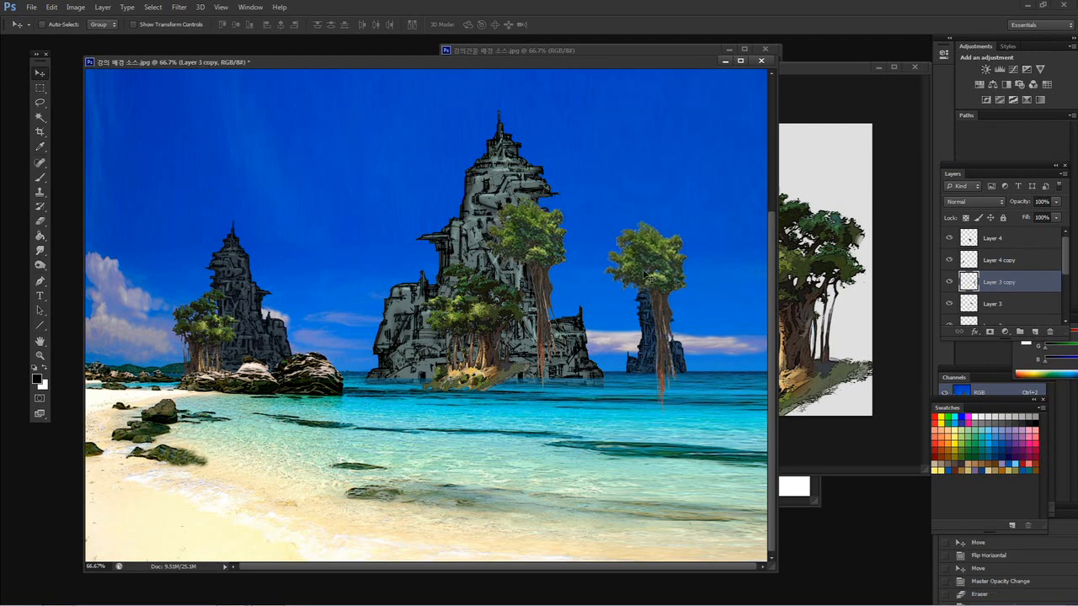
left_click(51, 7)
mouse_move(158, 229)
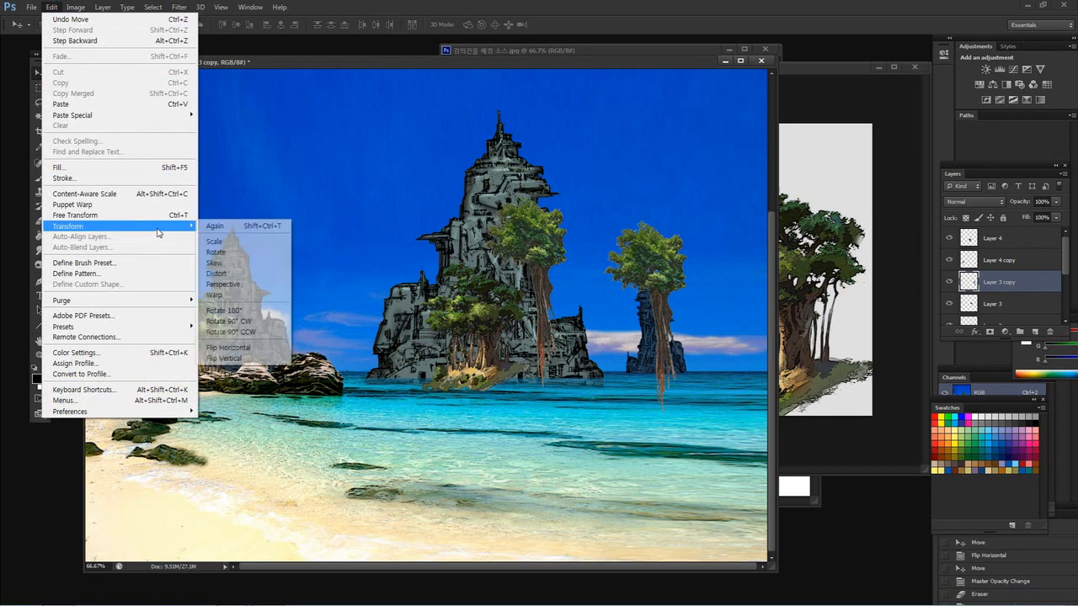
left_click(215, 241)
left_click_drag(689, 218, 626, 362)
key("Return")
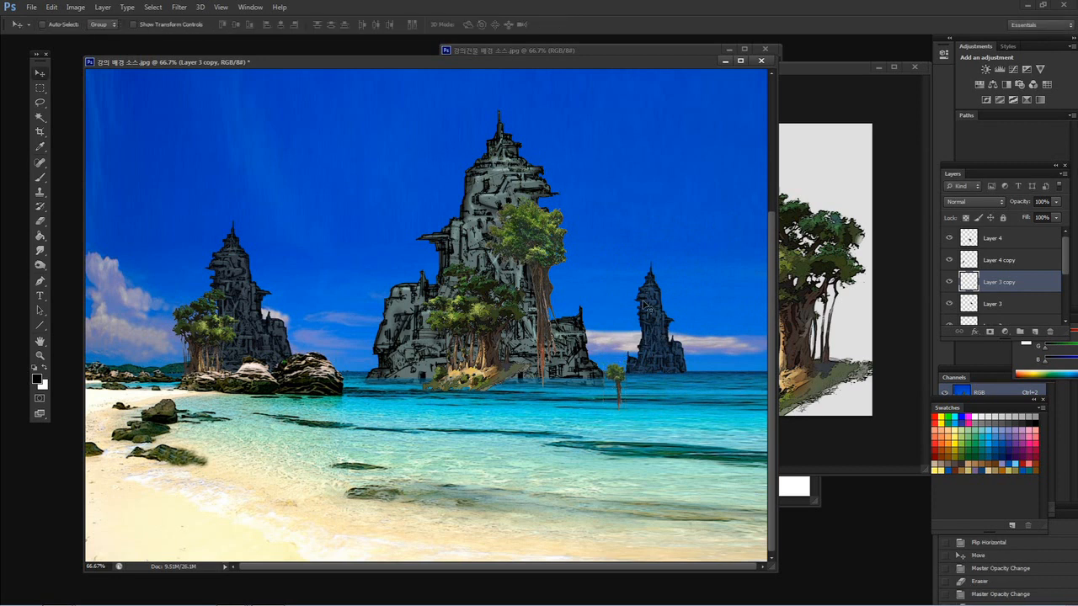
- Place the small hanging-root tree against the left side of the small right tower, just above the waterline
key("ctrl+plus")
key("ctrl+plus")
left_click_drag(559, 372, 177, 294)
key("ctrl+minus")
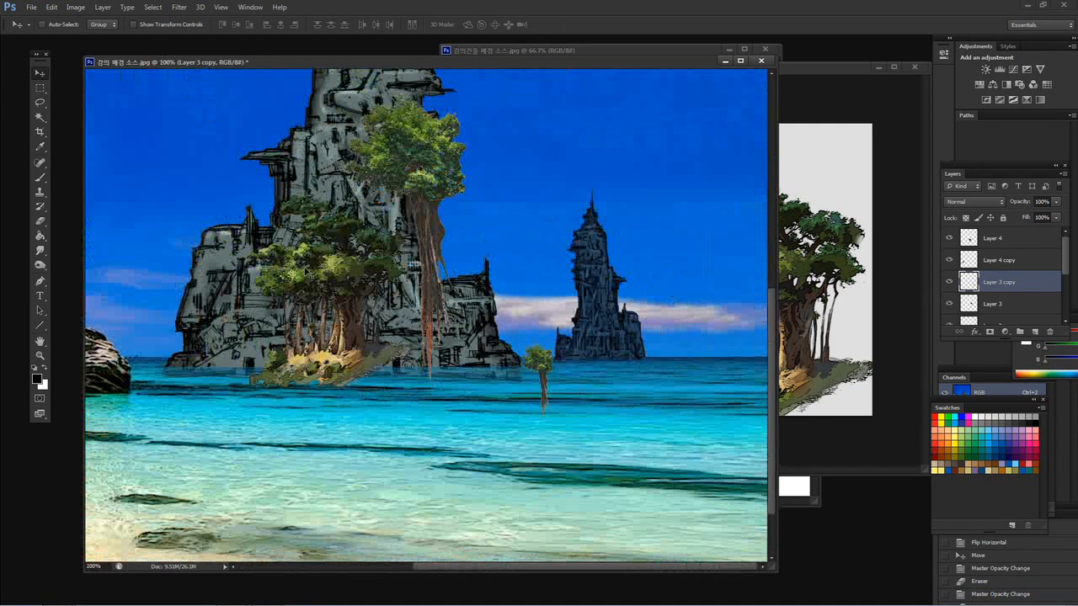
left_click_drag(549, 391, 579, 325)
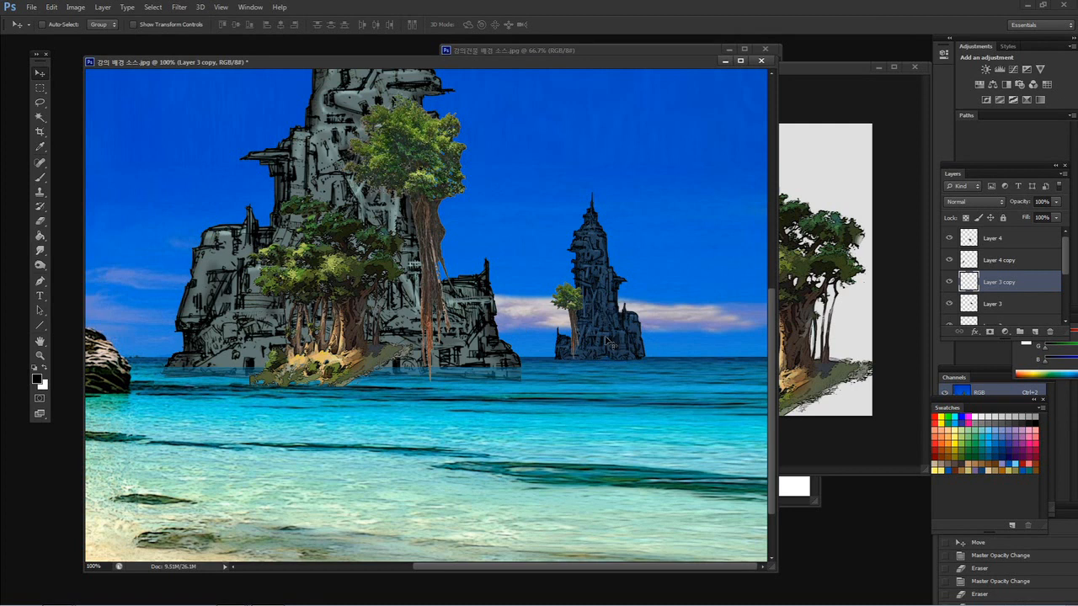
- Duplicate the small tree beside itself on the right tower and scale the new copy to 86.67% width and 76.43% height
left_click_drag(614, 309, 590, 329)
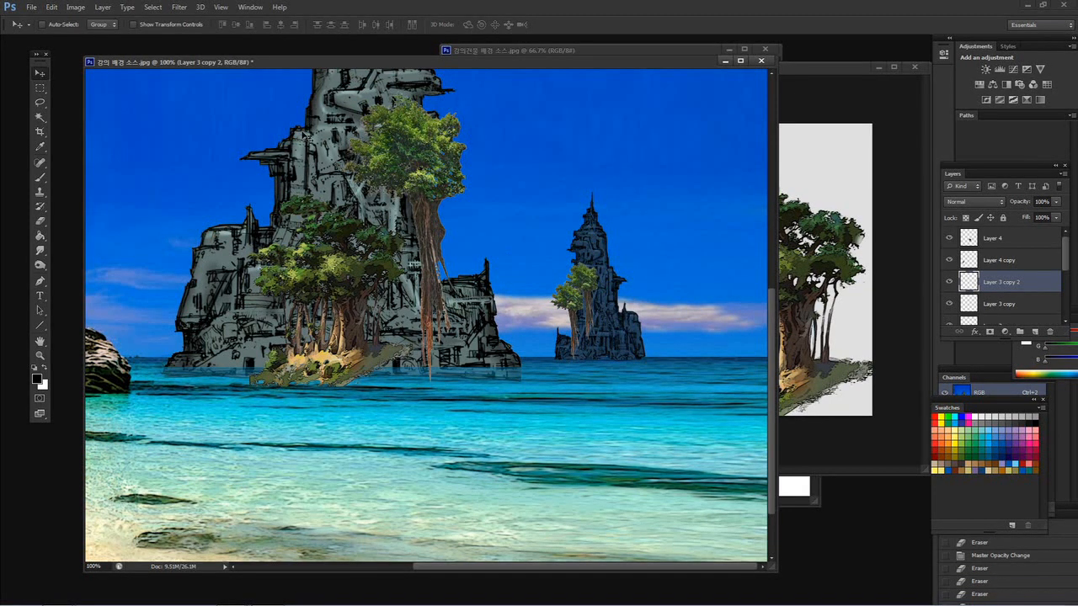
left_click(51, 7)
mouse_move(137, 228)
left_click(248, 244)
left_click_drag(580, 261, 581, 275)
left_click_drag(598, 340, 593, 334)
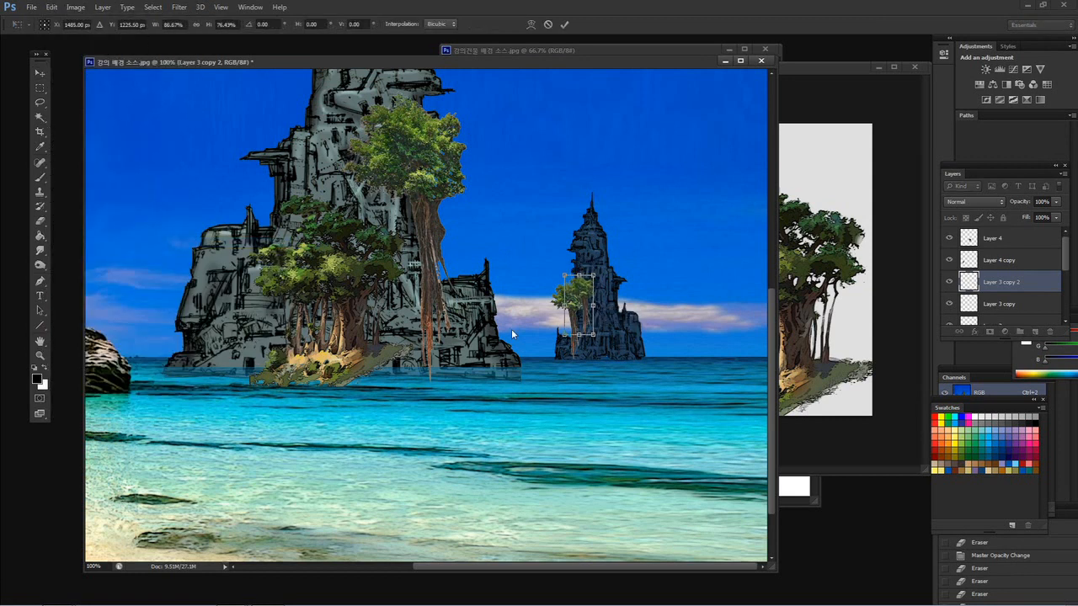
key("Return")
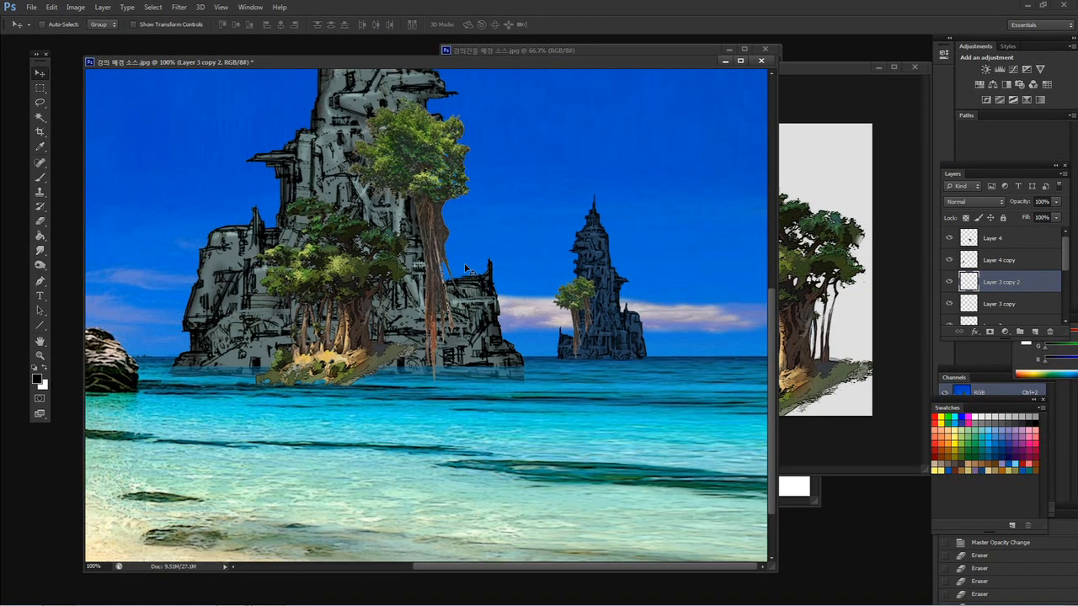
- Examine the whole beach composition, checking the placement and scale of the trees on all three towers
key("ctrl+minus")
key("ctrl+minus")
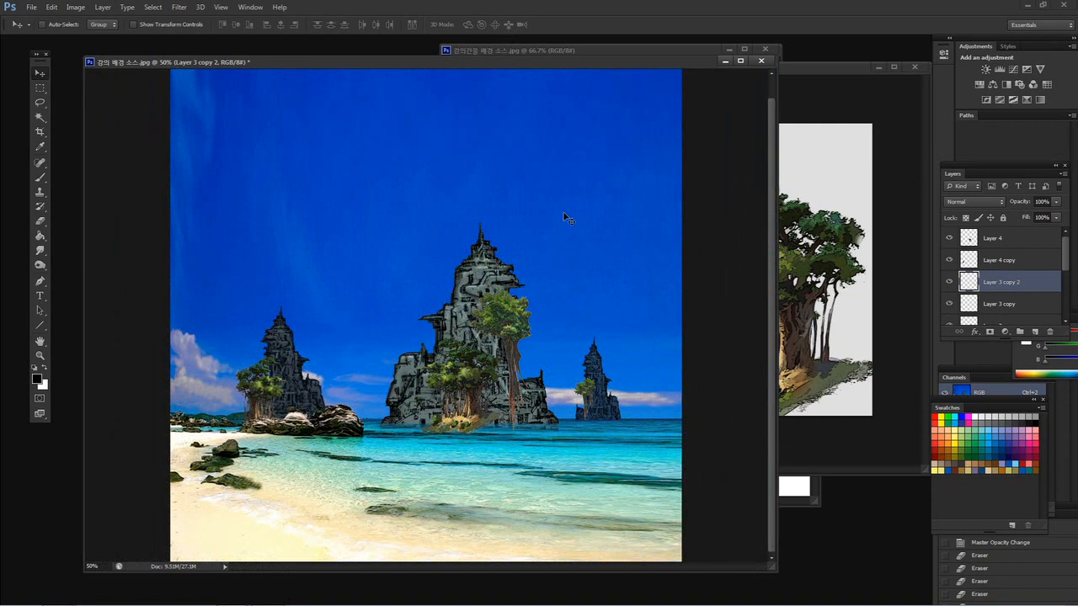
key("ctrl+minus")
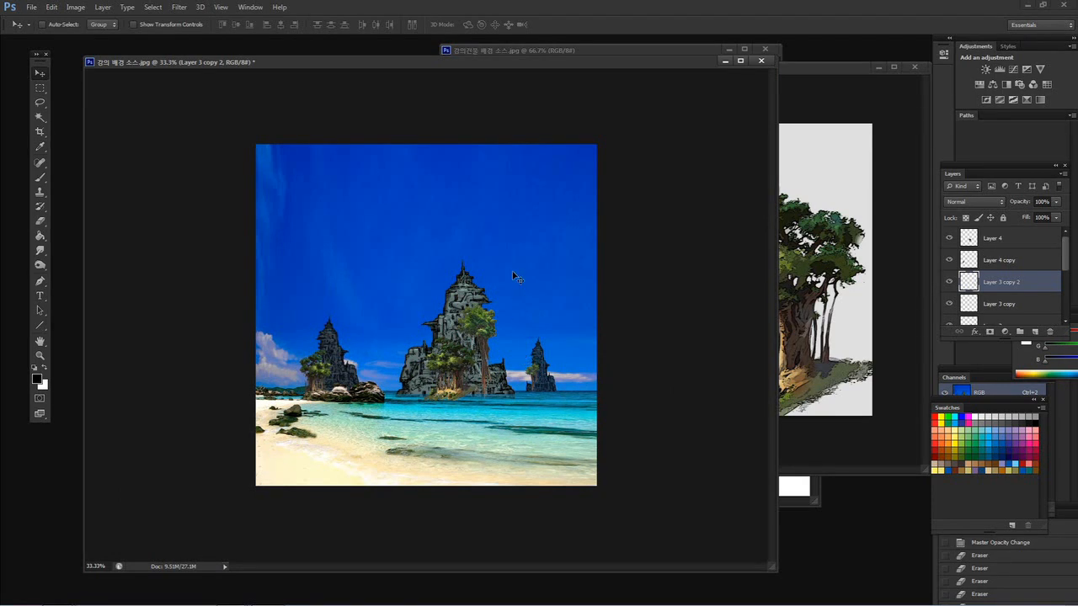
key("ctrl+plus")
key("ctrl+plus")
key("ctrl+plus")
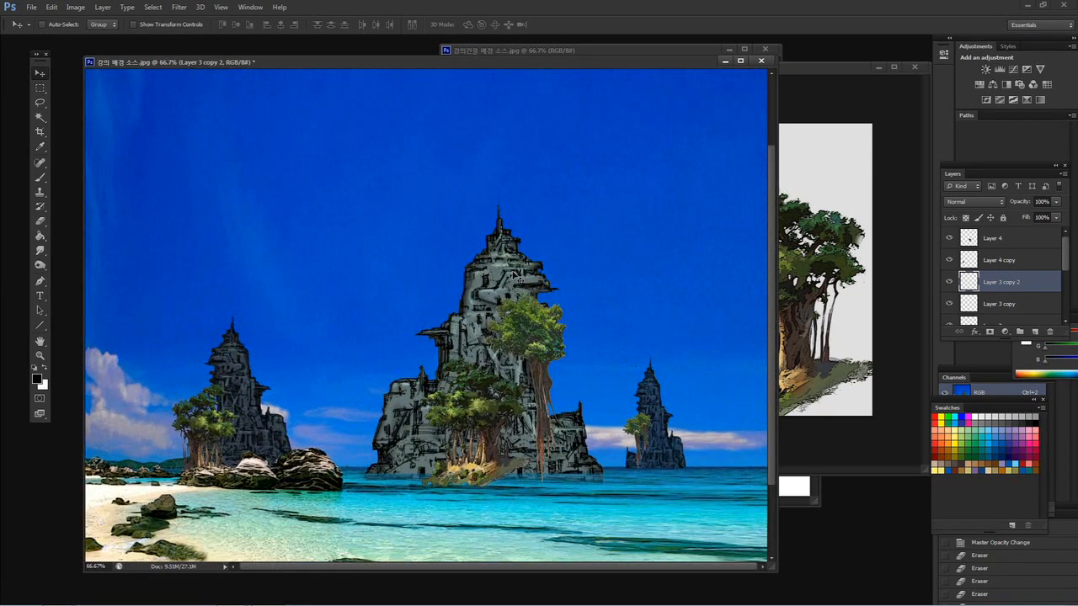
key("ctrl+minus")
key("ctrl+minus")
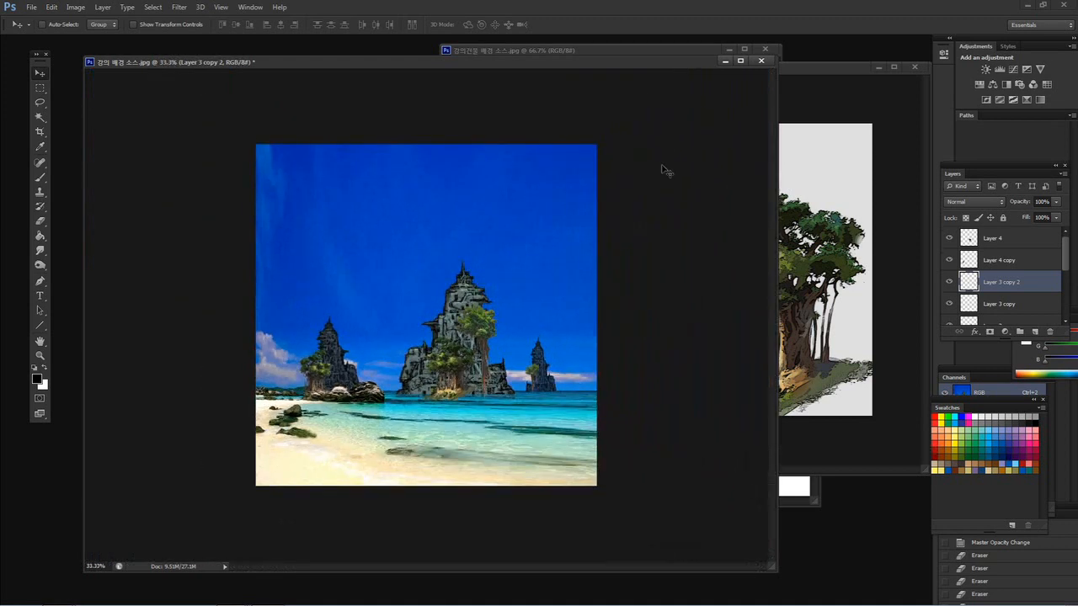
key("ctrl+plus")
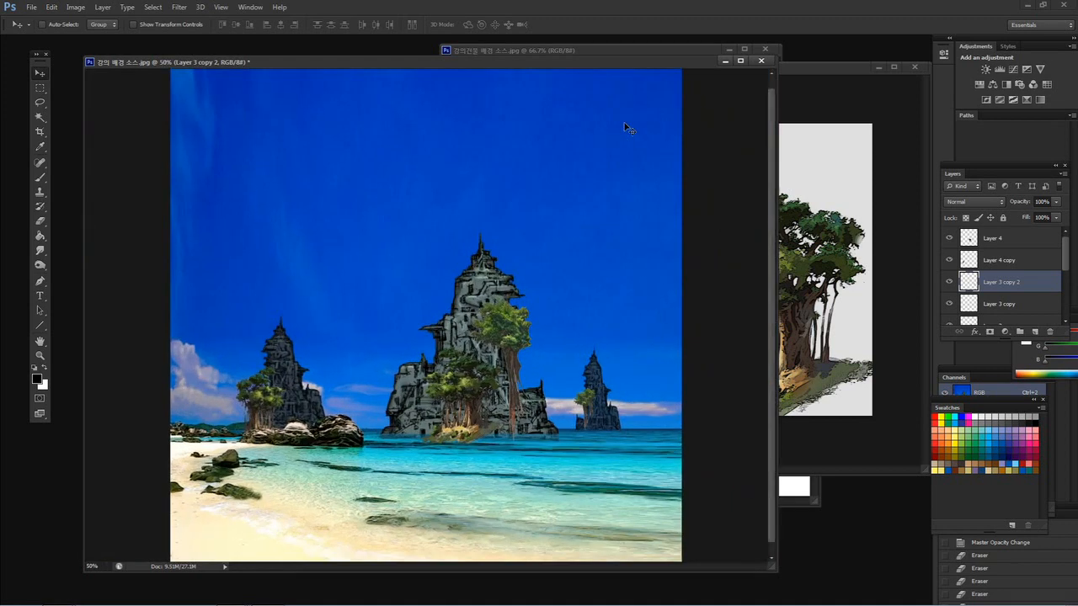
key("ctrl+minus")
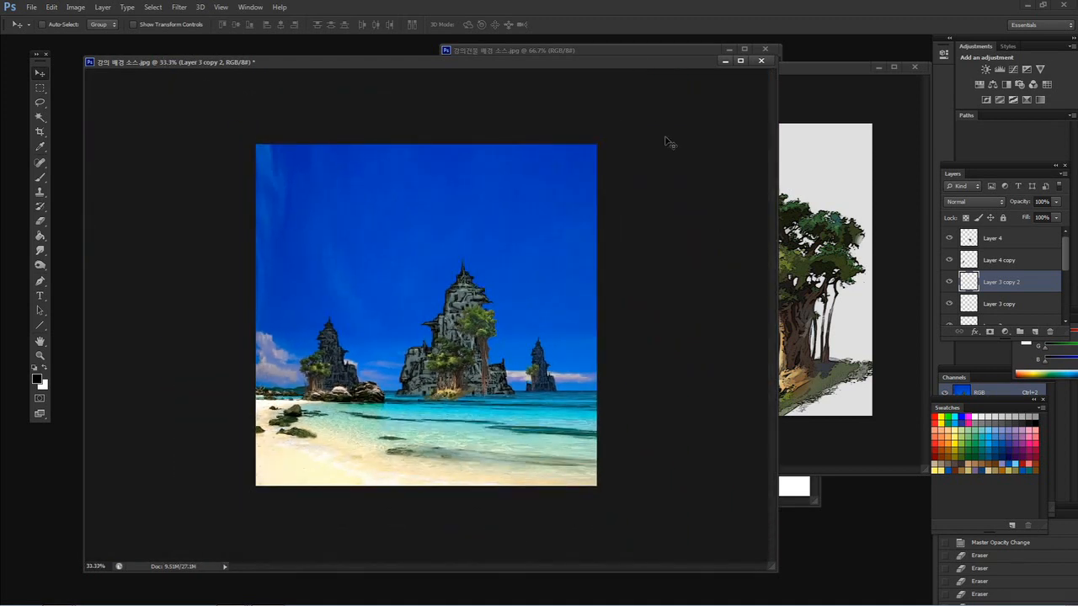